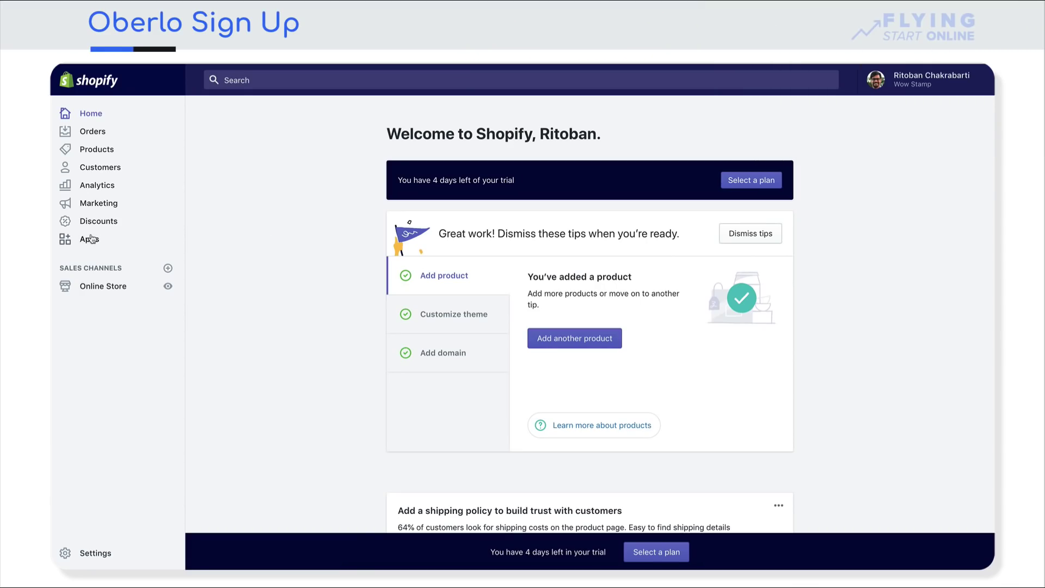
# Step: Go to the Shopify App Store from the store's apps and search for "oberlo"
pyautogui.click(93, 245)
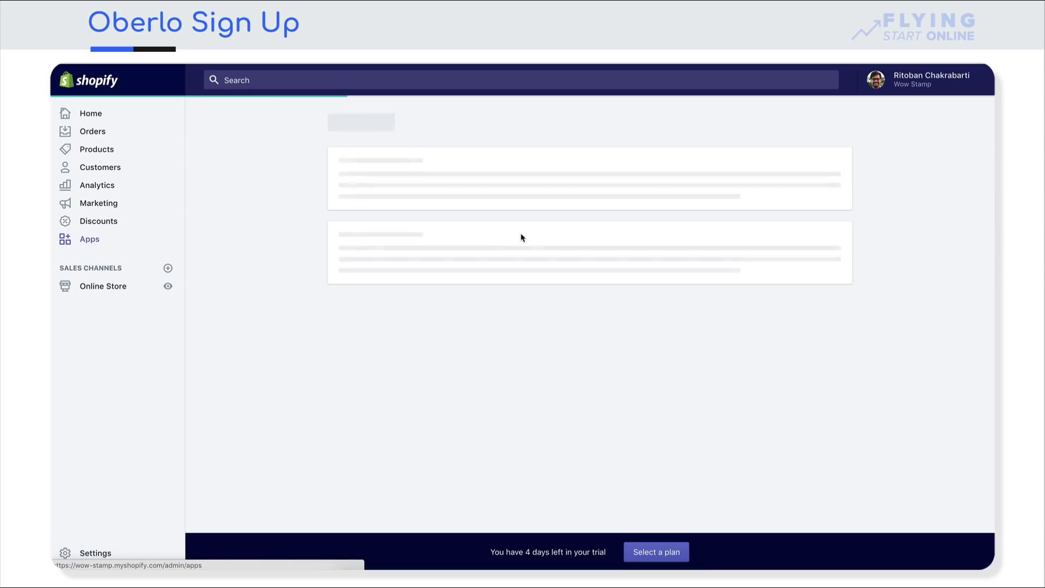
pyautogui.click(786, 138)
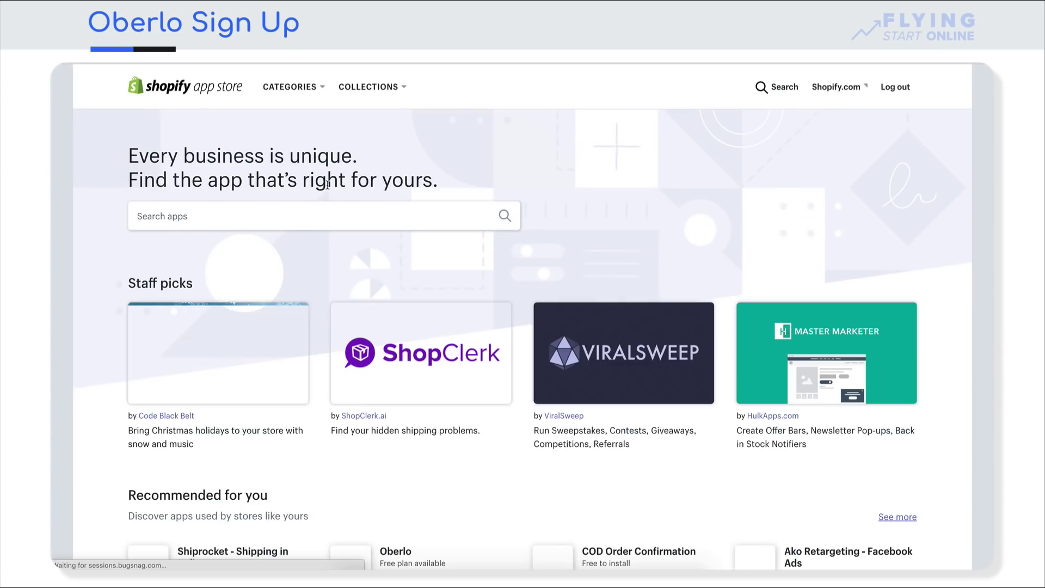
pyautogui.click(302, 217)
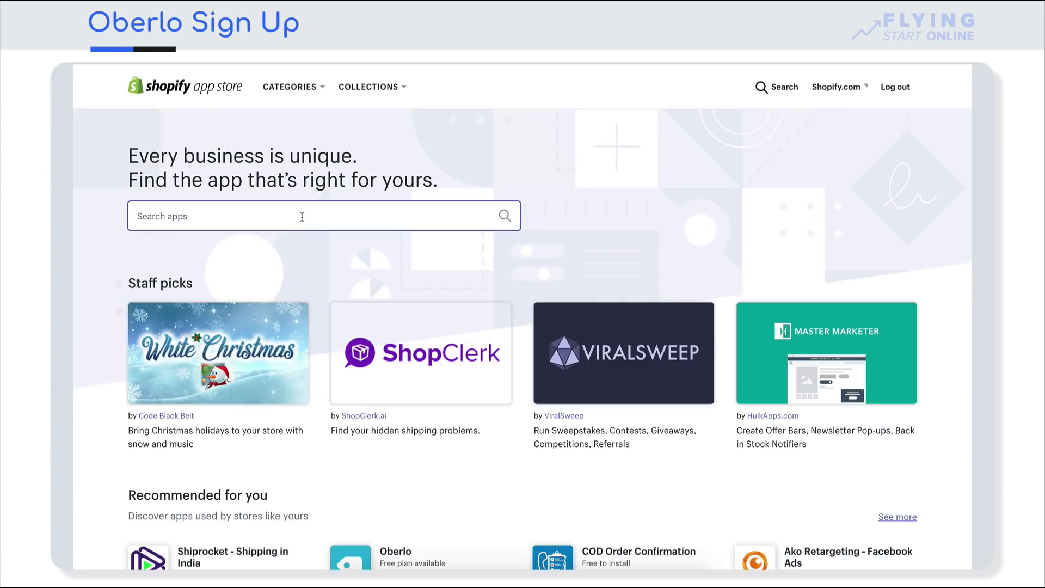
pyautogui.write('oberlo')
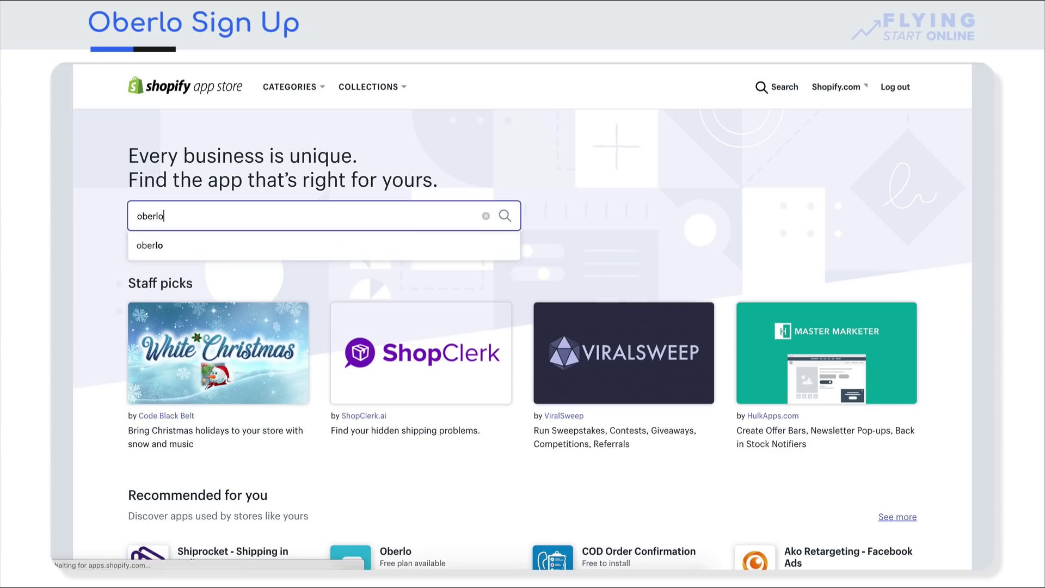
pyautogui.press('Return')
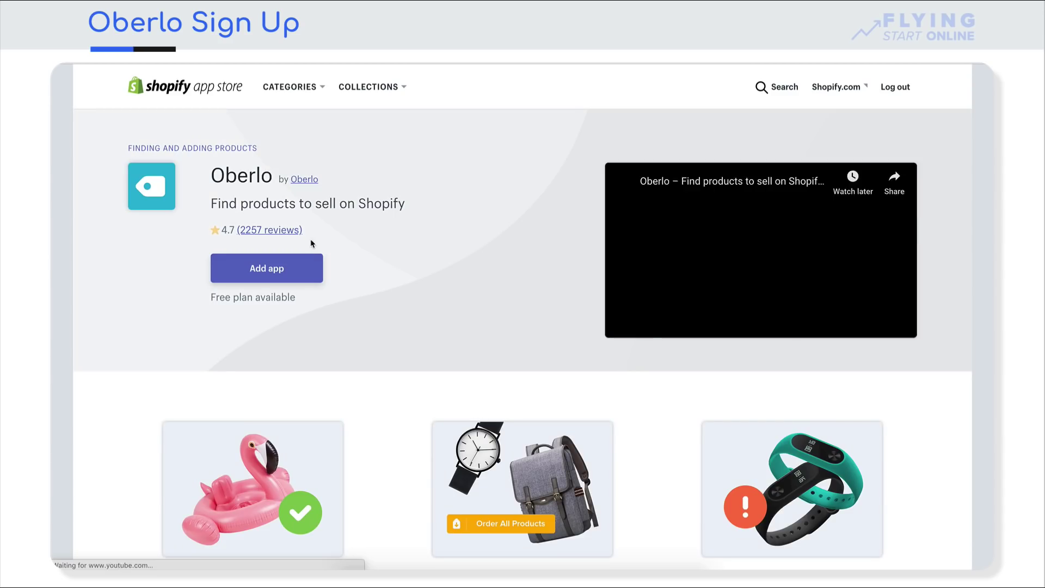
# Step: Add the Oberlo app to the store and approve its installation
pyautogui.click(299, 268)
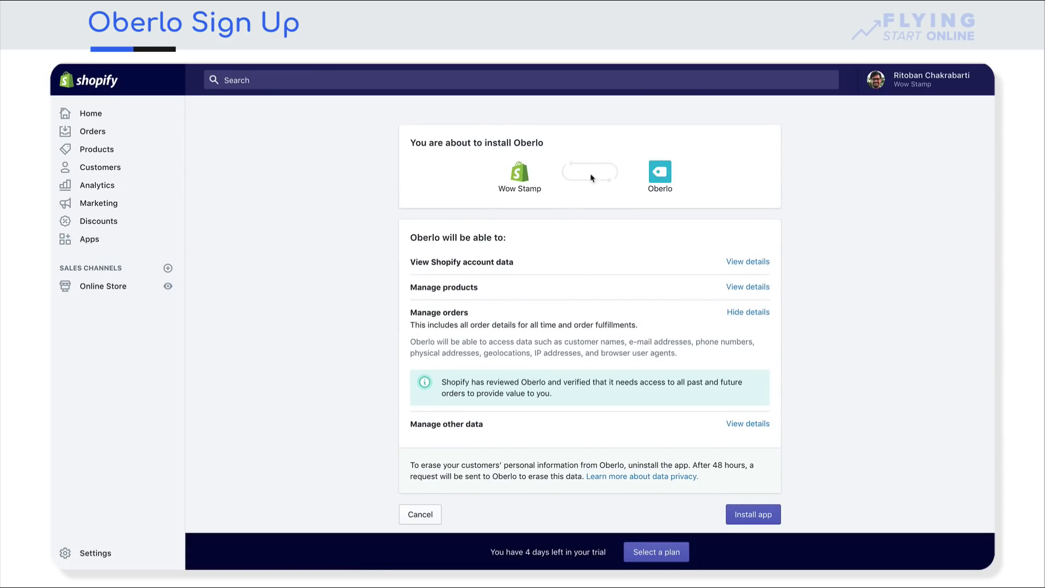
pyautogui.scroll(-1, 563, 245)
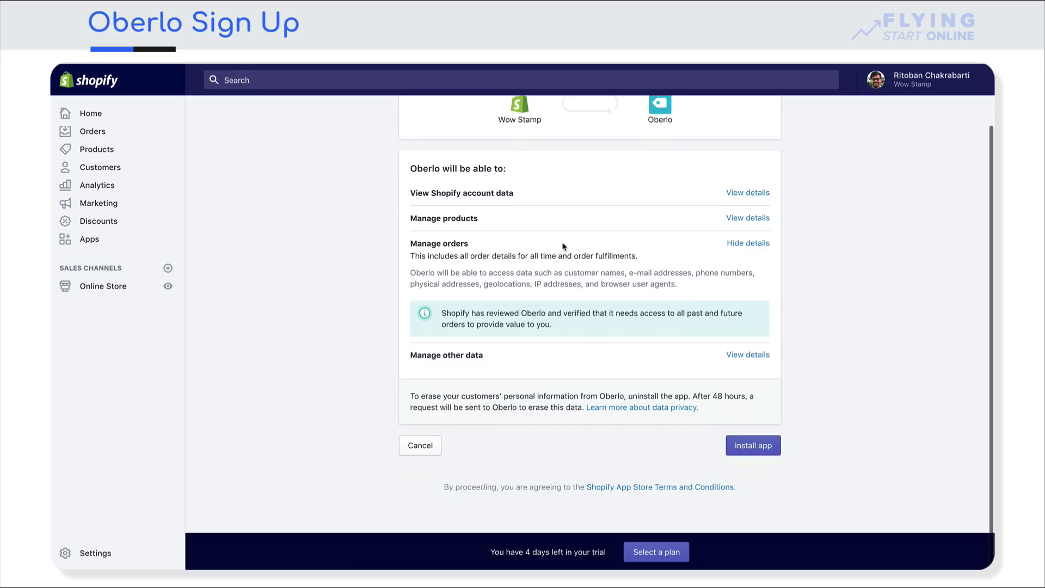
pyautogui.click(763, 449)
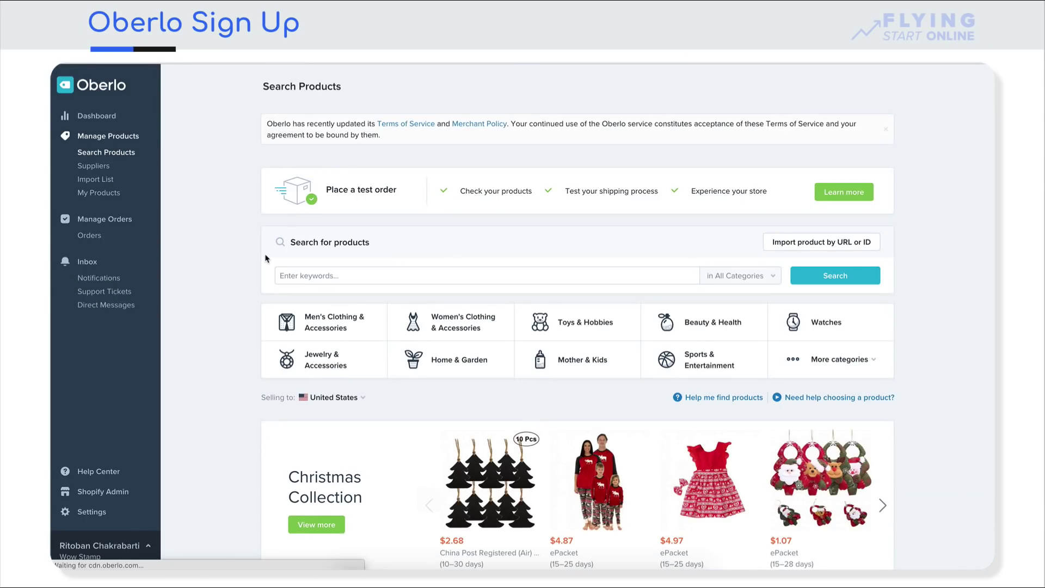
pyautogui.scroll(-4, 267, 258)
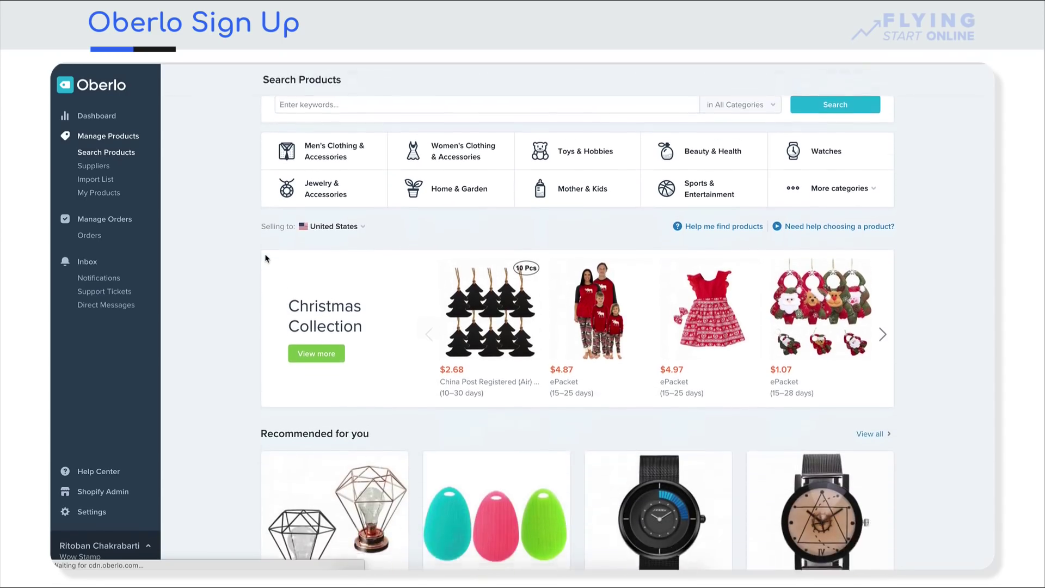
pyautogui.scroll(4, 266, 258)
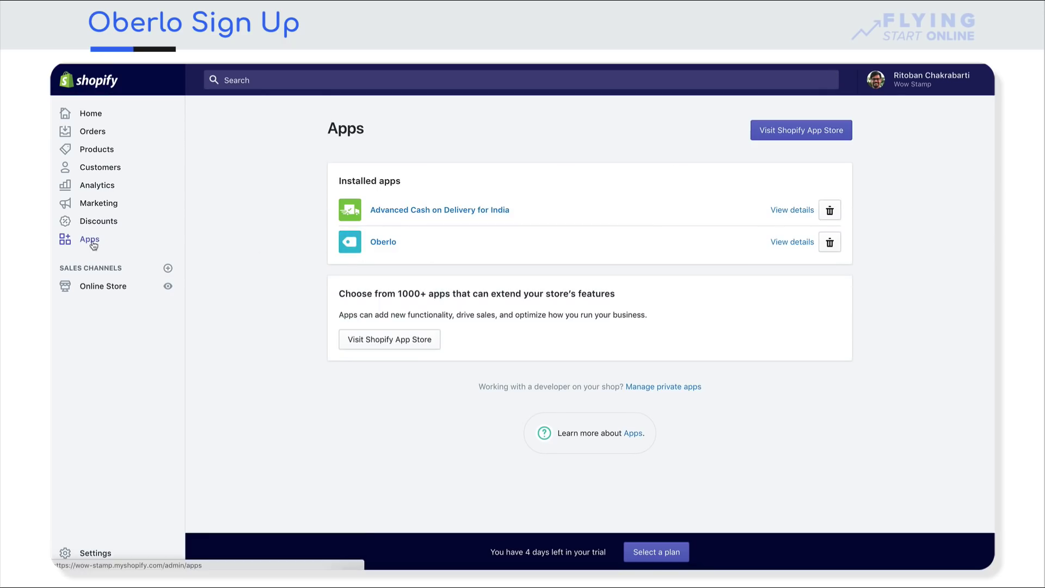
# Step: Launch Oberlo from the installed apps and open its settings
pyautogui.click(379, 243)
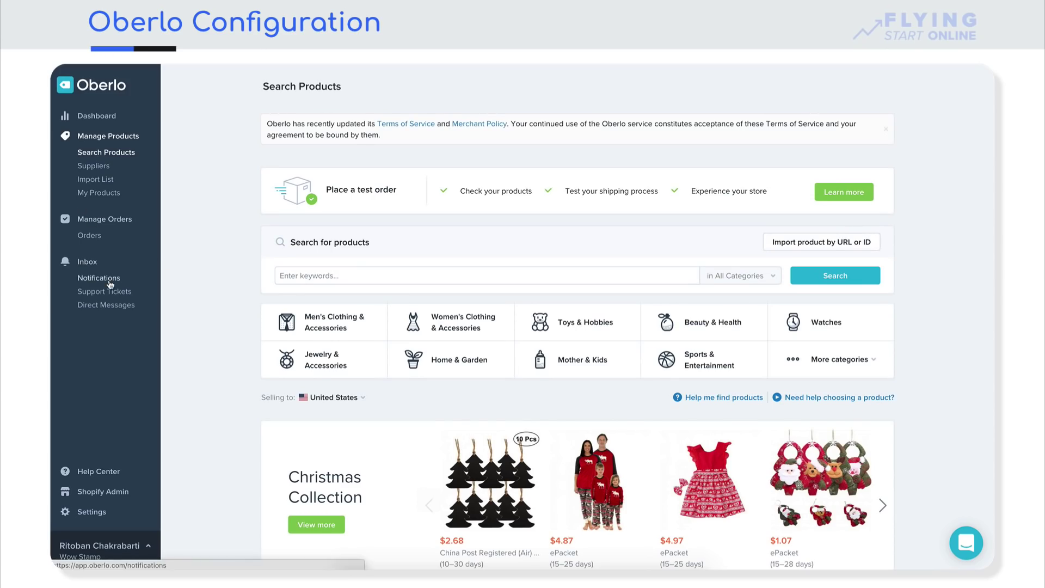
pyautogui.click(106, 515)
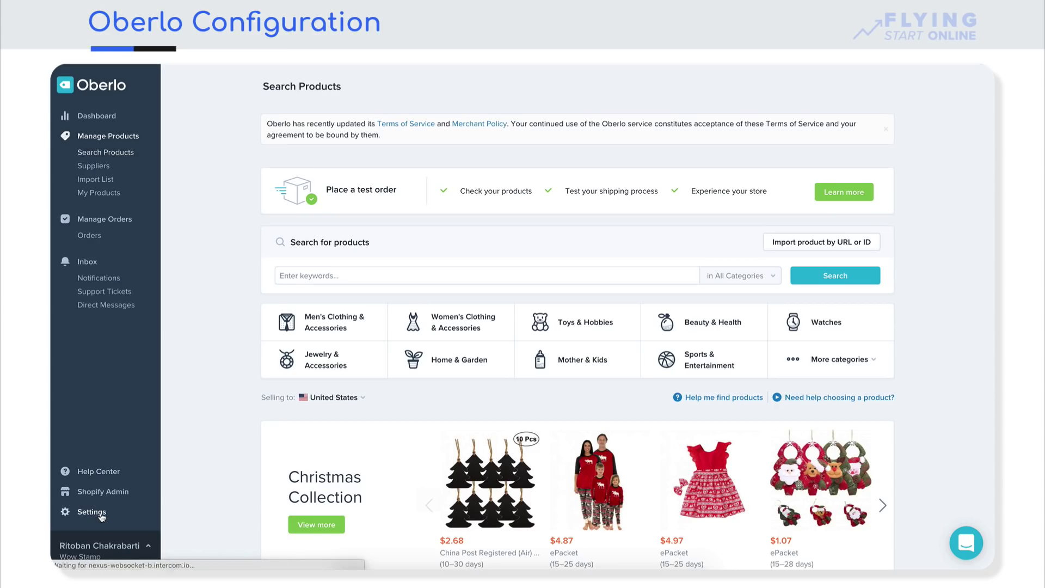
pyautogui.scroll(2, 292, 510)
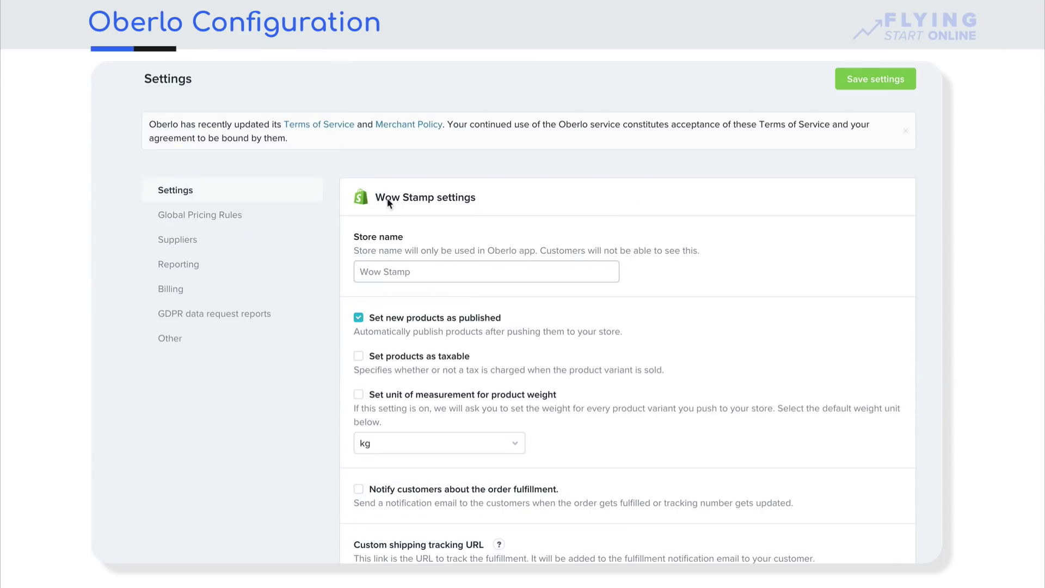
# Step: Turn off automatic publishing of new products in the store settings
pyautogui.scroll(-1, 340, 289)
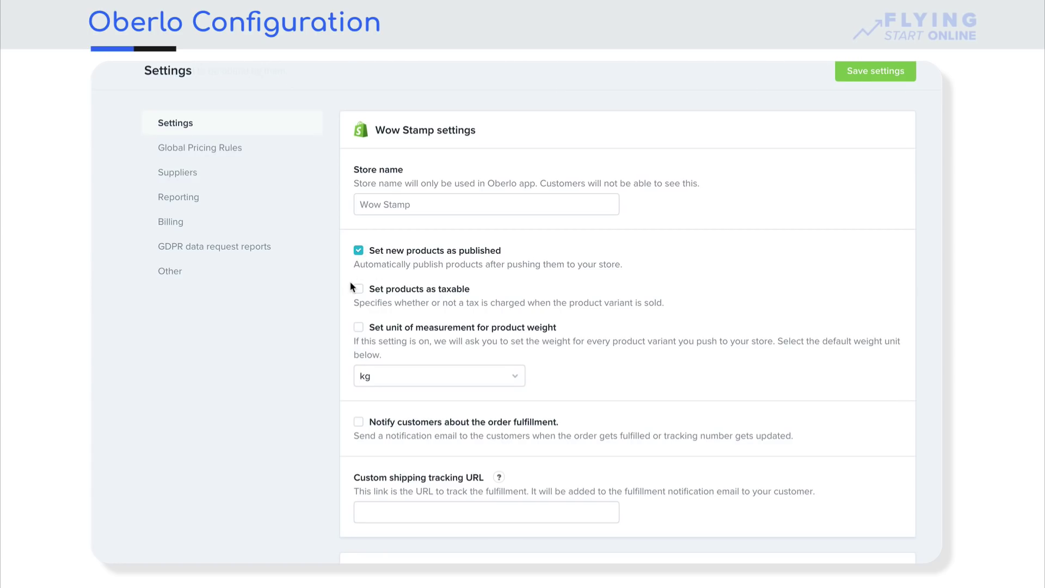
pyautogui.scroll(-1, 349, 286)
pyautogui.moveTo(360, 231); pyautogui.dragTo(468, 233)
pyautogui.click(360, 231)
pyautogui.click(359, 218)
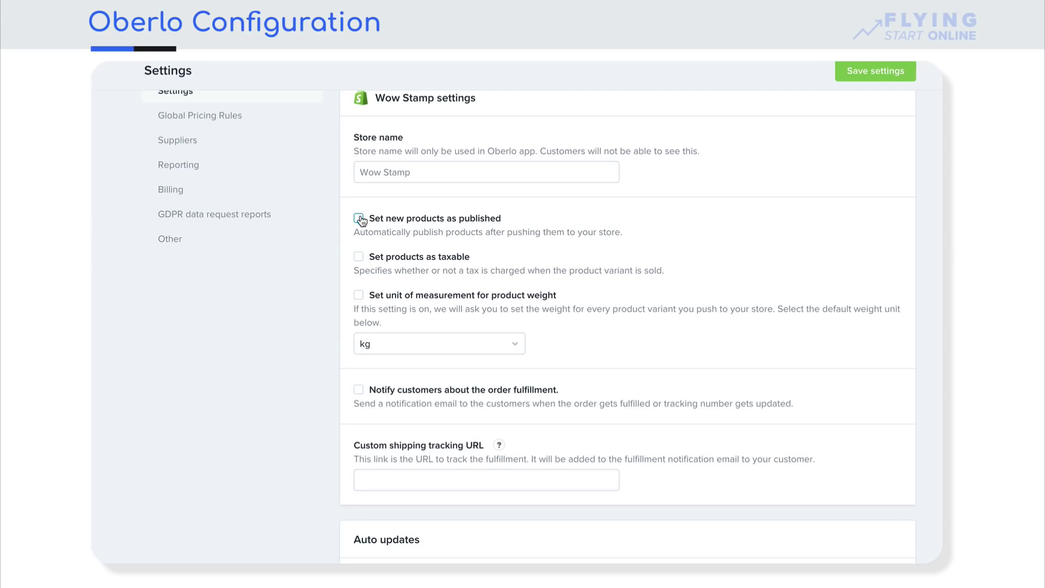
# Step: Set products as taxable and enable notifying customers about the order fulfillment
pyautogui.scroll(-1, 360, 220)
pyautogui.click(359, 206)
pyautogui.scroll(-1, 355, 231)
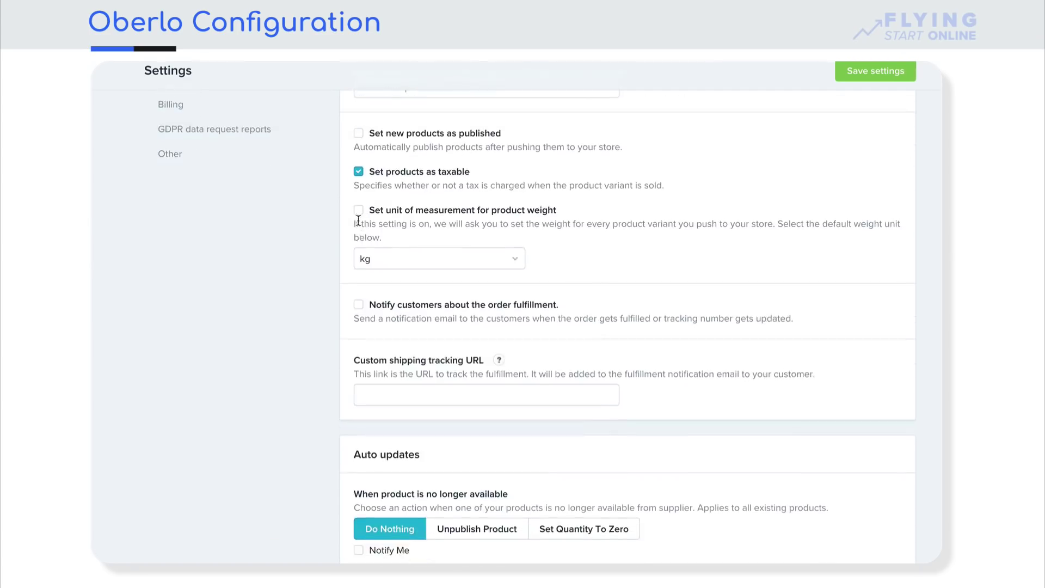
pyautogui.scroll(-1, 318, 255)
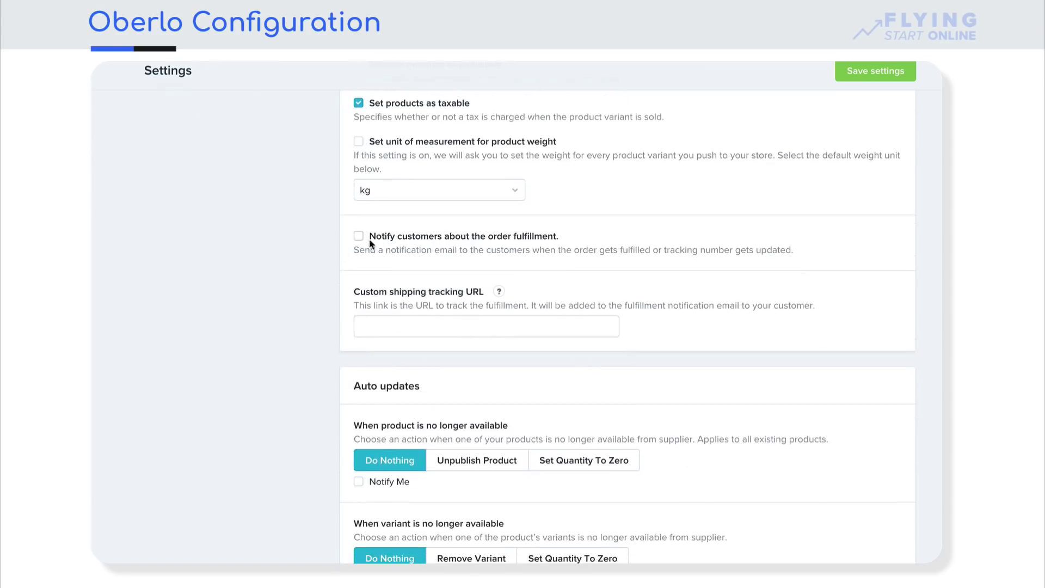
pyautogui.click(359, 237)
# Step: Set the auto updates to Set Quantity To Zero for both products and variants that are no longer available
pyautogui.scroll(-2, 362, 269)
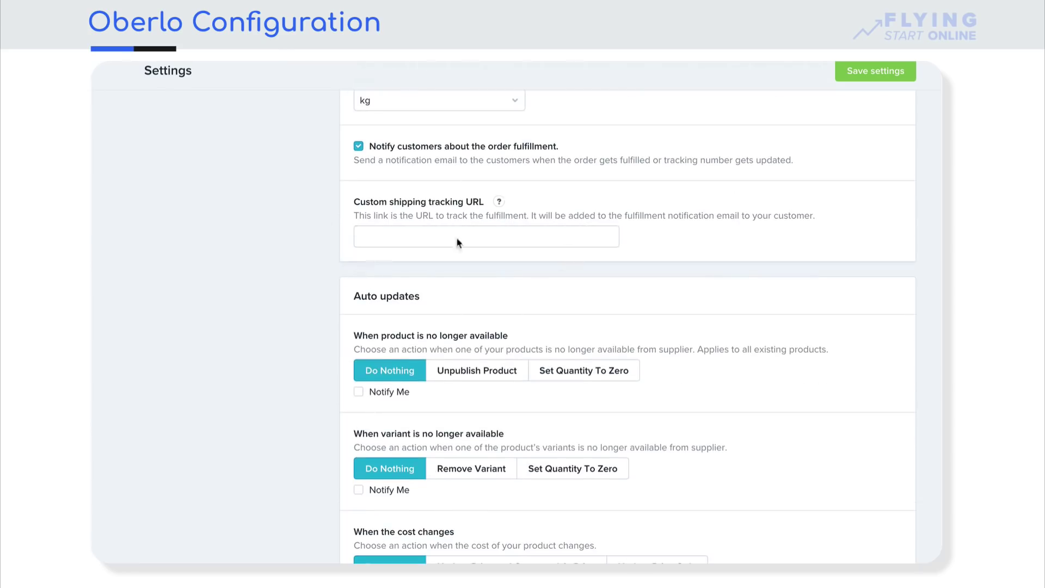
pyautogui.scroll(-1, 398, 289)
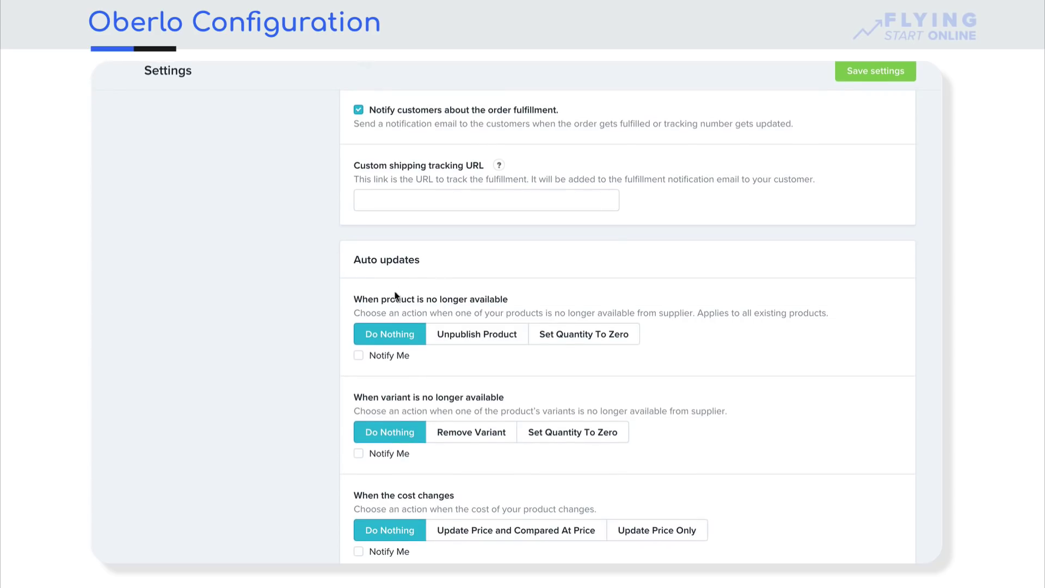
pyautogui.moveTo(374, 301); pyautogui.dragTo(456, 303)
pyautogui.click(452, 304)
pyautogui.click(559, 336)
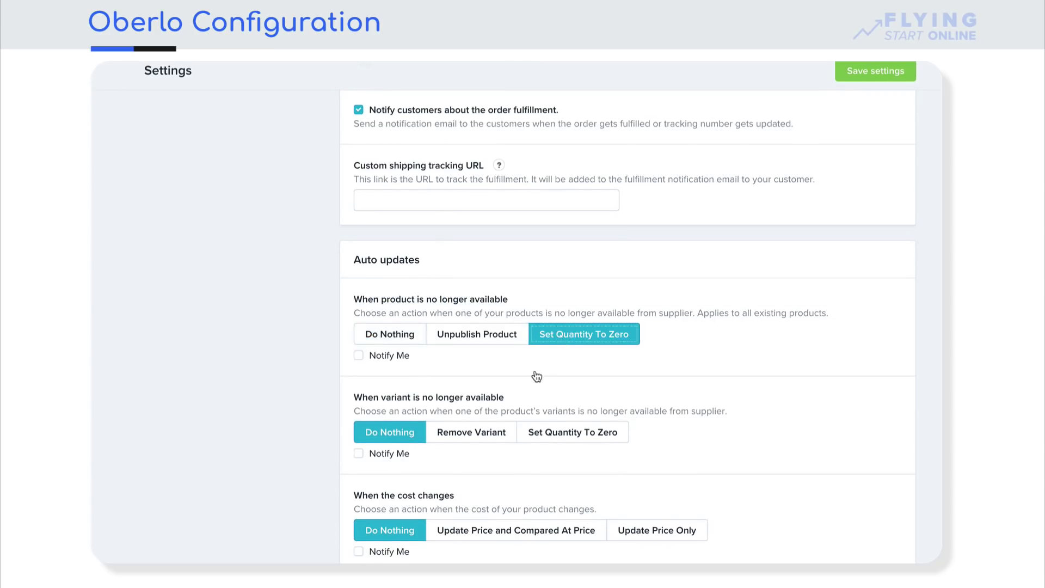
pyautogui.moveTo(444, 397); pyautogui.dragTo(471, 398)
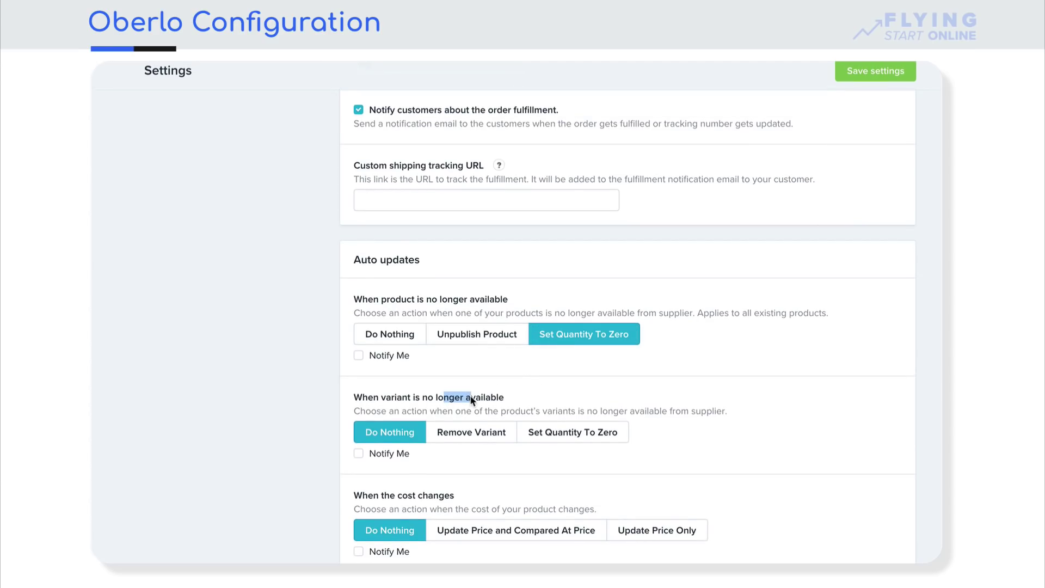
pyautogui.click(555, 437)
# Step: Enable Notify Me for cost changes and save the settings
pyautogui.click(427, 500)
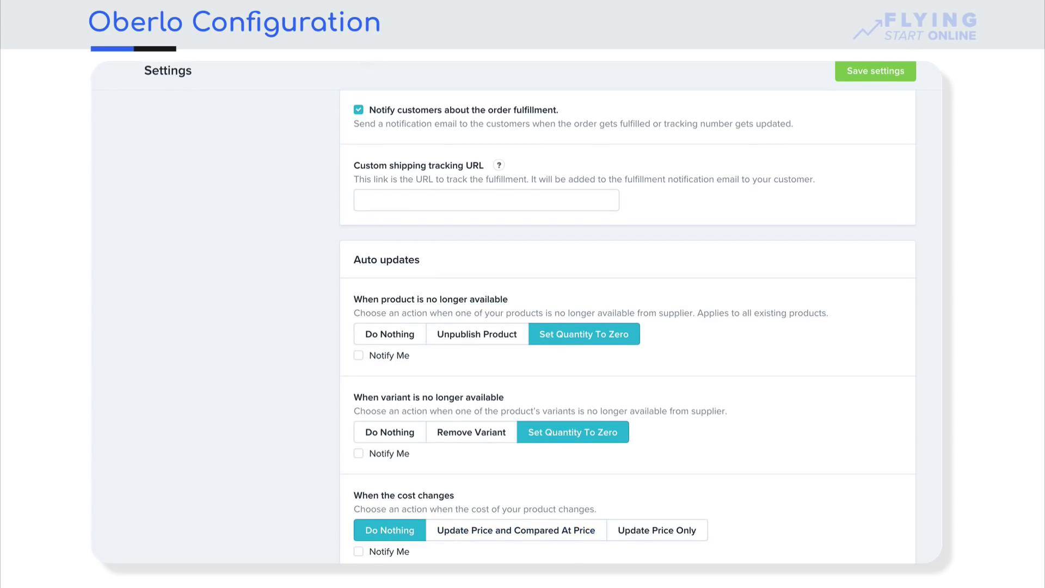
pyautogui.click(359, 553)
pyautogui.scroll(7, 527, 319)
pyautogui.click(883, 78)
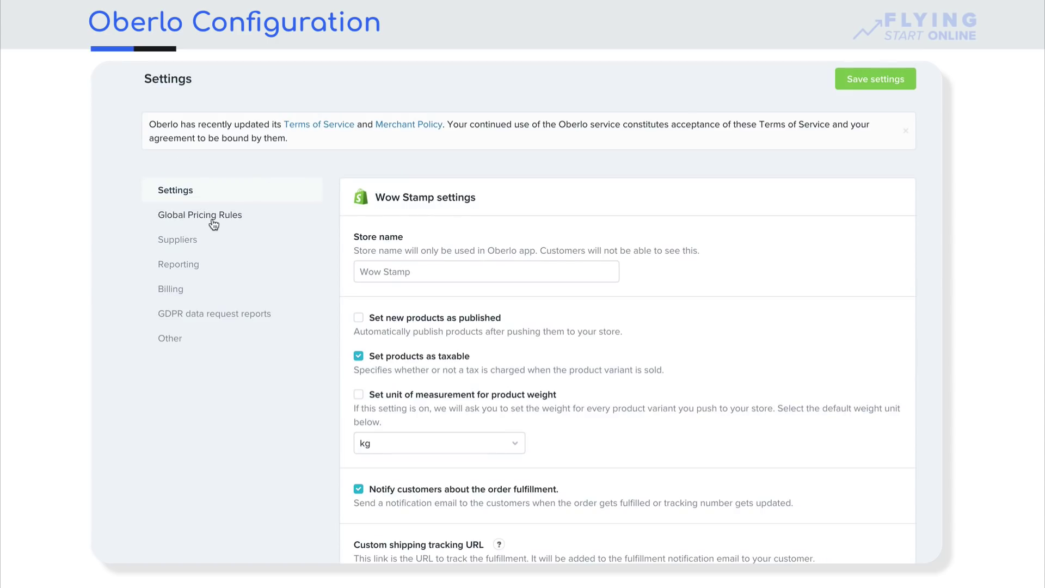
# Step: In Global Pricing Rules, set the product price multiplier to 2.5 and the compared at price multiplier to 5
pyautogui.click(214, 222)
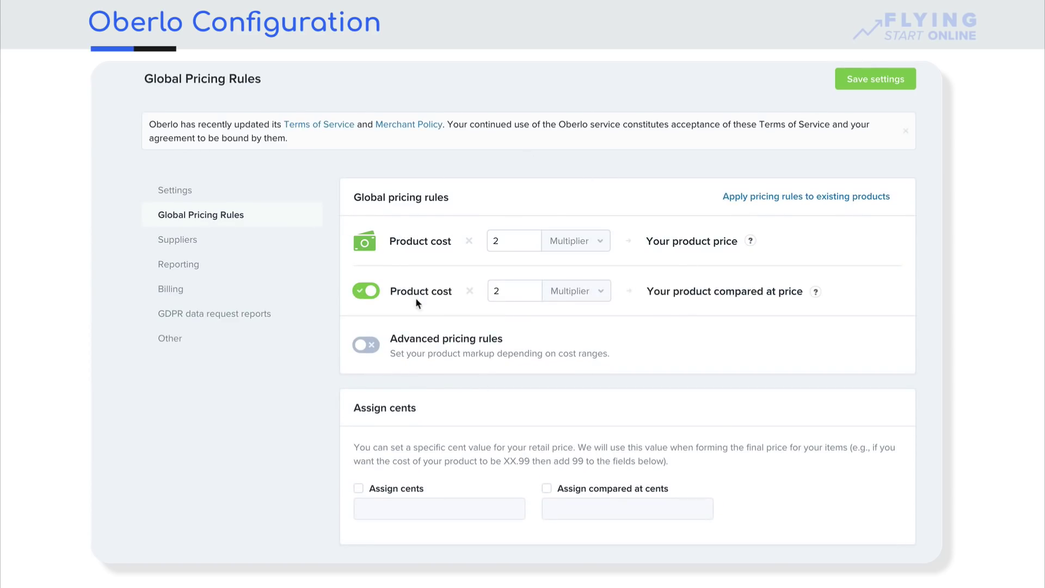
pyautogui.moveTo(452, 241); pyautogui.dragTo(417, 243)
pyautogui.click(519, 239)
pyautogui.write('.5')
pyautogui.click(491, 200)
pyautogui.click(495, 290)
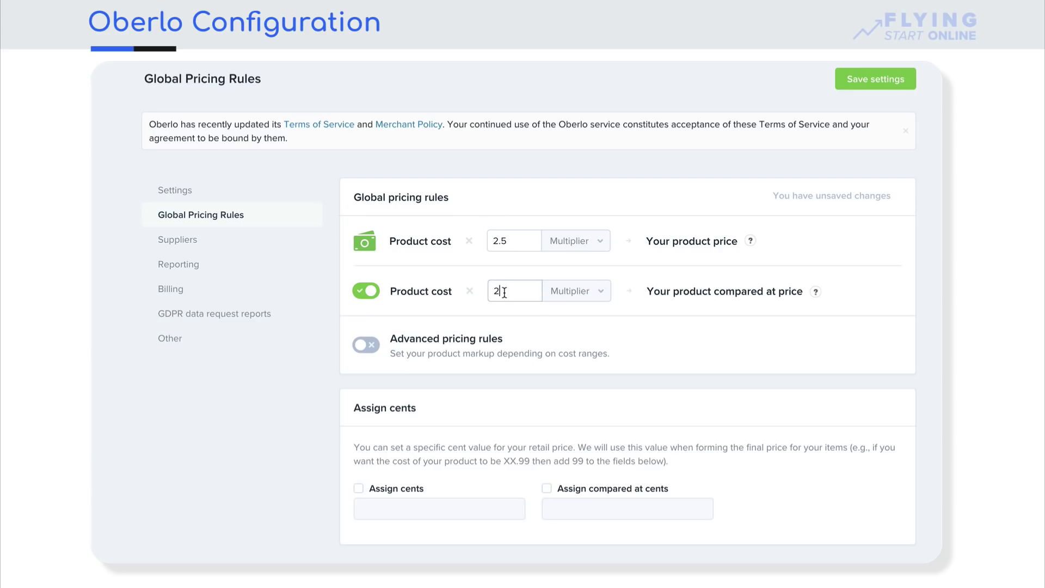
pyautogui.press('BackSpace')
pyautogui.write('5')
# Step: Enable both cents options, with .00 for Assign cents and .99 for Assign compared at cents
pyautogui.click(379, 408)
pyautogui.moveTo(354, 409); pyautogui.dragTo(404, 412)
pyautogui.click(358, 488)
pyautogui.click(377, 506)
pyautogui.write('.00')
pyautogui.click(504, 487)
pyautogui.click(566, 509)
pyautogui.write('.0')
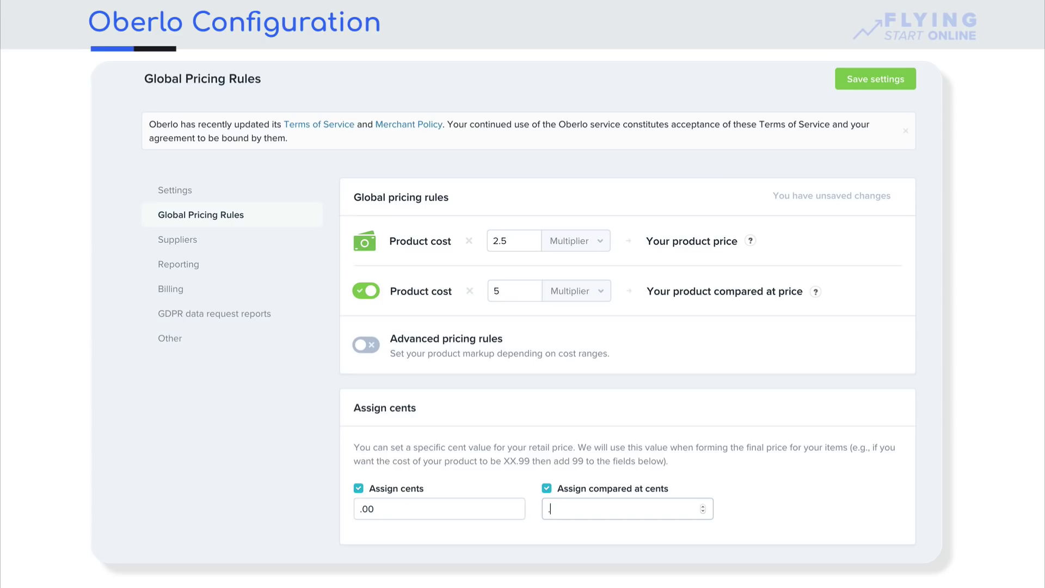
pyautogui.press('BackSpace')
pyautogui.write('99')
pyautogui.click(541, 447)
# Step: Change the Assign cents value to .99 and try to save the pricing rules
pyautogui.click(383, 506)
pyautogui.press('BackSpace')
pyautogui.press('BackSpace')
pyautogui.write('99')
pyautogui.click(409, 486)
pyautogui.moveTo(593, 509)
pyautogui.click(857, 83)
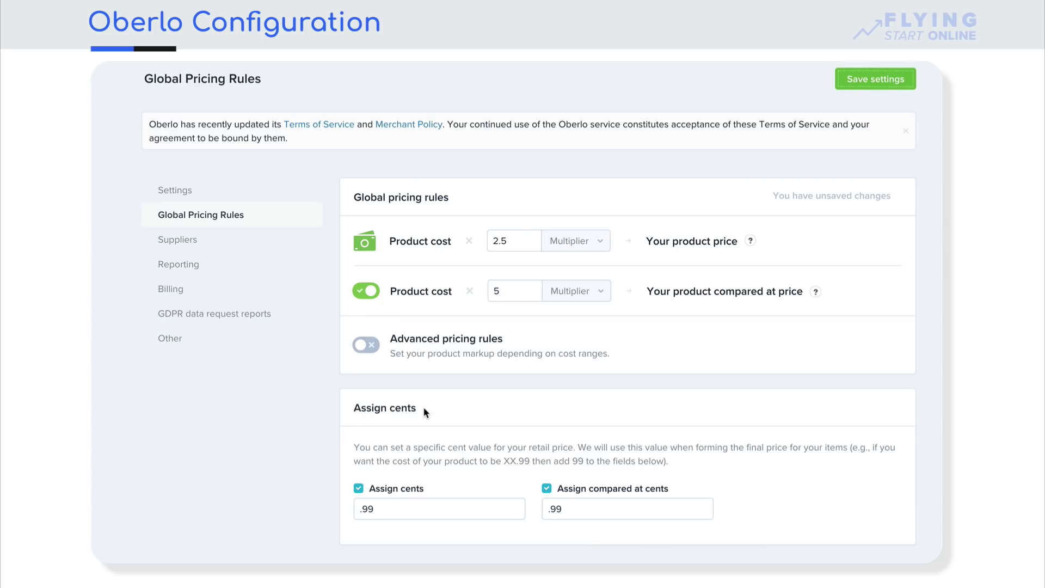
# Step: Remove the decimal point from both cents values so each is 99, and save the pricing rules
pyautogui.click(362, 508)
pyautogui.press('BackSpace')
pyautogui.click(549, 508)
pyautogui.press('BackSpace')
pyautogui.click(872, 87)
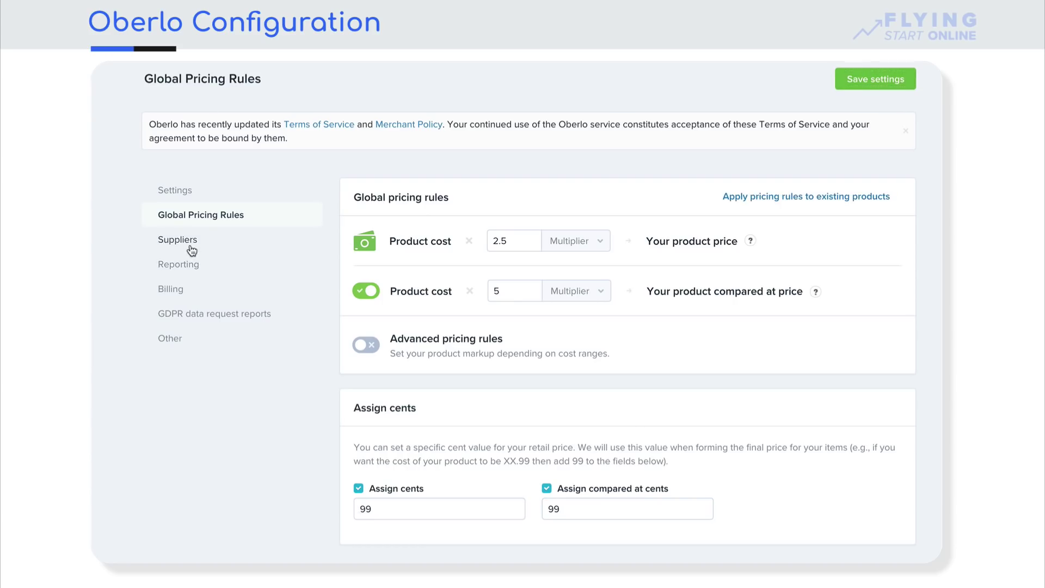
# Step: Open the Suppliers settings and set the AliExpress default shipping method to ePacket
pyautogui.click(248, 316)
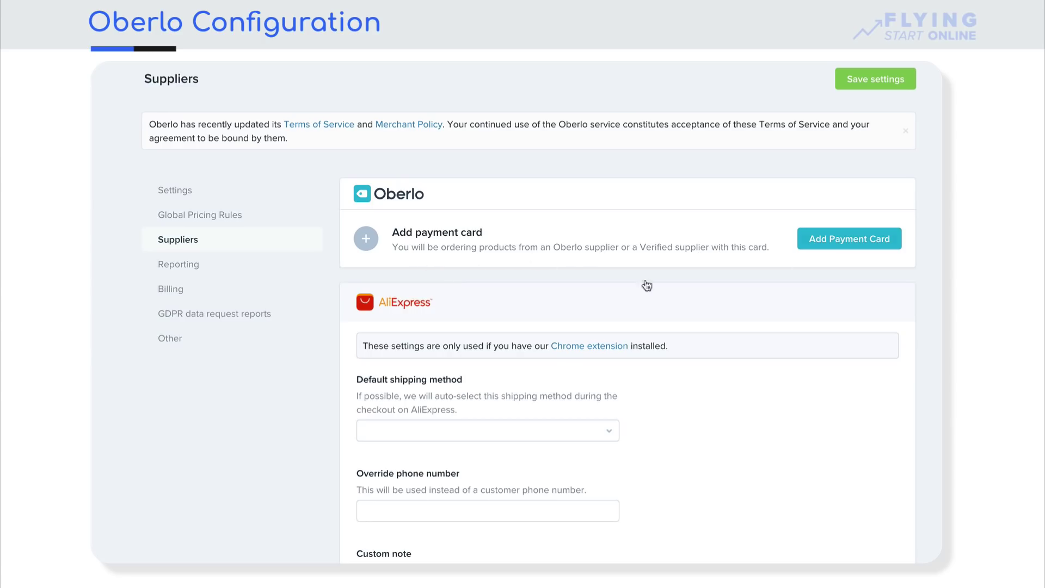
pyautogui.scroll(-1, 443, 248)
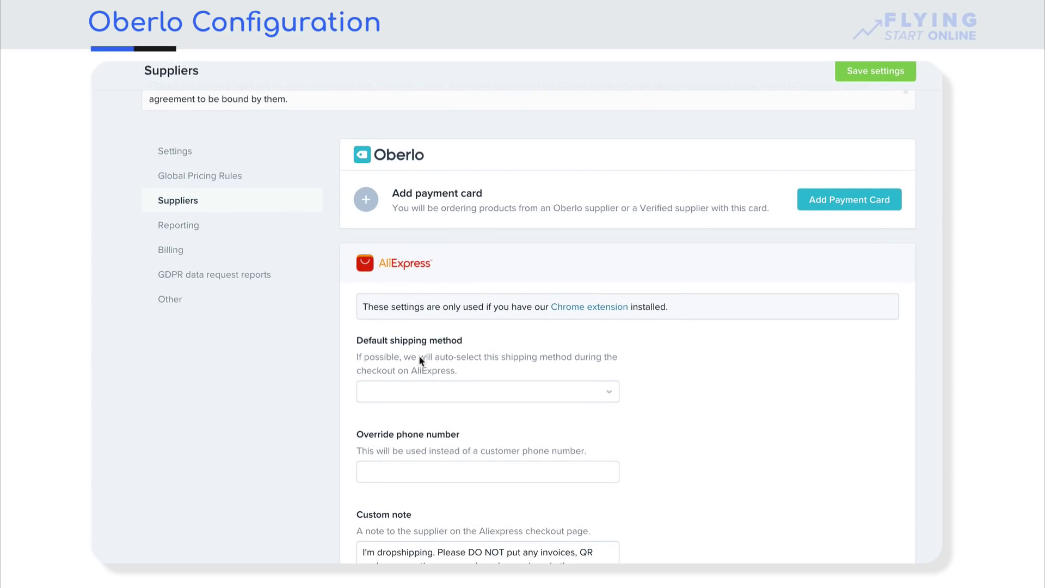
pyautogui.click(418, 393)
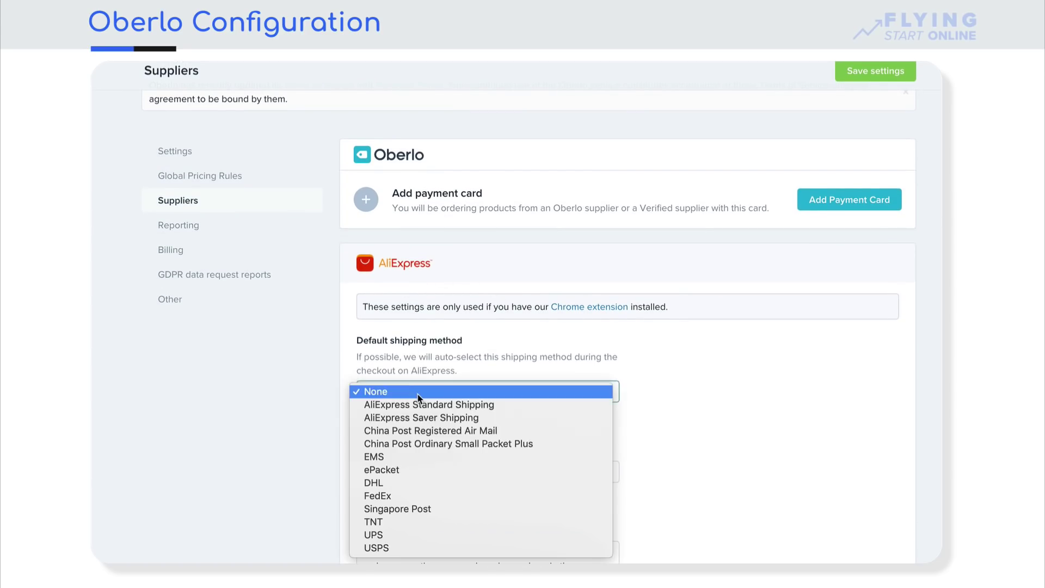
pyautogui.click(418, 468)
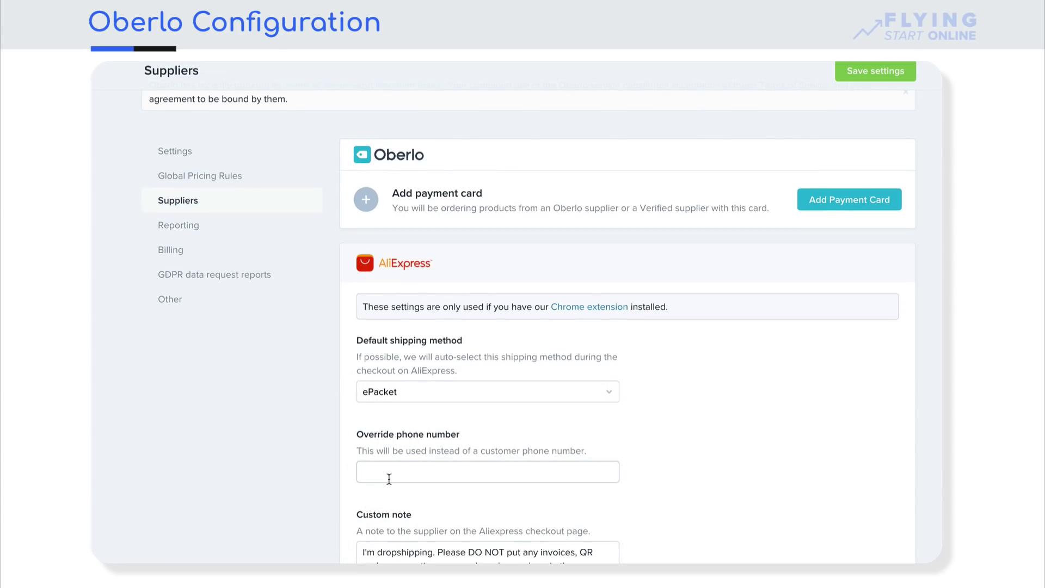
# Step: Check the custom note to the supplier and save the supplier settings
pyautogui.click(361, 555)
pyautogui.hotkey('ctrl', 'a')
pyautogui.press('Right')
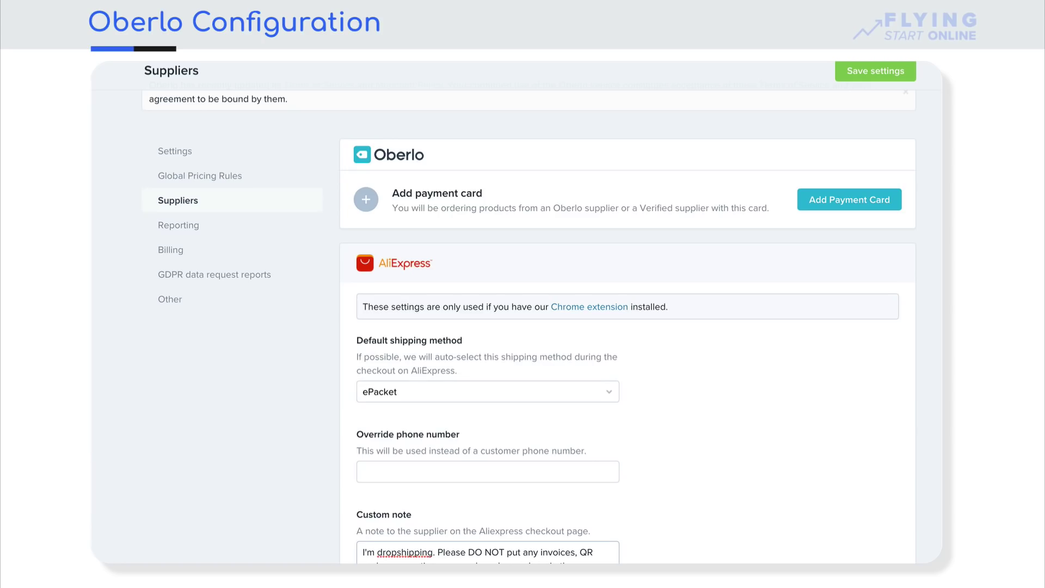
pyautogui.click(898, 70)
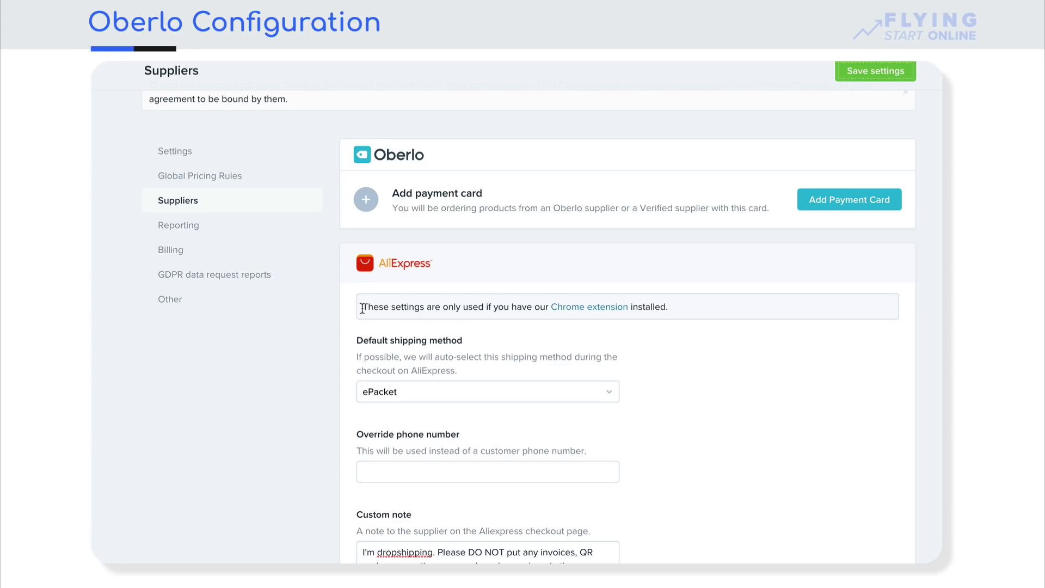
# Step: Read the Chrome extension notice, and look at the Reporting and Billing settings pages
pyautogui.moveTo(362, 308); pyautogui.dragTo(589, 308)
pyautogui.click(448, 323)
pyautogui.click(212, 228)
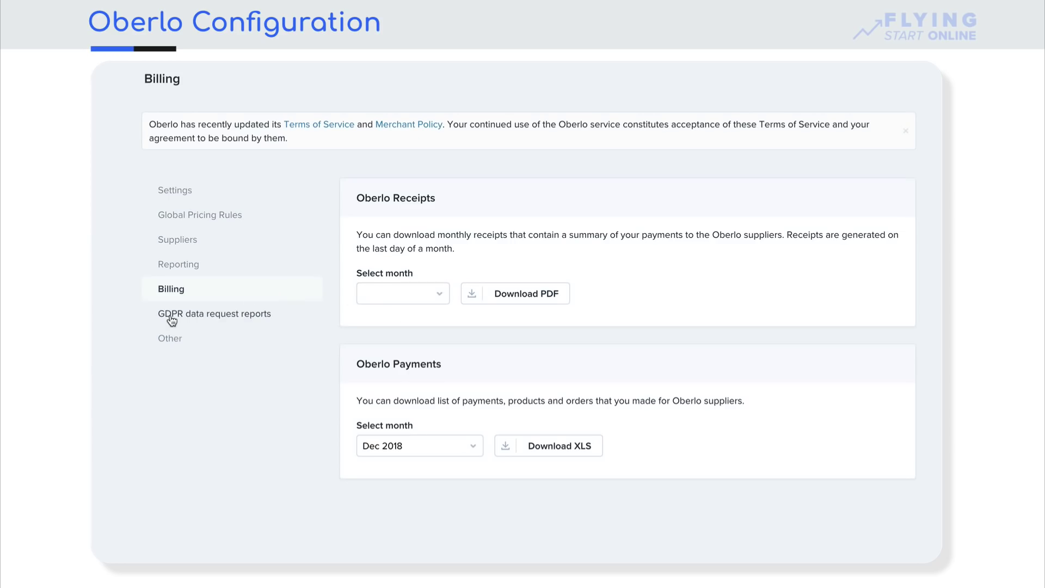
# Step: Change the reply-to email address in the Other settings to the store's new support address and save the settings
pyautogui.click(202, 331)
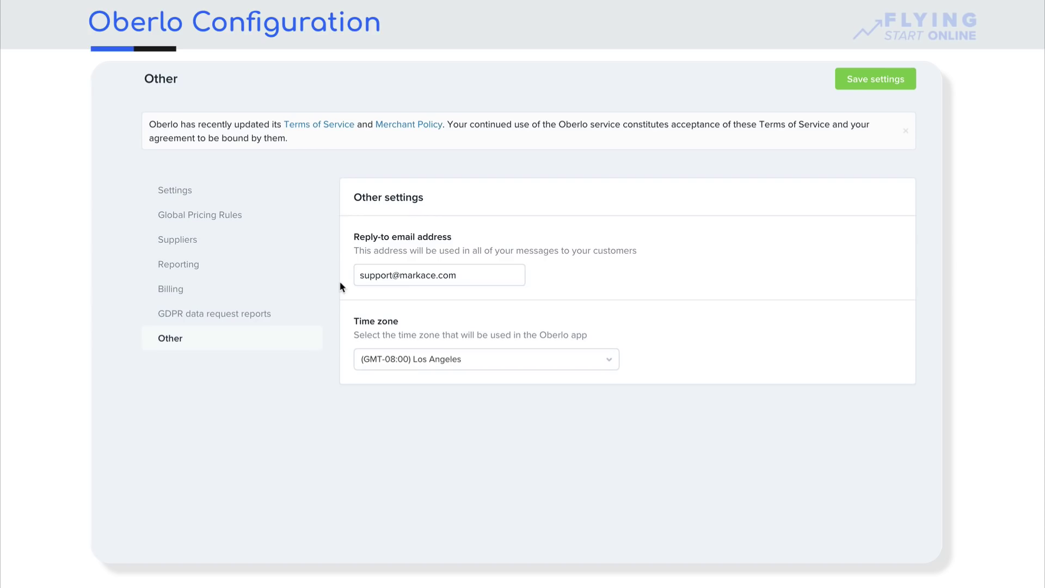
pyautogui.doubleClick(419, 273)
pyautogui.write('wows')
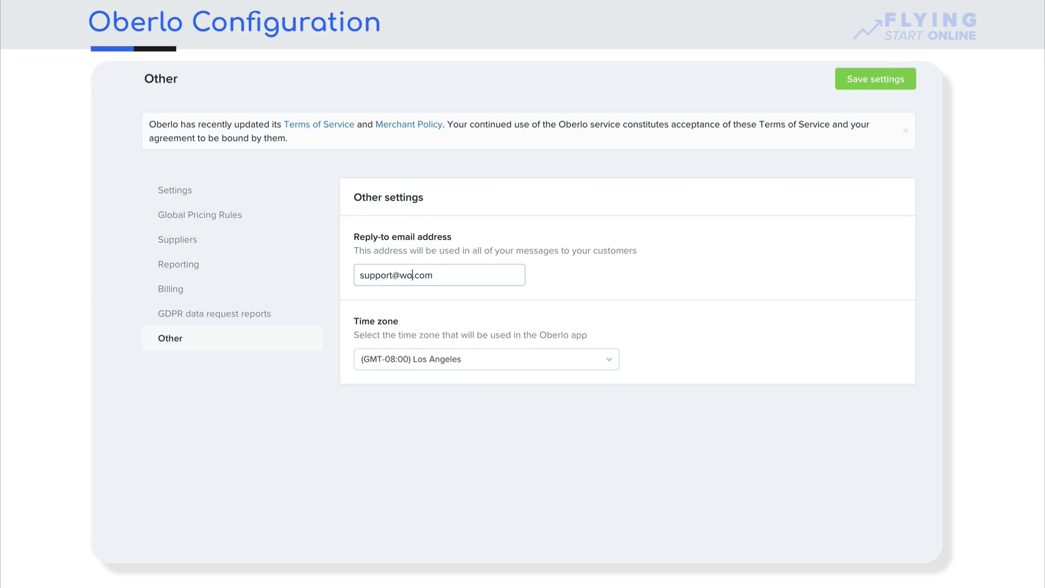
pyautogui.write('tamp')
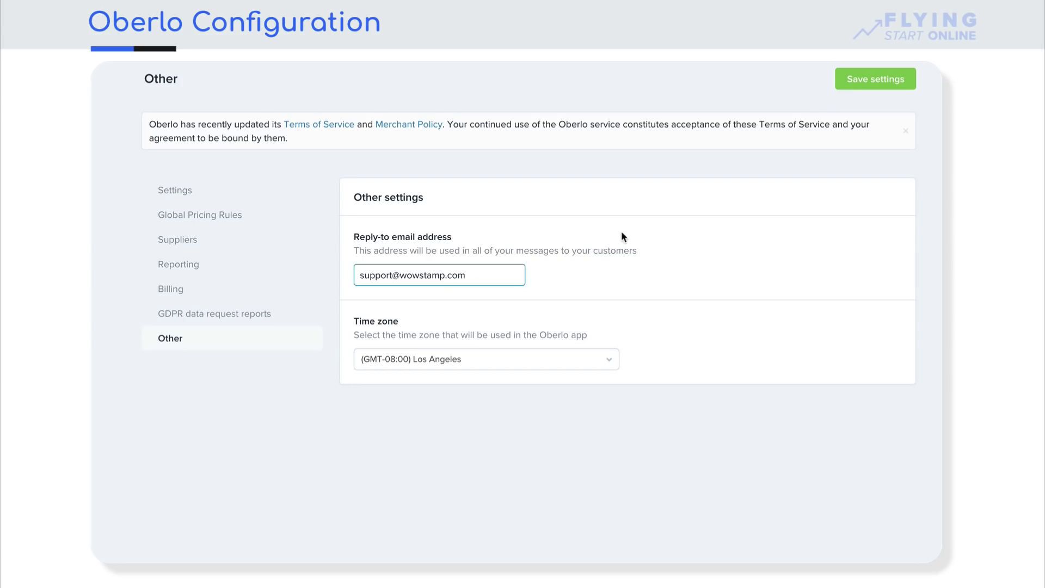
pyautogui.click(837, 87)
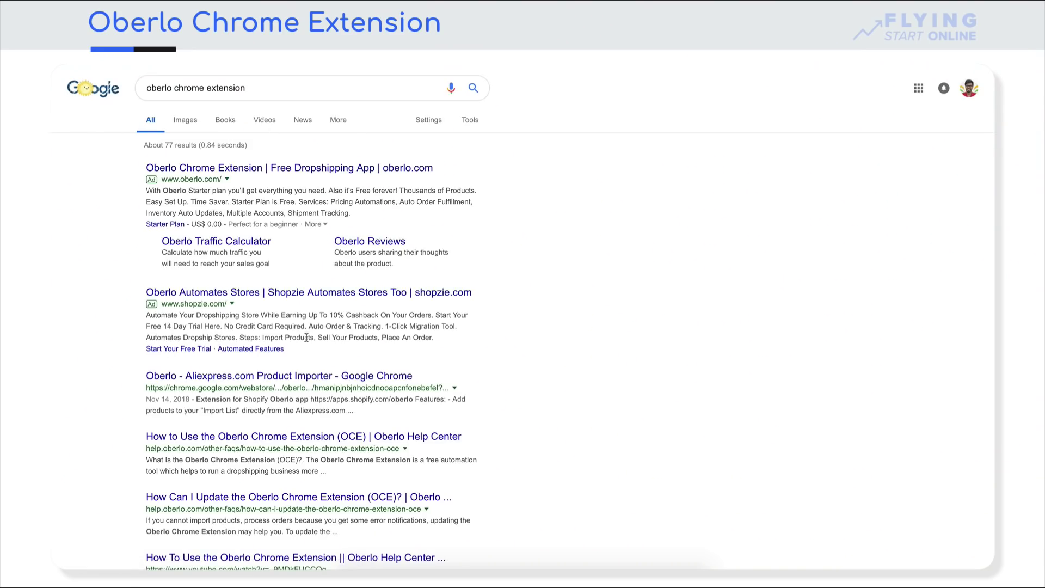
# Step: Find the Oberlo - Aliexpress.com Product Importer in the Chrome Web Store, add it to Chrome, and dismiss the notification
pyautogui.scroll(-1, 221, 314)
pyautogui.click(207, 344)
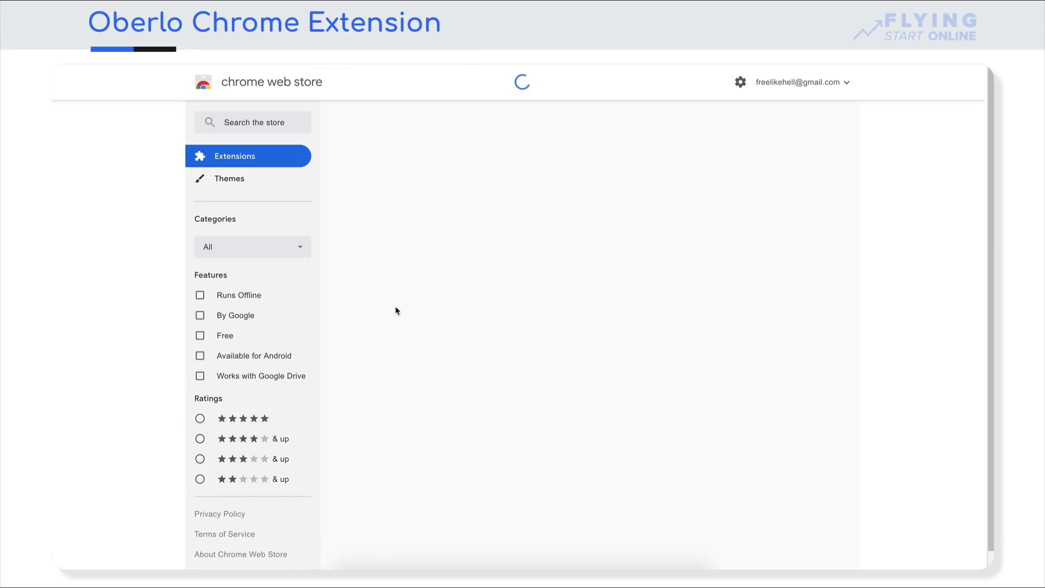
pyautogui.click(762, 136)
pyautogui.click(610, 195)
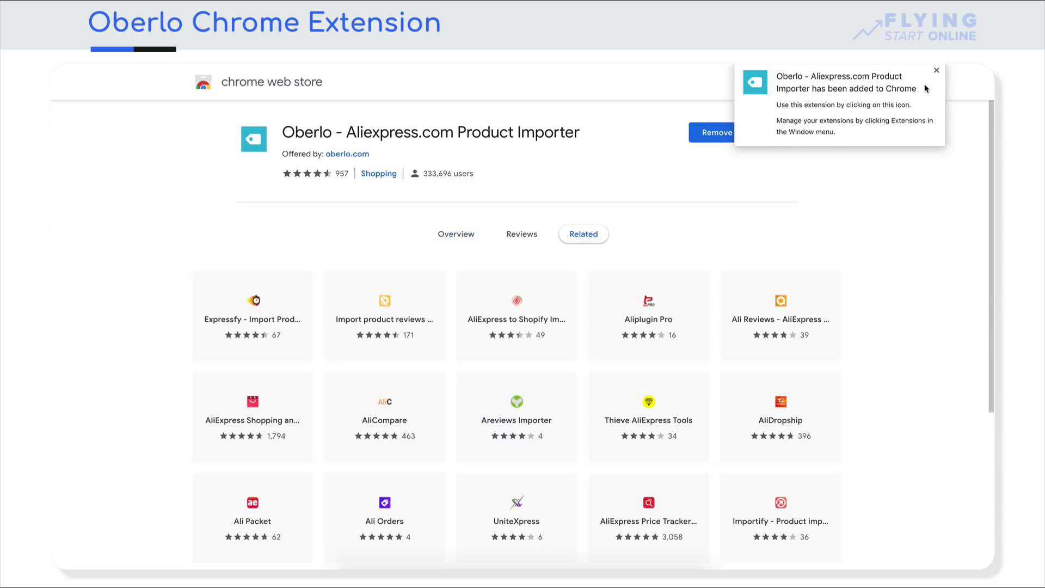
pyautogui.click(936, 70)
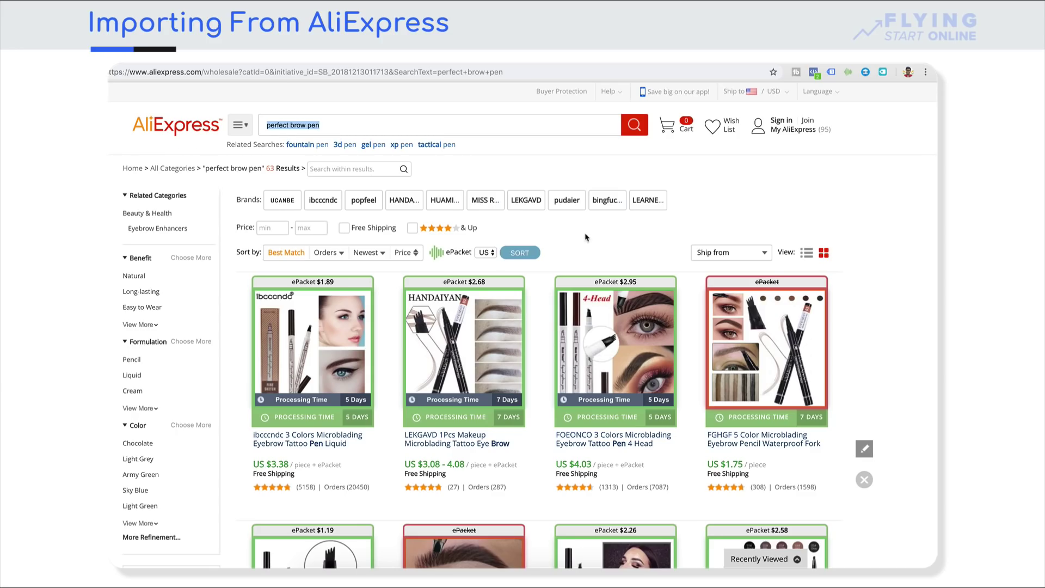
# Step: Open the ibcccndc 3 Colors Microblading Eyebrow Tattoo Pen listing on AliExpress and check its seller feedback and star ratings
pyautogui.scroll(-2, 312, 345)
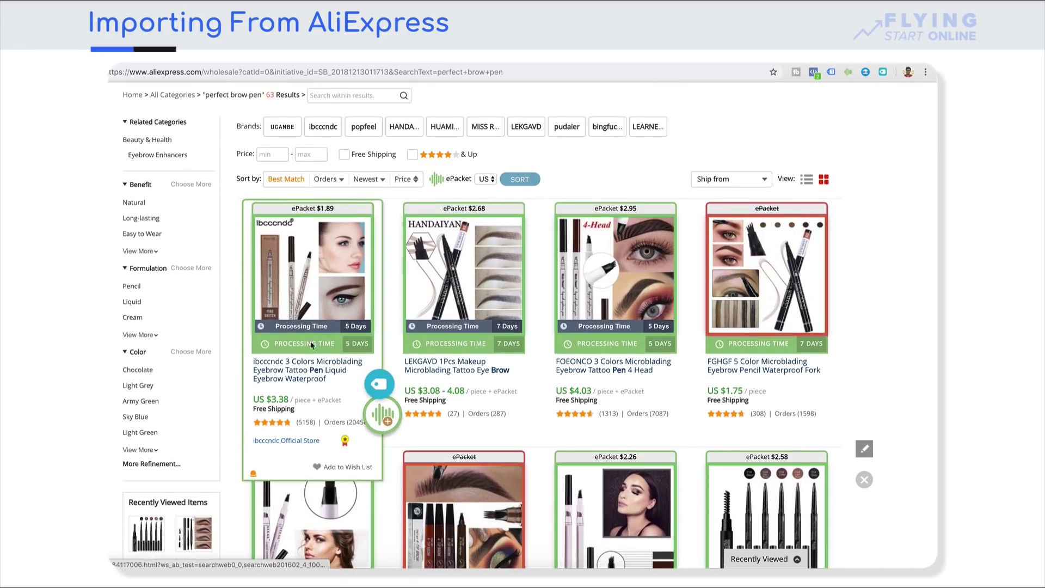
pyautogui.click(304, 373)
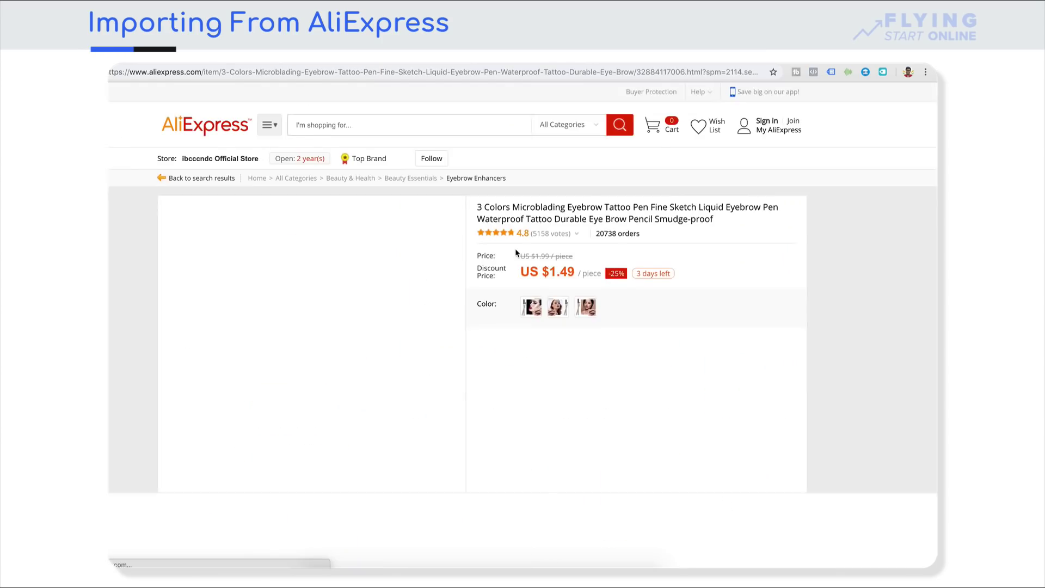
pyautogui.moveTo(413, 205)
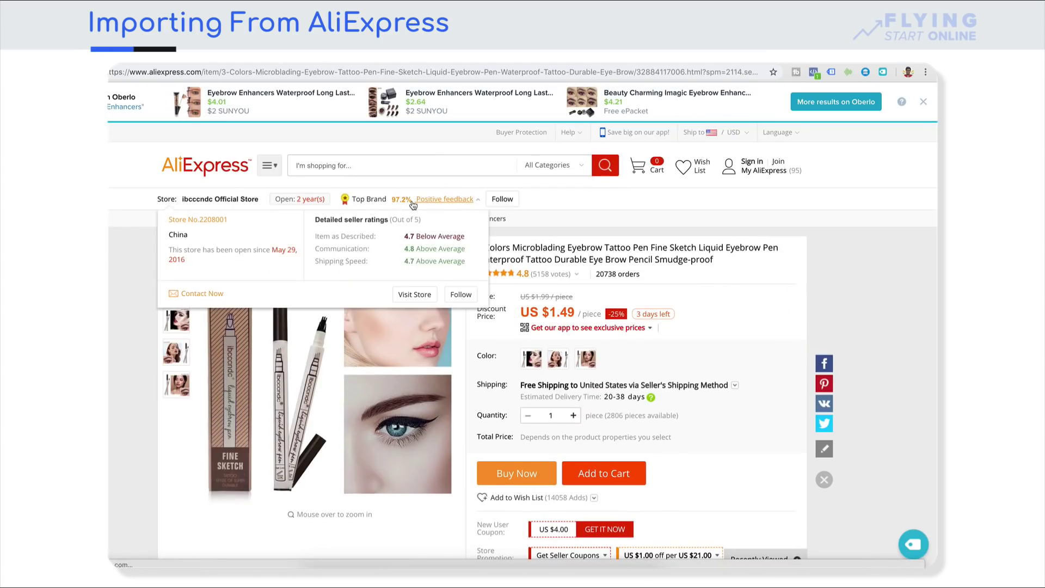
pyautogui.moveTo(512, 280)
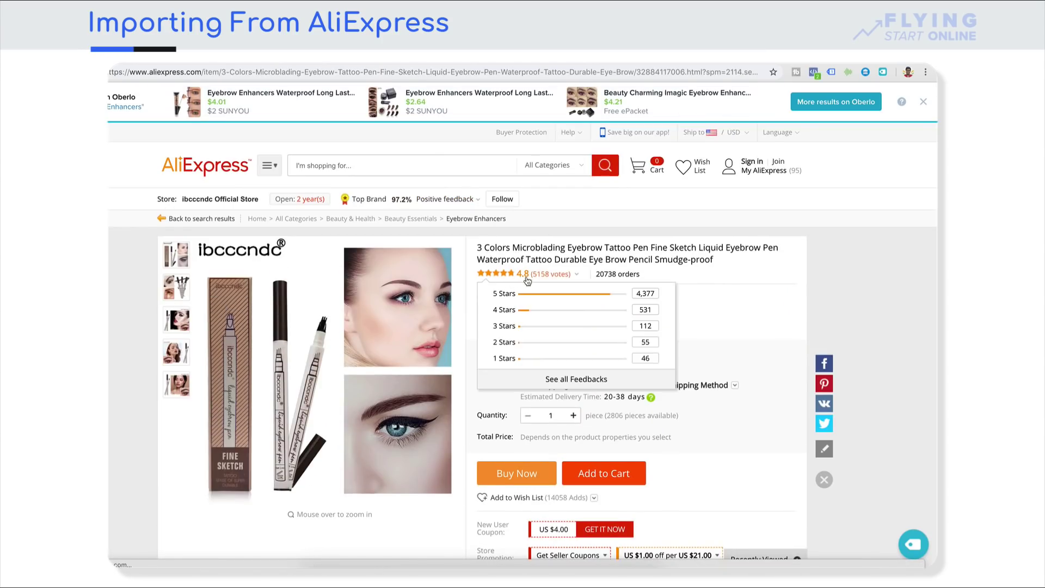
# Step: Examine the eyebrow pen's order count, transaction history and product description on its listing page
pyautogui.click(624, 278)
pyautogui.scroll(-4, 469, 300)
pyautogui.scroll(7, 469, 300)
pyautogui.scroll(4, 469, 300)
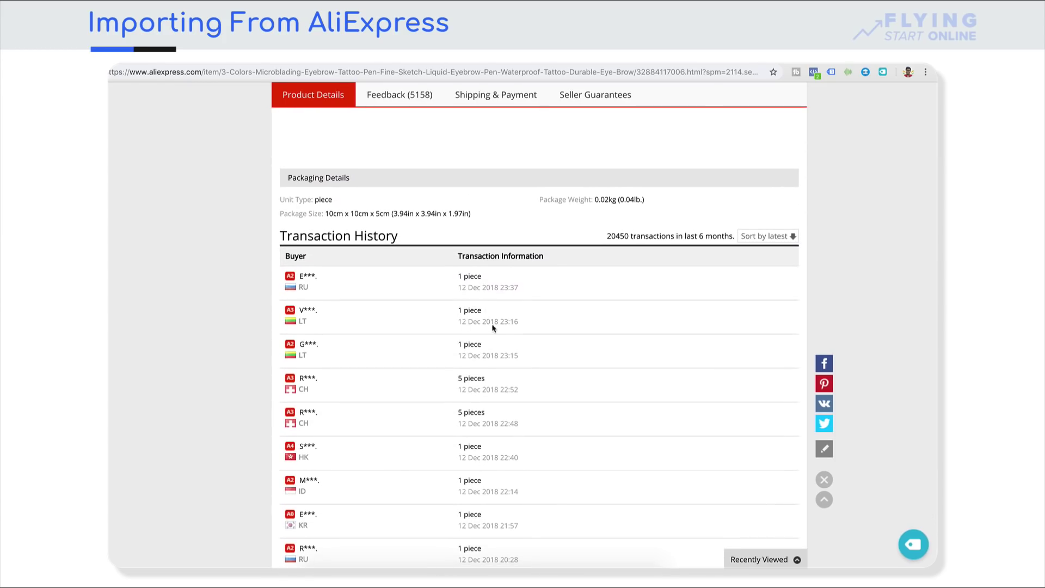
pyautogui.scroll(-6, 493, 327)
pyautogui.scroll(4, 493, 326)
pyautogui.scroll(15, 493, 327)
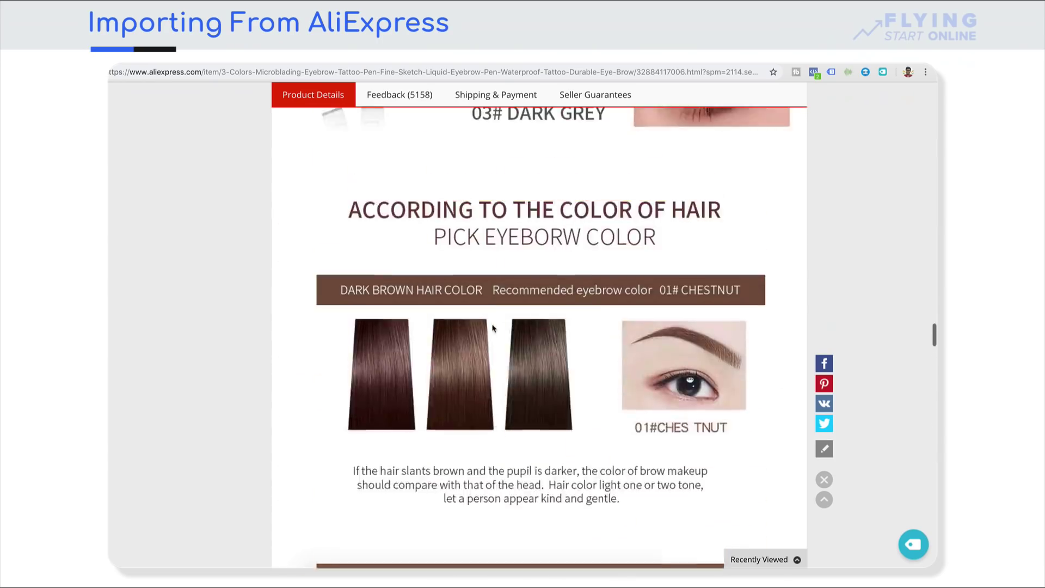
pyautogui.scroll(15, 493, 328)
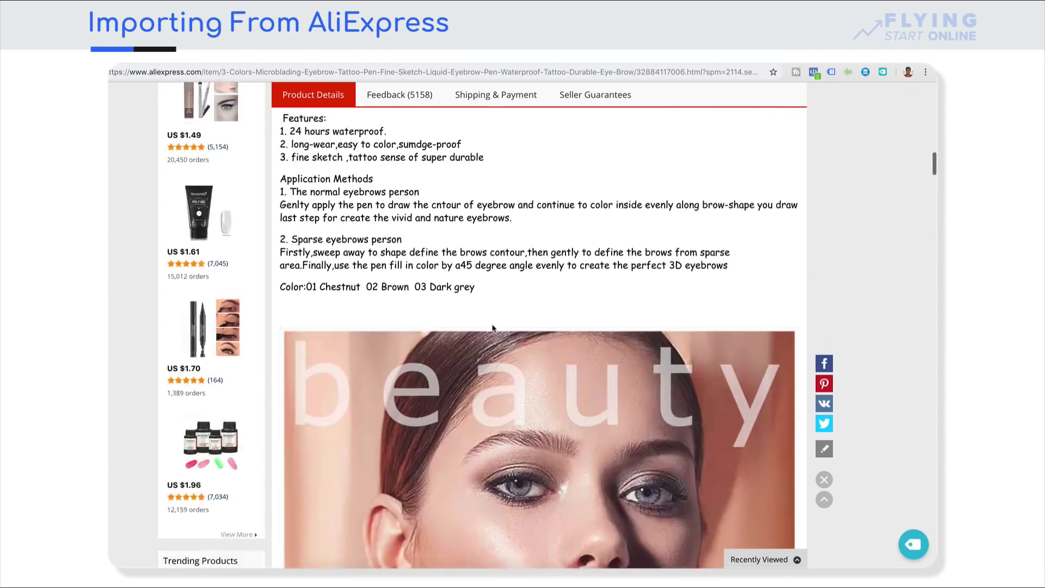
pyautogui.scroll(15, 493, 327)
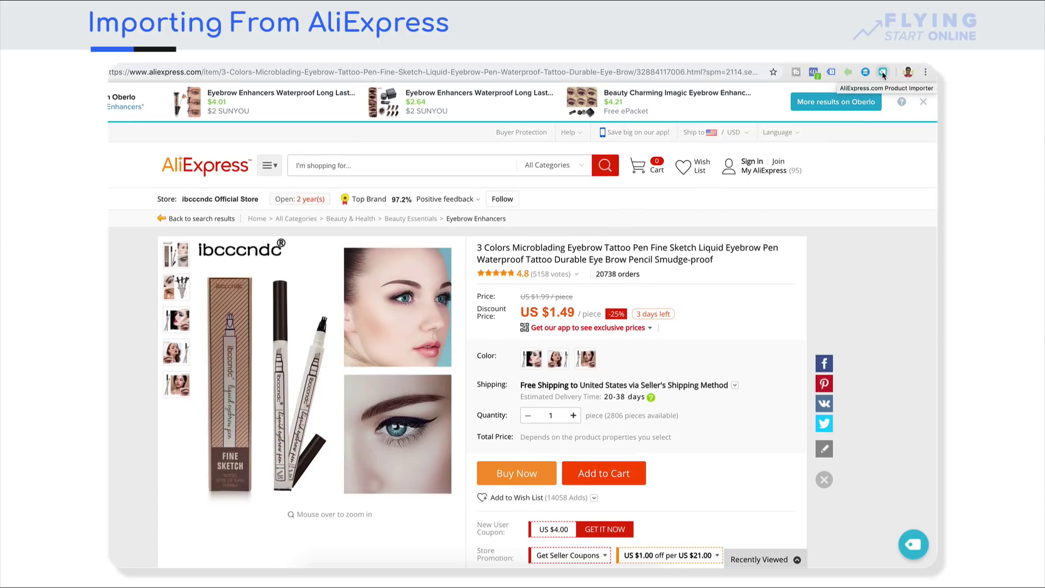
# Step: Try to add the ibcccndc eyebrow pen to the Oberlo import list, retry it once, and leave the product page
pyautogui.click(883, 73)
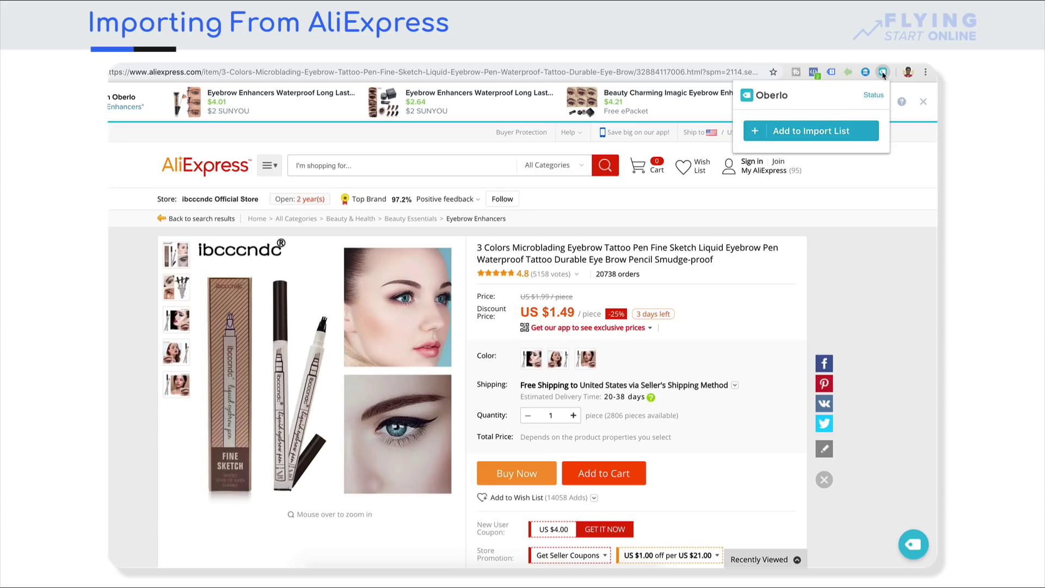
pyautogui.click(844, 134)
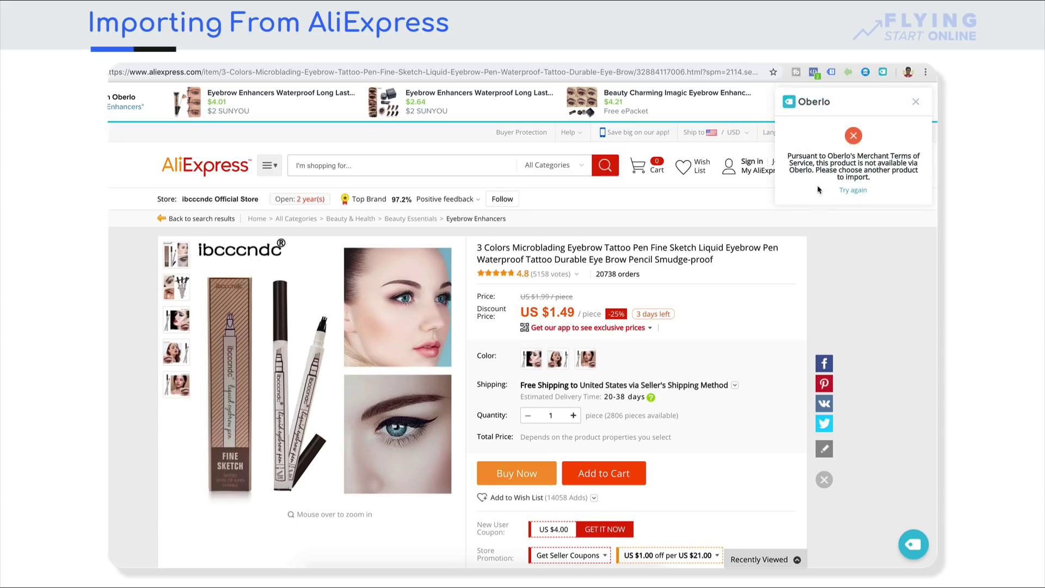
pyautogui.moveTo(788, 152); pyautogui.dragTo(818, 170)
pyautogui.click(816, 169)
pyautogui.click(852, 190)
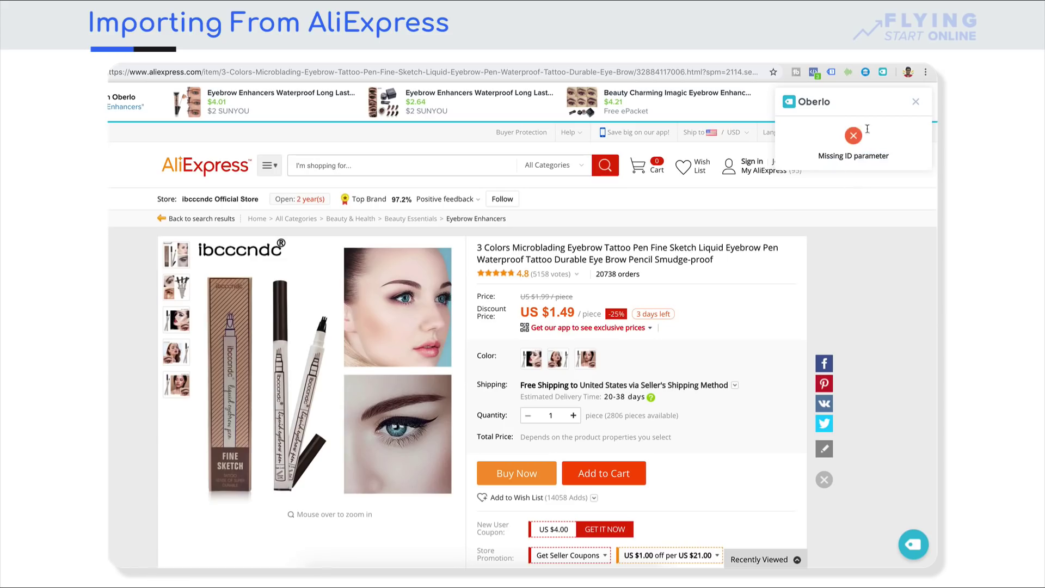
pyautogui.hotkey('ctrl', 'w')
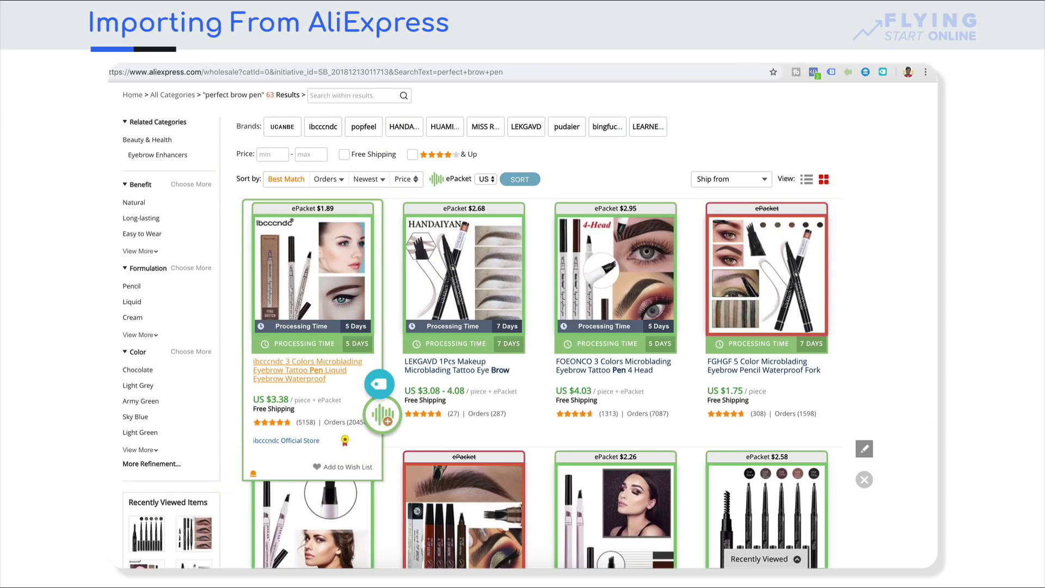
# Step: Open the FOEONCO 4 Head eyebrow tattoo pen listing, add it to the Oberlo import list, and check its seller ratings
pyautogui.scroll(-1, 578, 313)
pyautogui.click(599, 329)
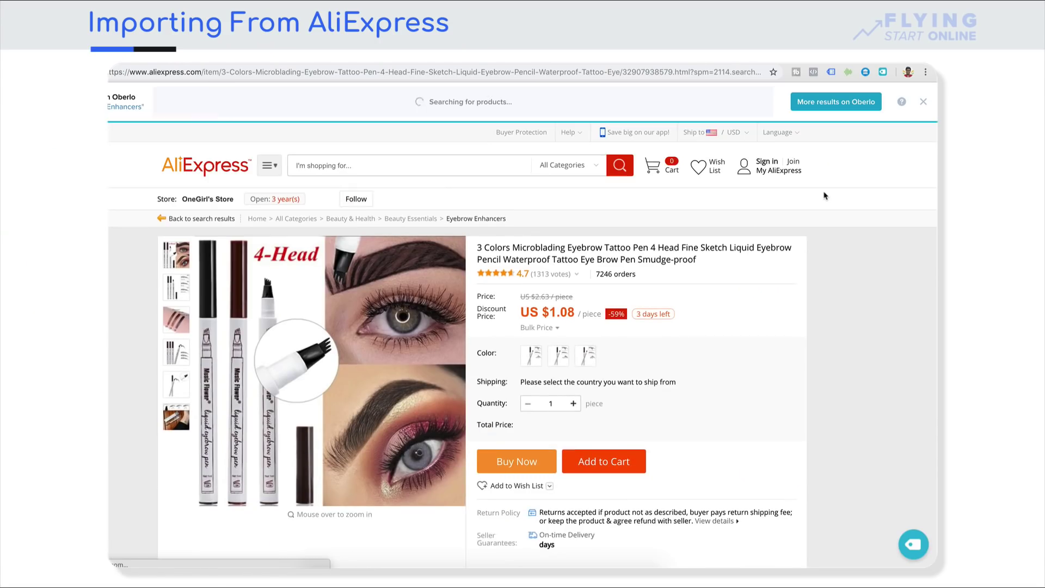
pyautogui.click(883, 73)
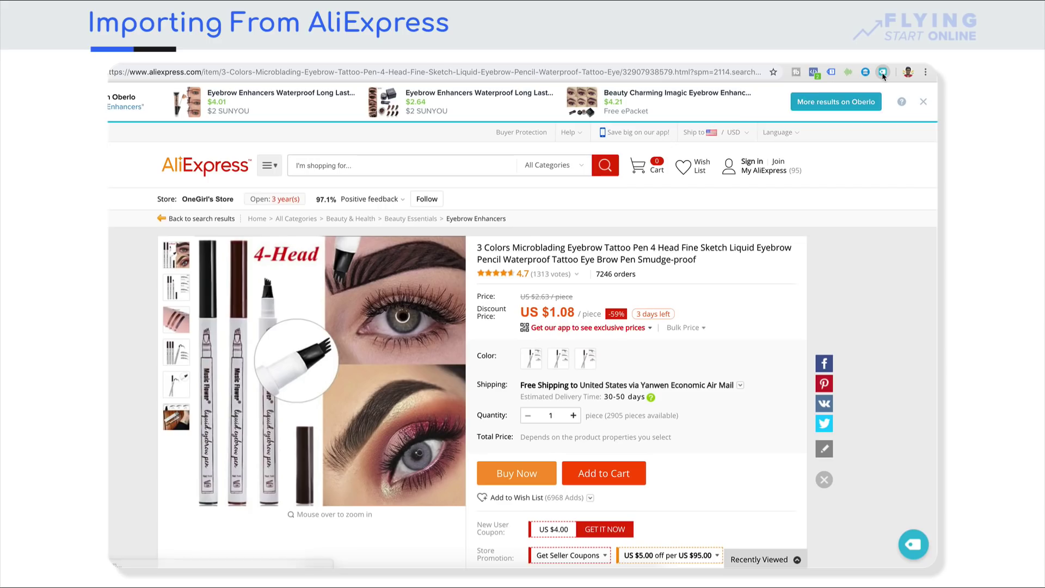
pyautogui.click(856, 133)
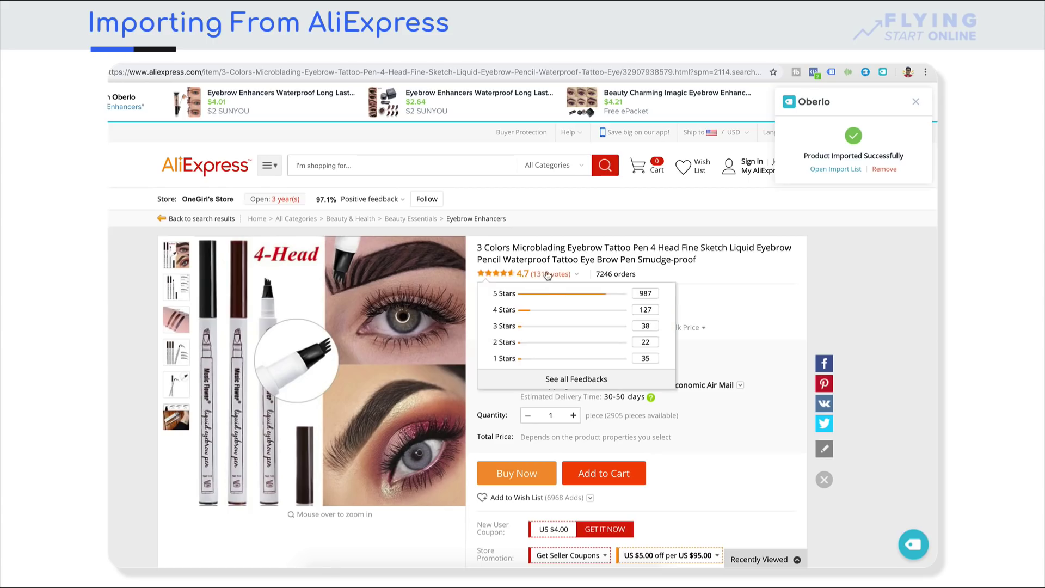
pyautogui.moveTo(329, 205)
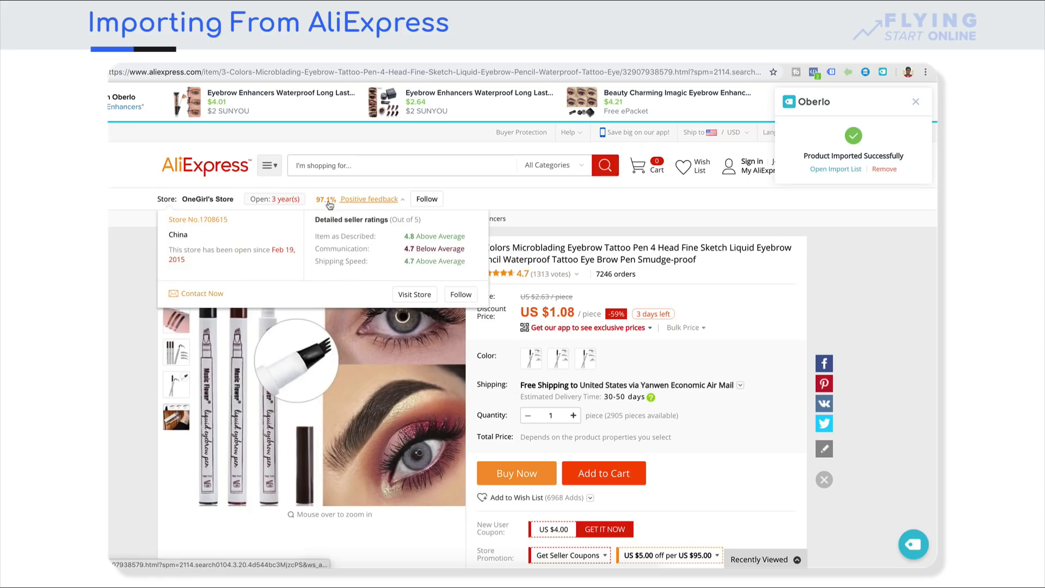
# Step: Open the Oberlo import list and look through the imported pen's description, variants, images and product details
pyautogui.click(836, 170)
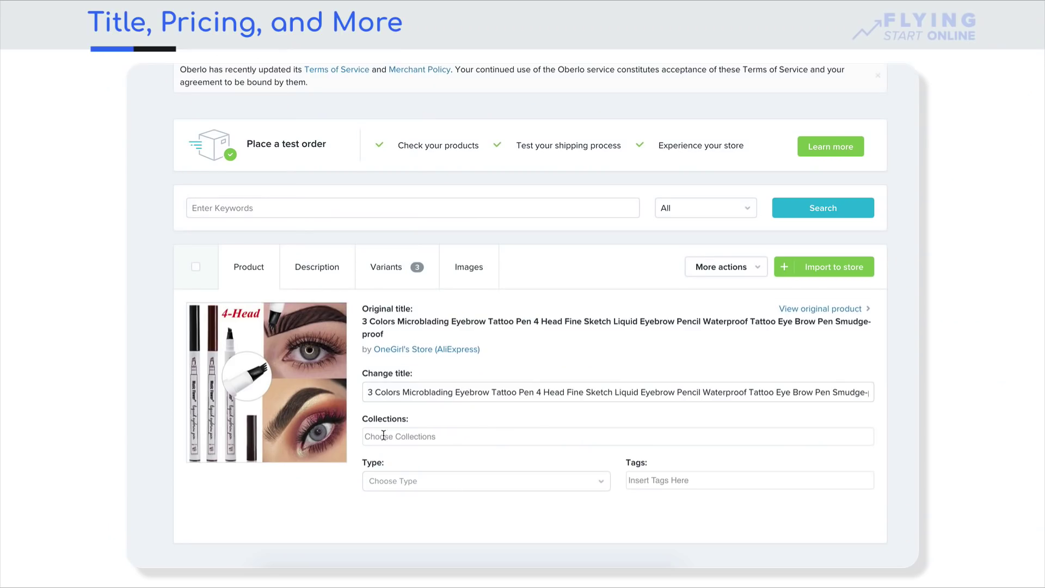
pyautogui.click(312, 266)
pyautogui.click(387, 268)
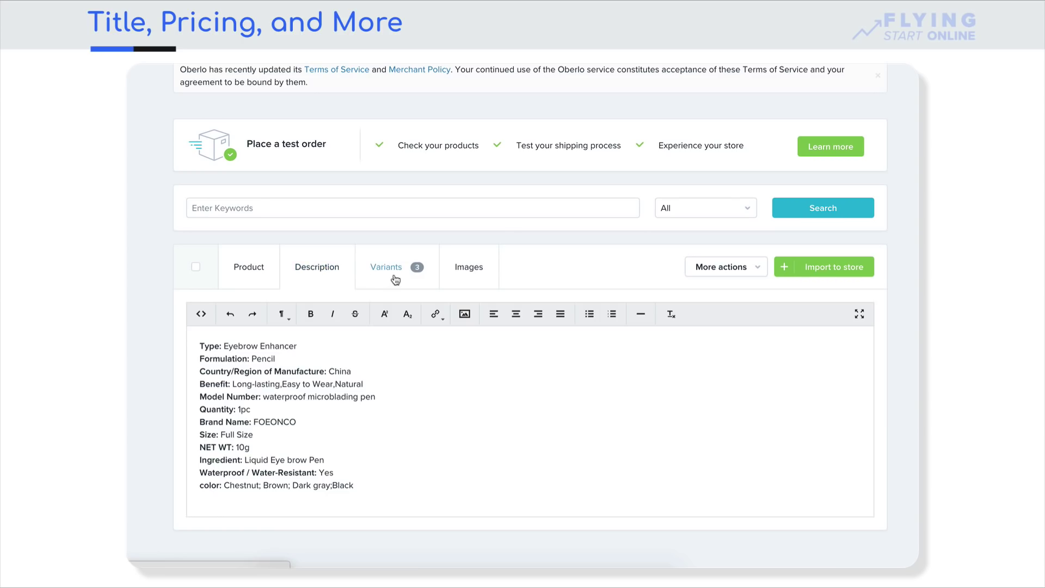
pyautogui.click(465, 272)
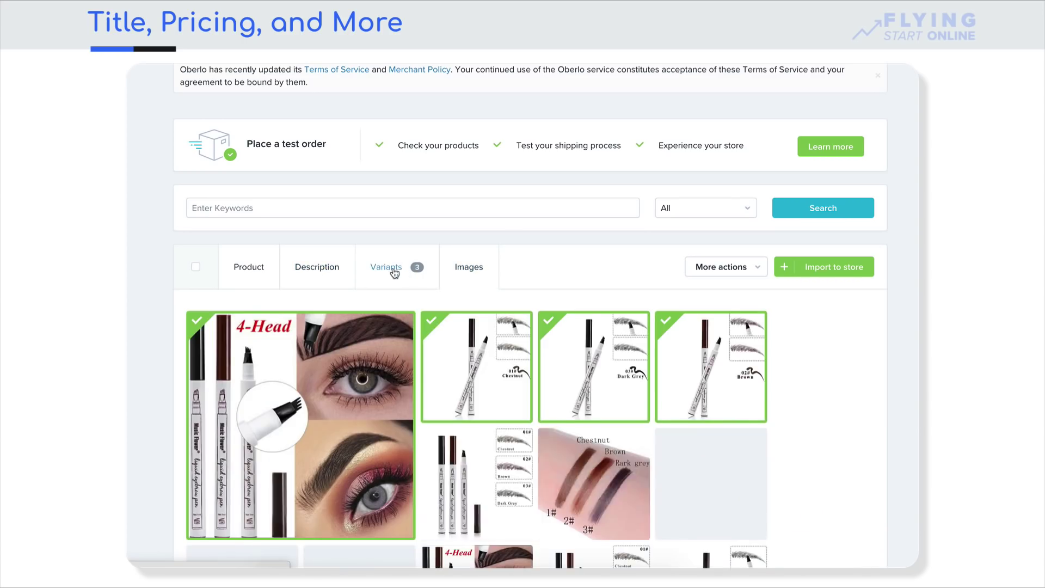
pyautogui.click(420, 269)
pyautogui.click(246, 272)
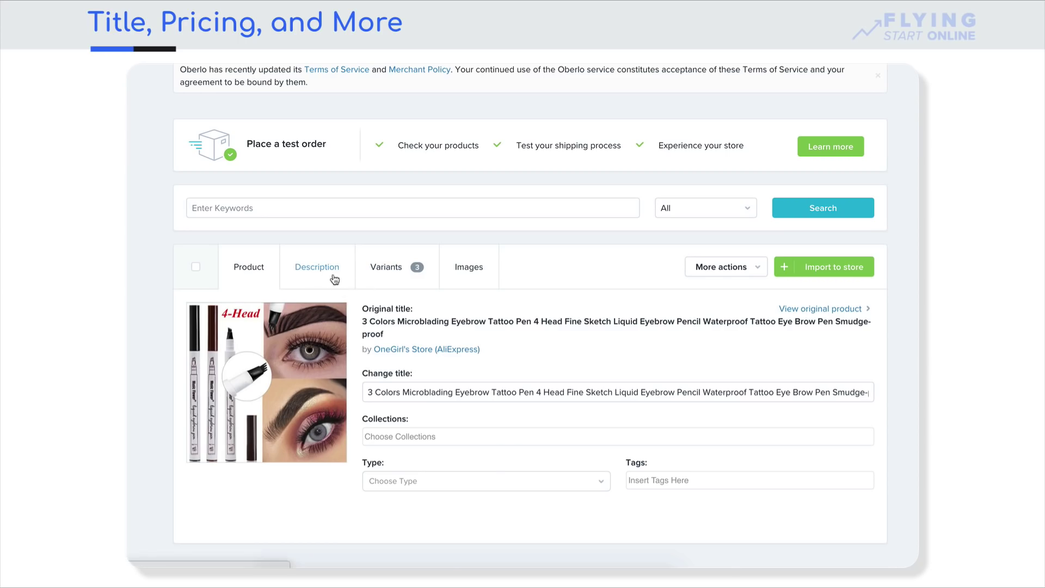
# Step: Deselect the Chestnut, Dark Grey and Brown pen images beside the main image in the product's image selection
pyautogui.click(476, 275)
pyautogui.scroll(-2, 364, 336)
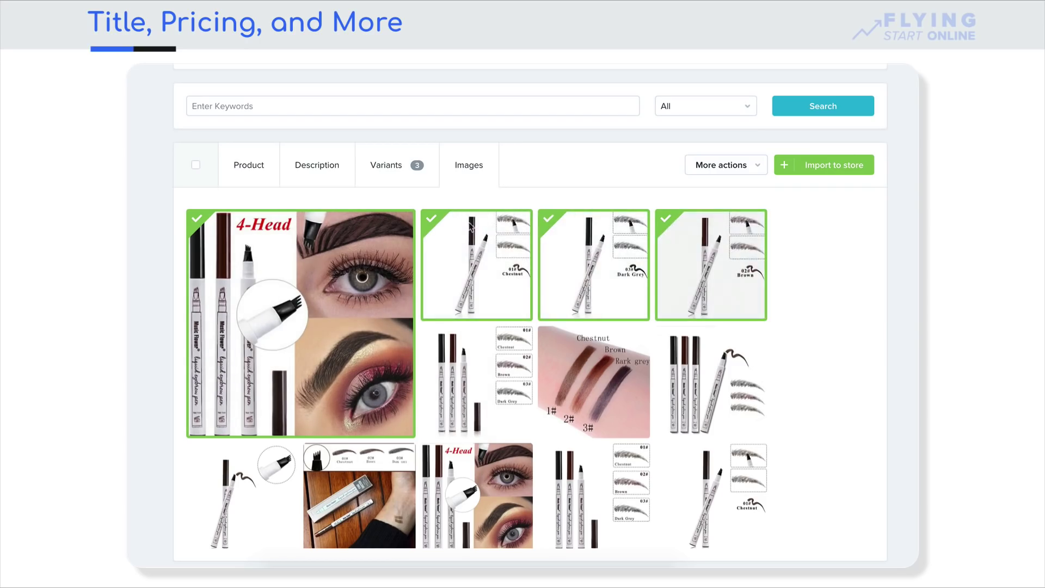
pyautogui.click(473, 262)
pyautogui.click(606, 243)
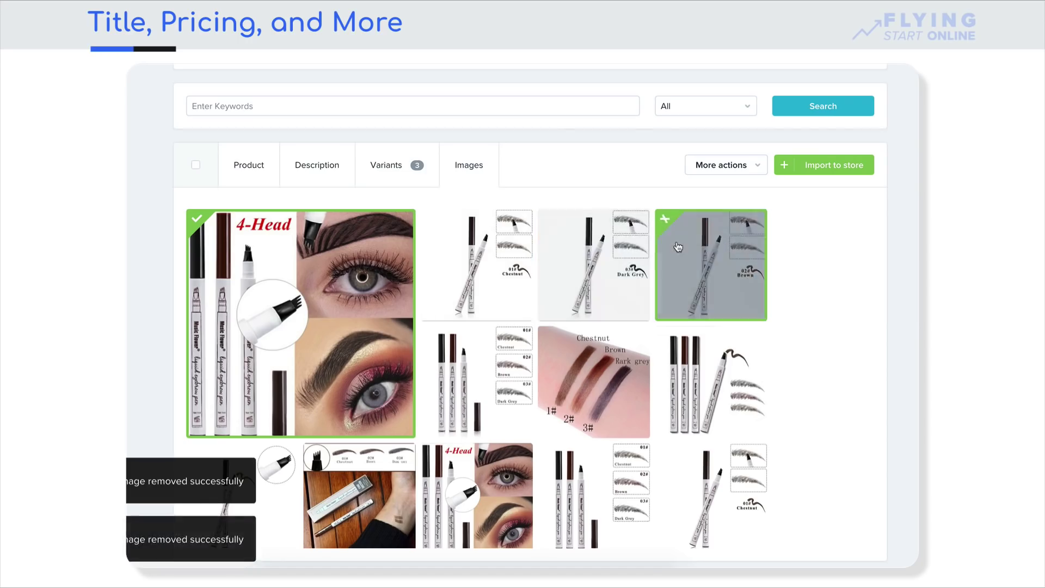
pyautogui.click(710, 251)
# Step: Select the multi-pen image with brow strokes, the smaller 4-Head image, and one lower Chestnut, Brown and Dark Grey image each
pyautogui.scroll(-1, 481, 294)
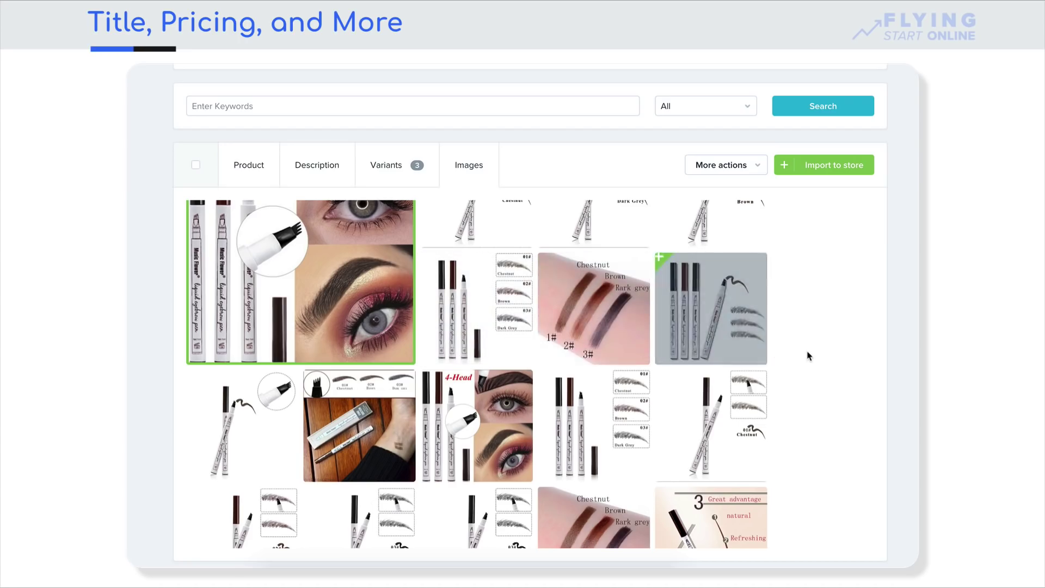
pyautogui.click(739, 323)
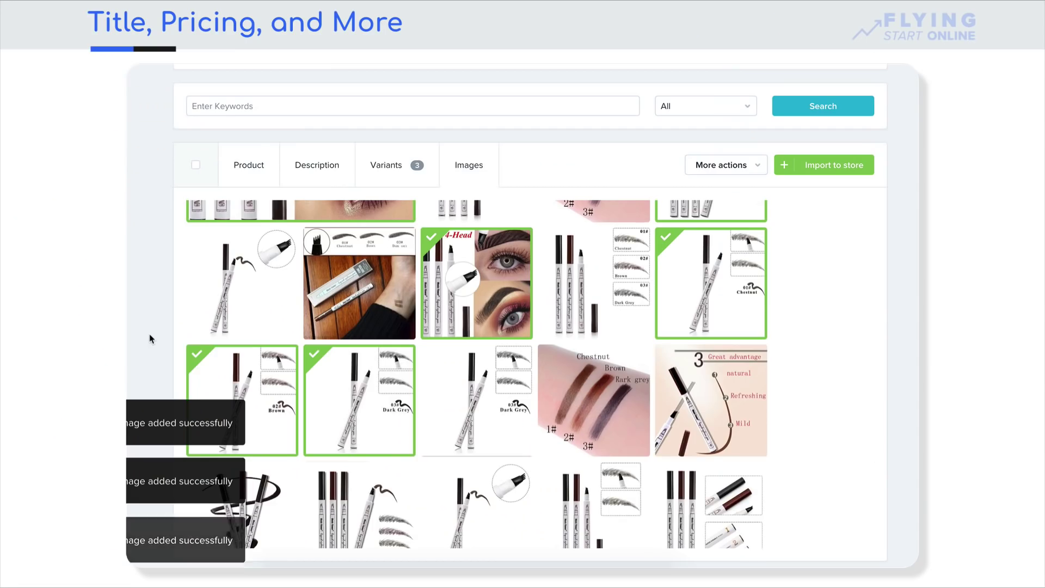
pyautogui.scroll(2, 149, 334)
pyautogui.scroll(3, 322, 442)
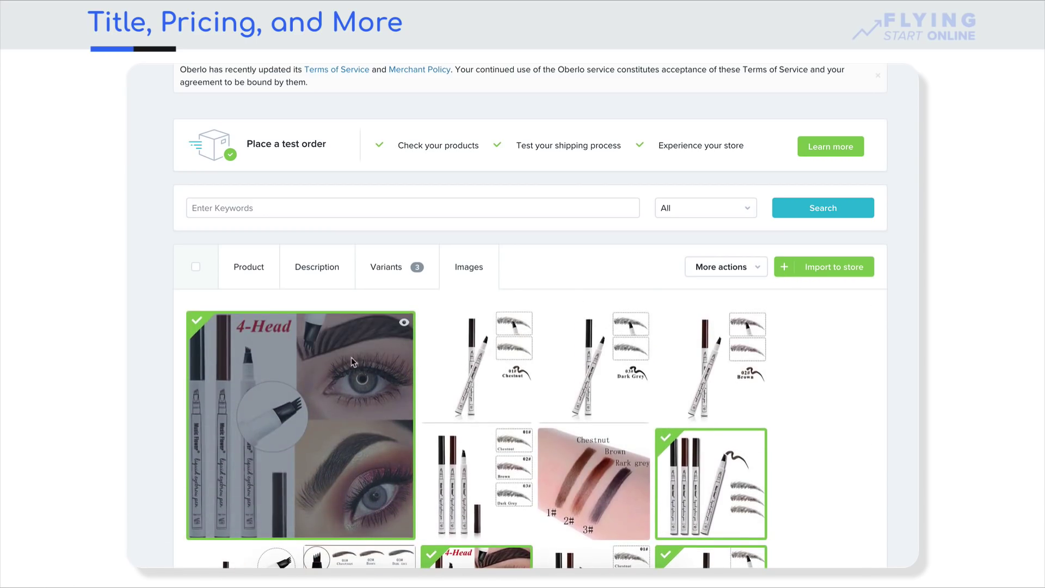
pyautogui.scroll(-2, 365, 351)
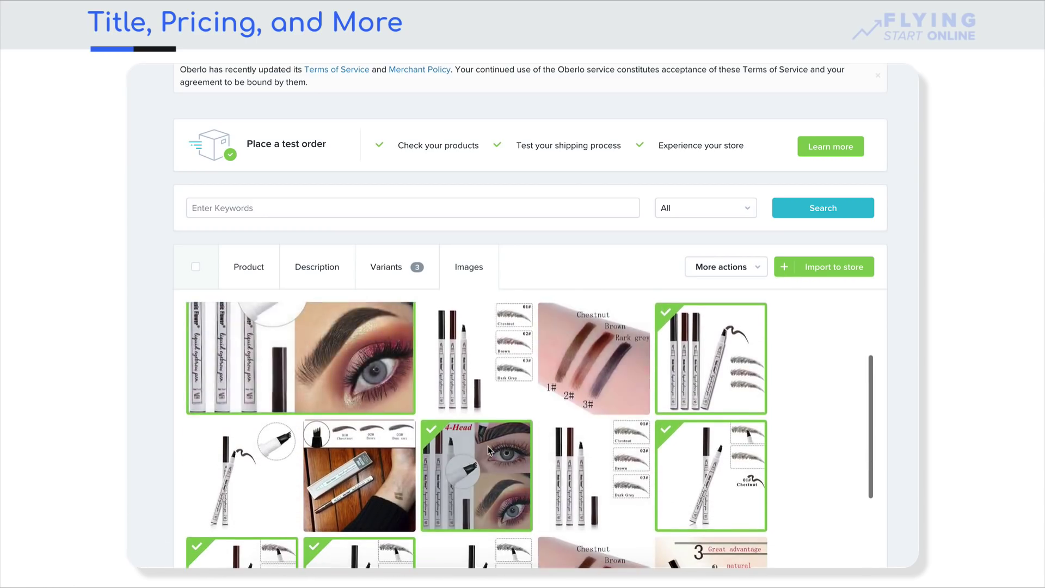
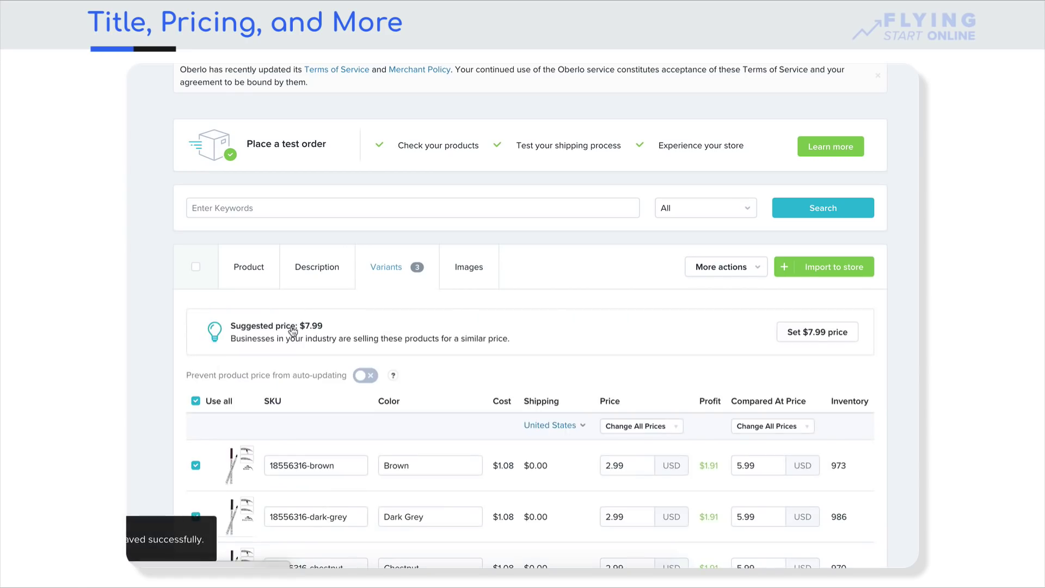
# Step: Choose ePacket shipping to the United States on the AliExpress pen listing and check the total price
pyautogui.scroll(-2, 302, 334)
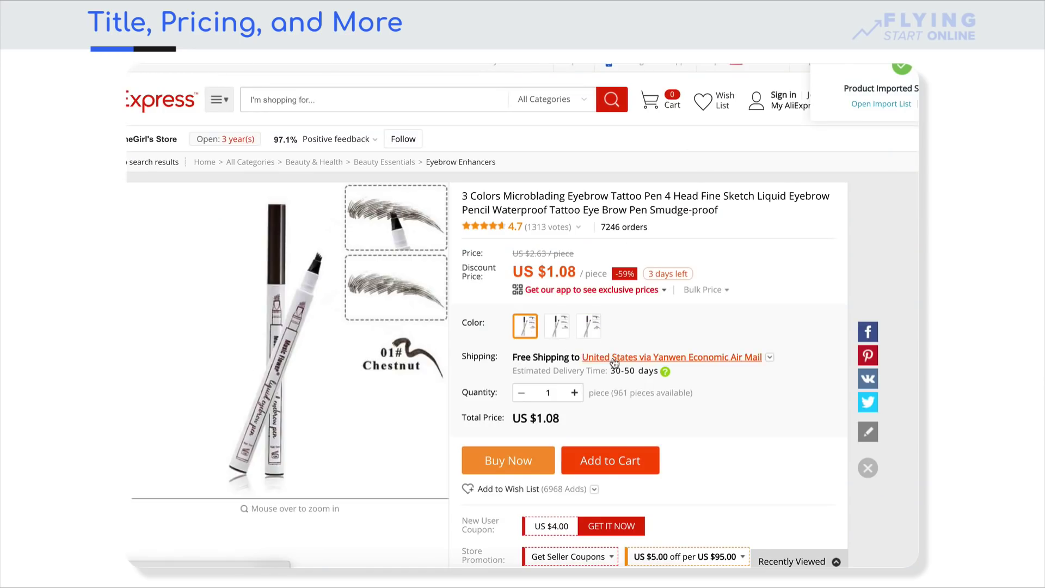
pyautogui.click(606, 356)
pyautogui.click(308, 214)
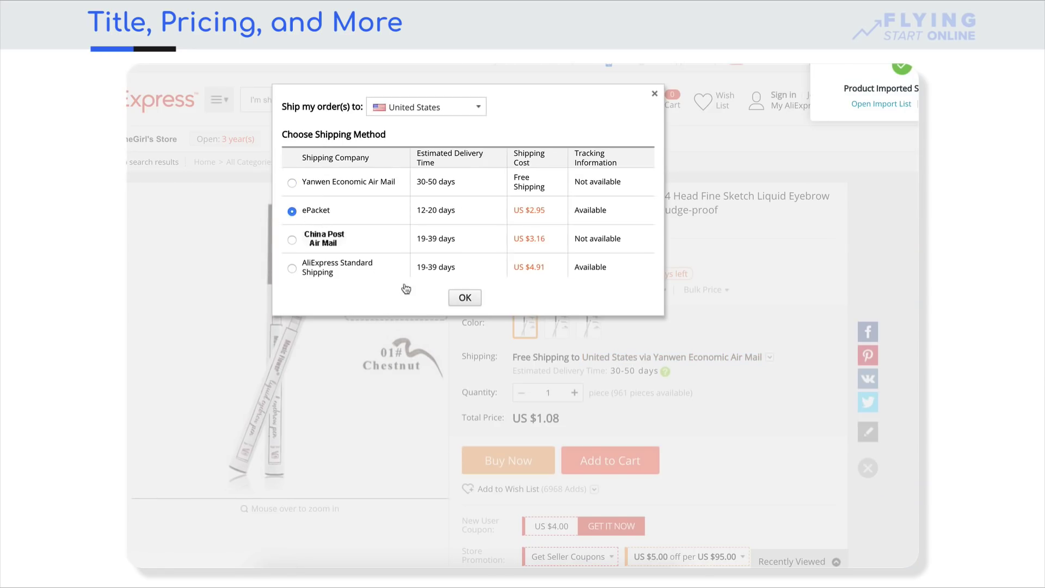
pyautogui.click(463, 298)
pyautogui.moveTo(560, 418); pyautogui.dragTo(513, 418)
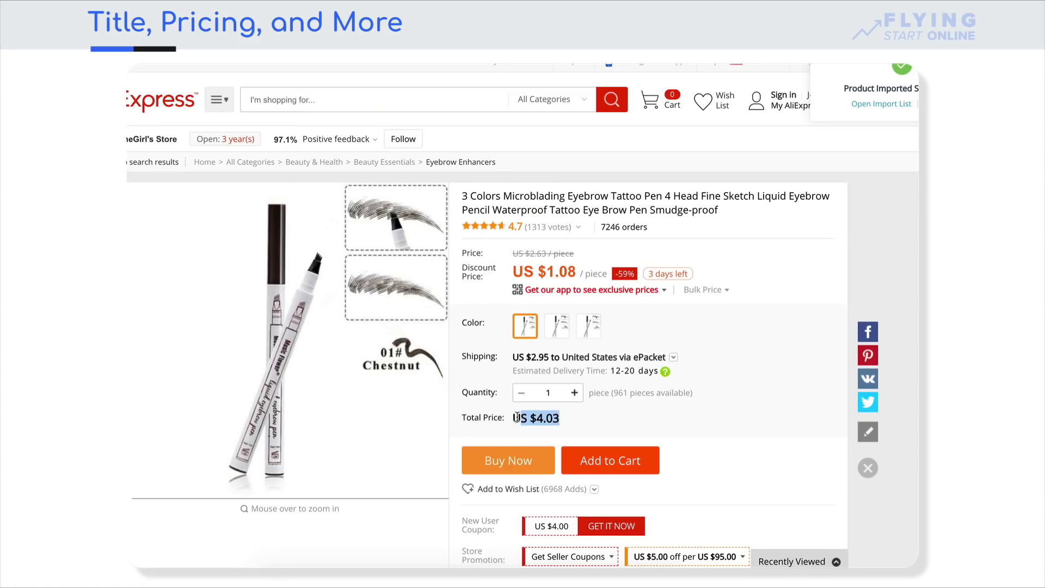
pyautogui.click(516, 406)
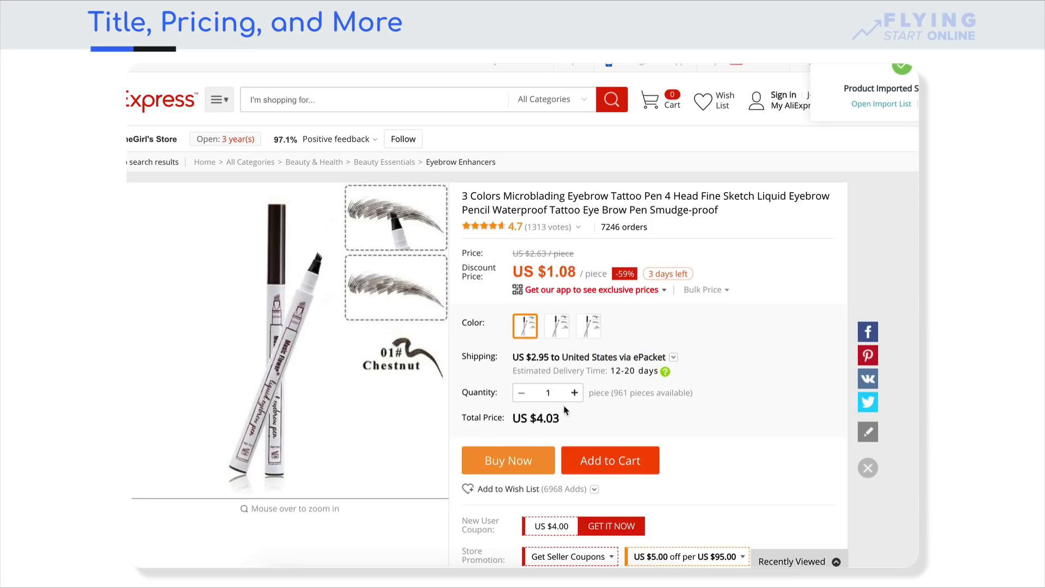
pyautogui.moveTo(562, 422); pyautogui.dragTo(503, 418)
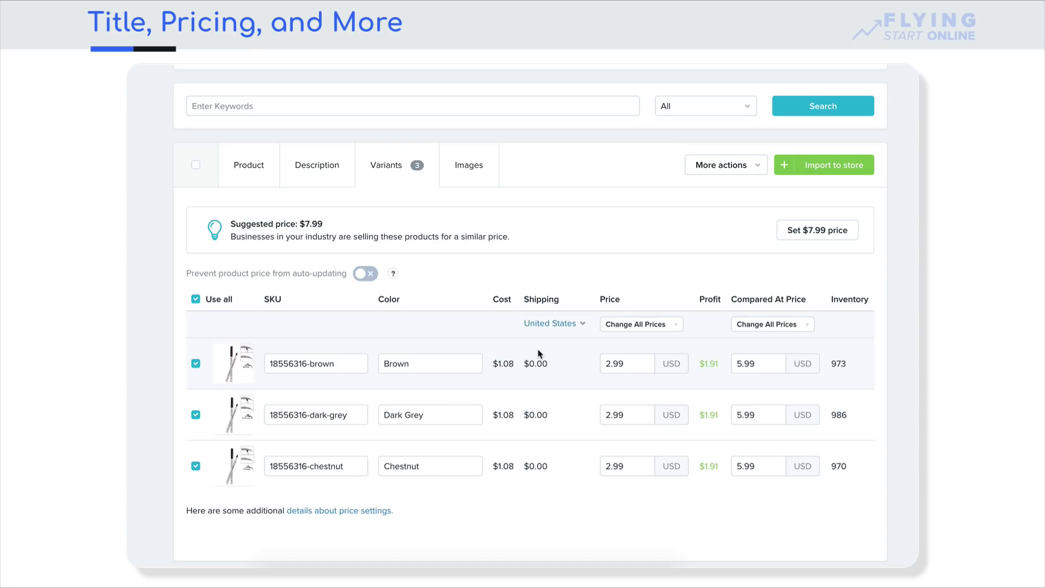
# Step: Set the selling price of the Brown, Dark Grey and Chestnut variants to 10.99 USD each in the Oberlo import list
pyautogui.click(621, 361)
pyautogui.moveTo(611, 366); pyautogui.dragTo(574, 364)
pyautogui.write('10')
pyautogui.click(612, 415)
pyautogui.moveTo(610, 415); pyautogui.dragTo(604, 415)
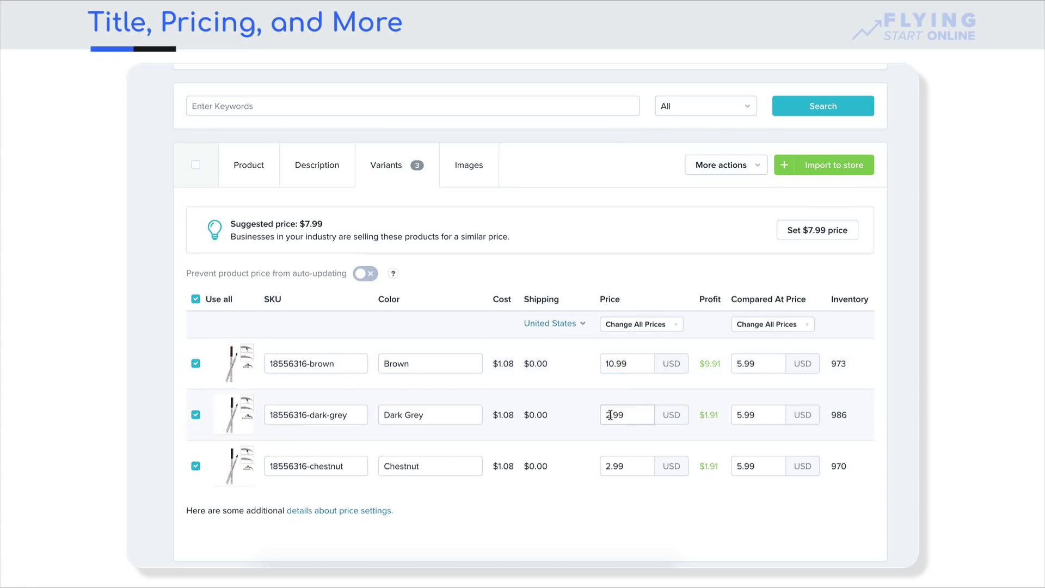
pyautogui.write('10')
pyautogui.moveTo(611, 466); pyautogui.dragTo(604, 466)
pyautogui.write('10')
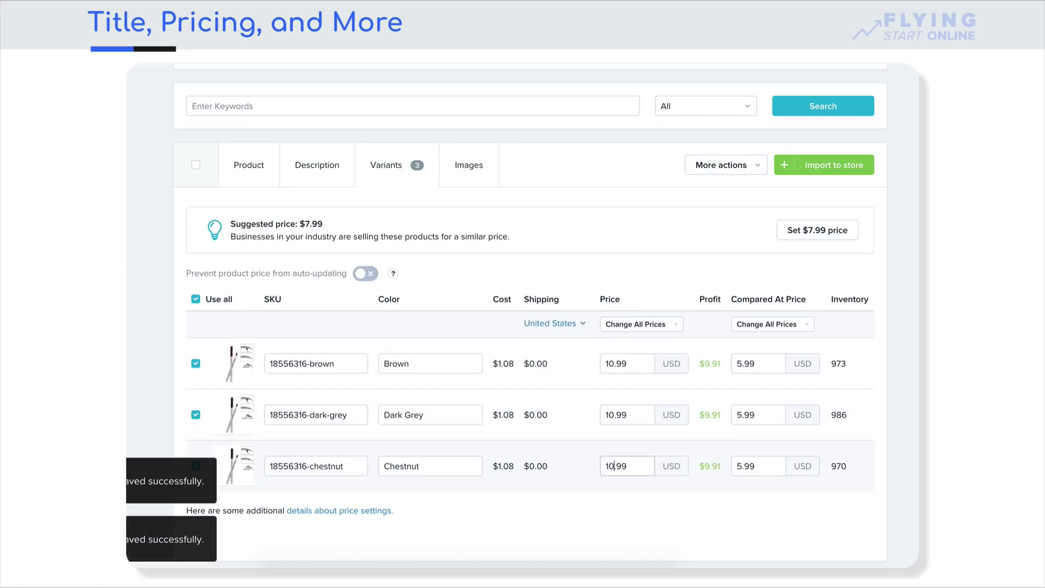
# Step: Set the compared-at price of the Brown, Dark Grey and Chestnut variants to 21.99 USD each
pyautogui.click(743, 364)
pyautogui.moveTo(744, 364); pyautogui.dragTo(739, 363)
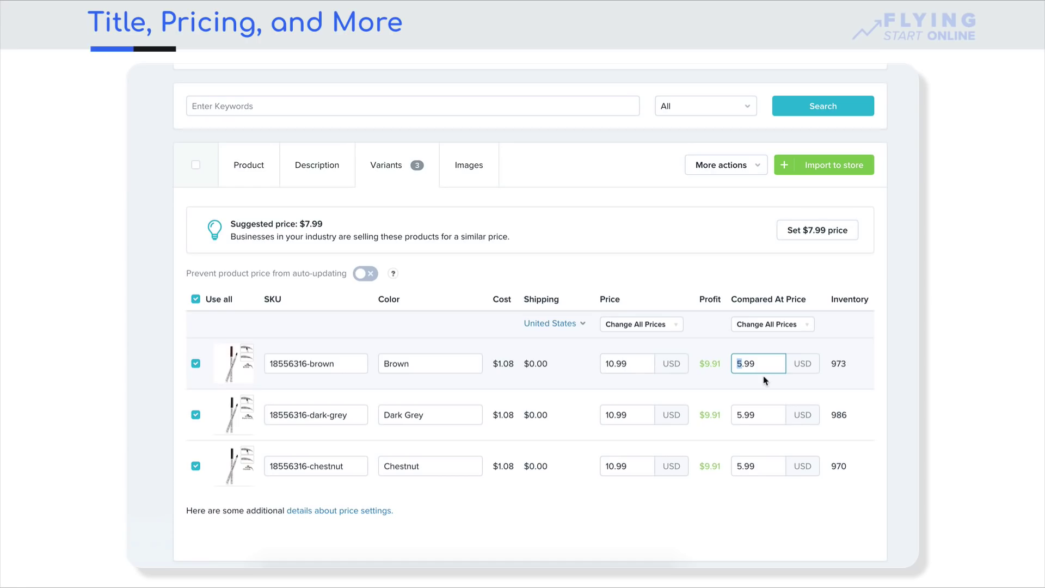
pyautogui.write('21')
pyautogui.doubleClick(740, 415)
pyautogui.write('21')
pyautogui.doubleClick(740, 467)
pyautogui.write('21')
pyautogui.click(730, 512)
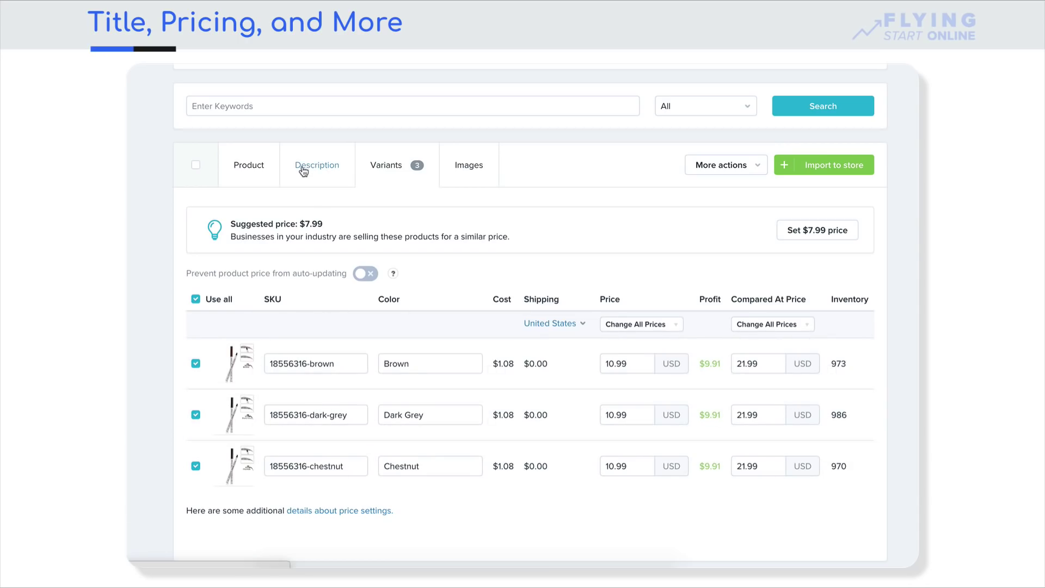
# Step: Enable the option that prevents the product price from auto-updating
pyautogui.moveTo(261, 272); pyautogui.dragTo(313, 272)
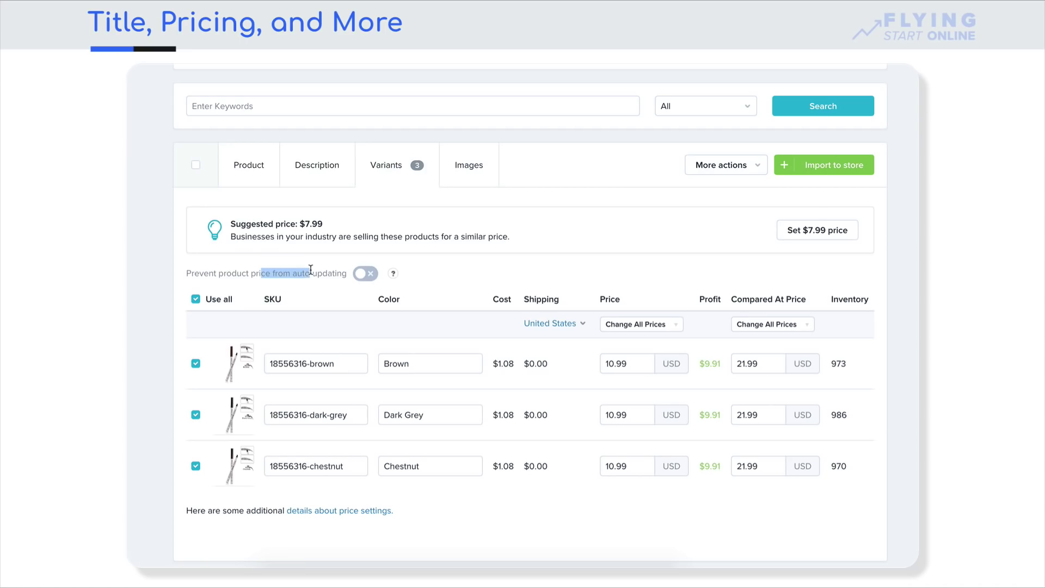
pyautogui.click(310, 271)
pyautogui.click(363, 273)
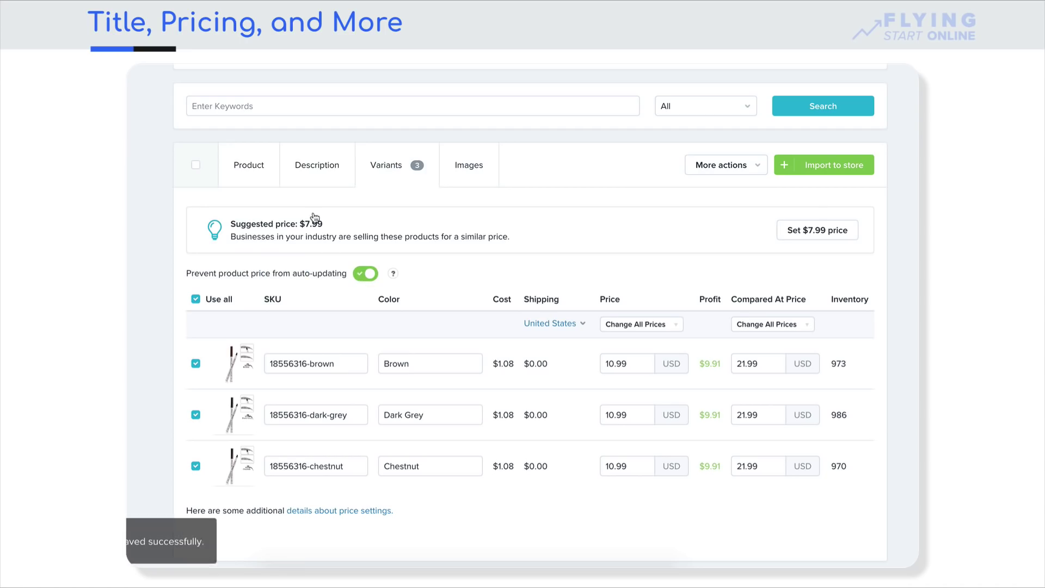
# Step: Open the product's general details and examine the keywords in its original AliExpress title
pyautogui.click(305, 168)
pyautogui.click(249, 267)
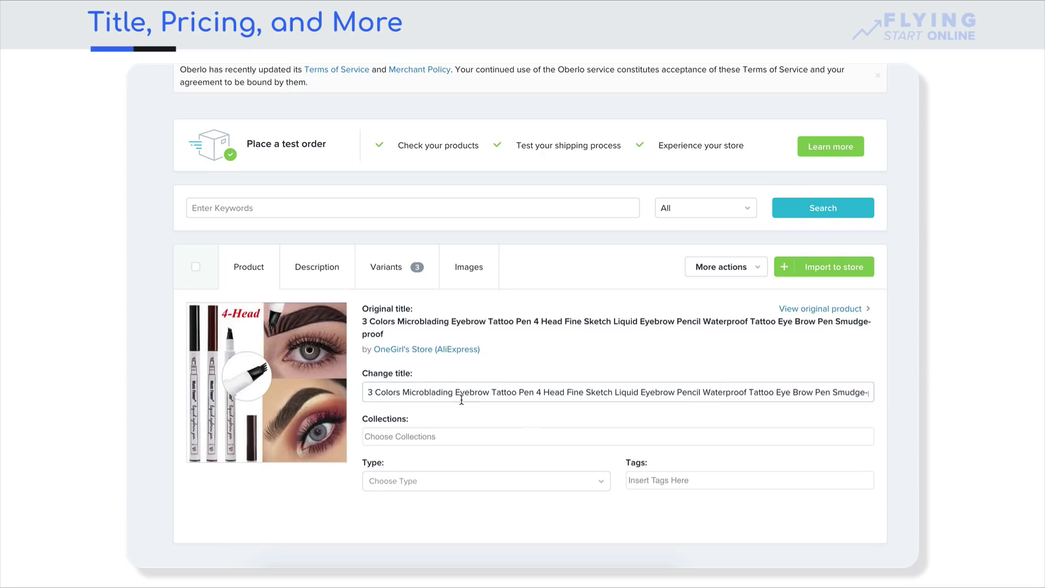
pyautogui.tripleClick(495, 392)
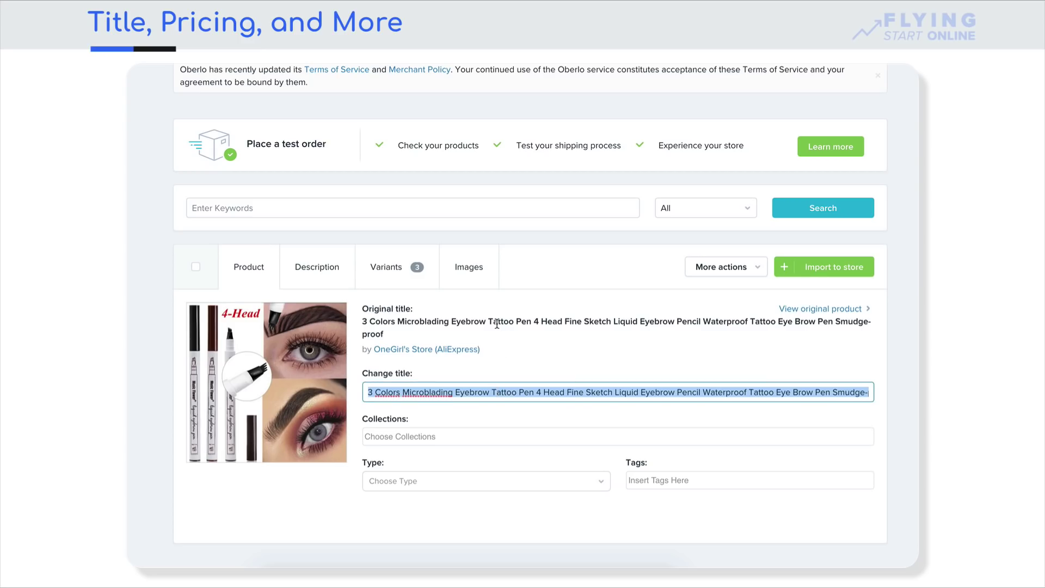
pyautogui.moveTo(399, 322); pyautogui.dragTo(750, 322)
pyautogui.click(467, 322)
pyautogui.click(657, 321)
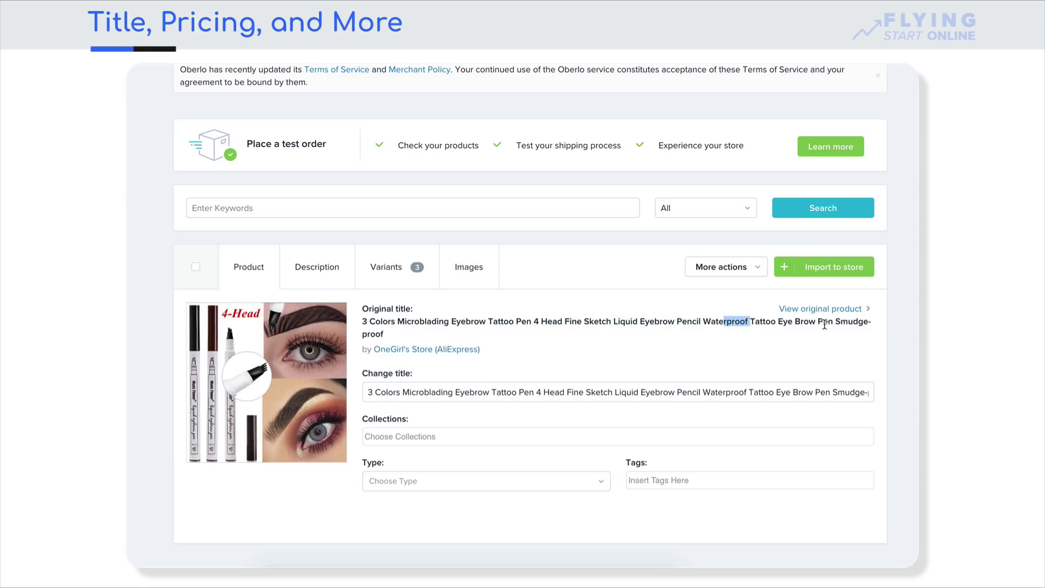
pyautogui.moveTo(828, 321); pyautogui.dragTo(793, 321)
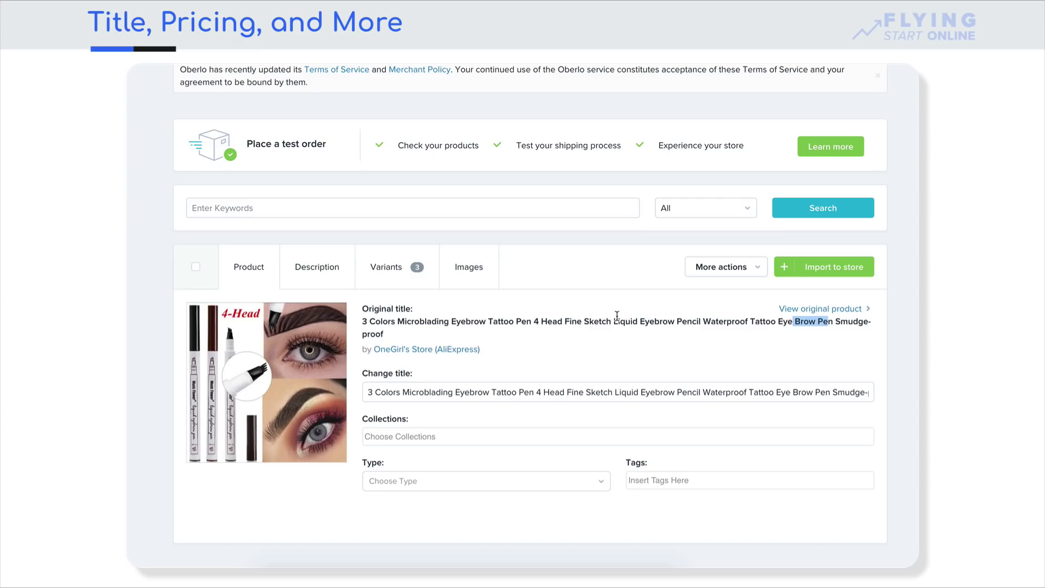
pyautogui.click(451, 338)
# Step: Shorten the product title to "Microblading Eyebrow Pen"
pyautogui.moveTo(401, 390); pyautogui.dragTo(367, 392)
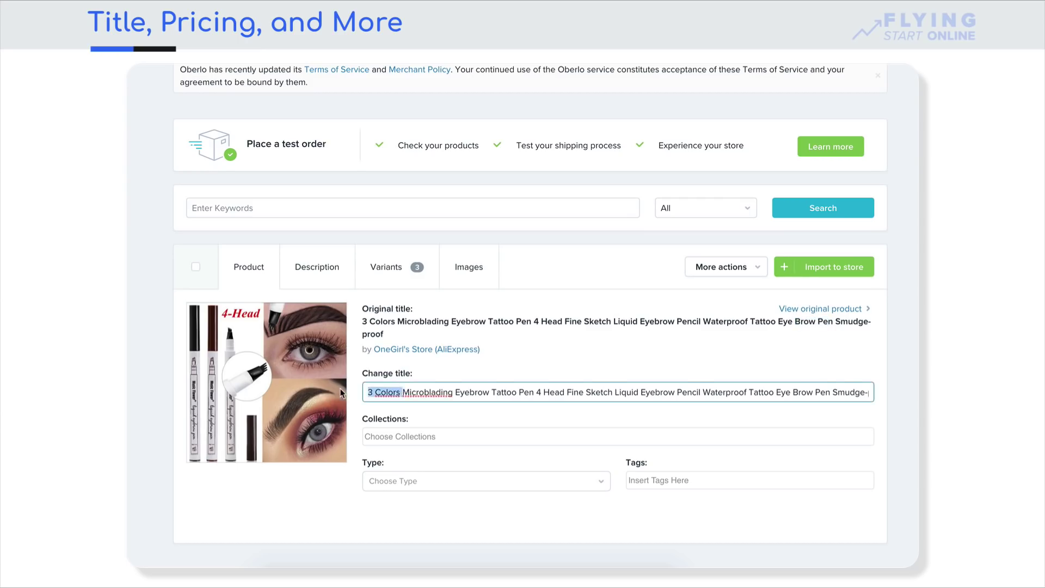
pyautogui.press('BackSpace')
pyautogui.moveTo(455, 392); pyautogui.dragTo(477, 418)
pyautogui.press('BackSpace')
pyautogui.press('BackSpace')
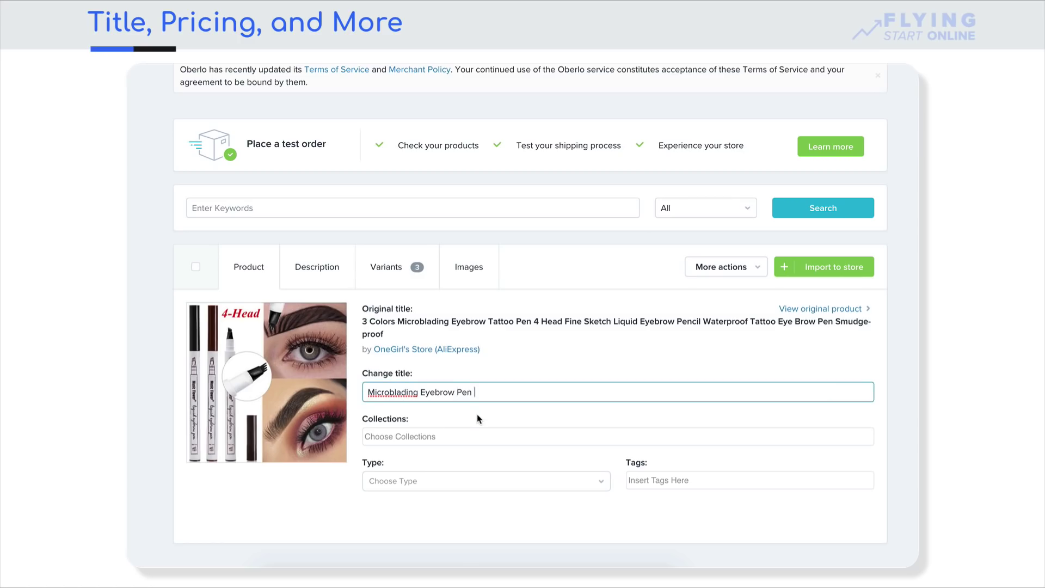
pyautogui.click(472, 416)
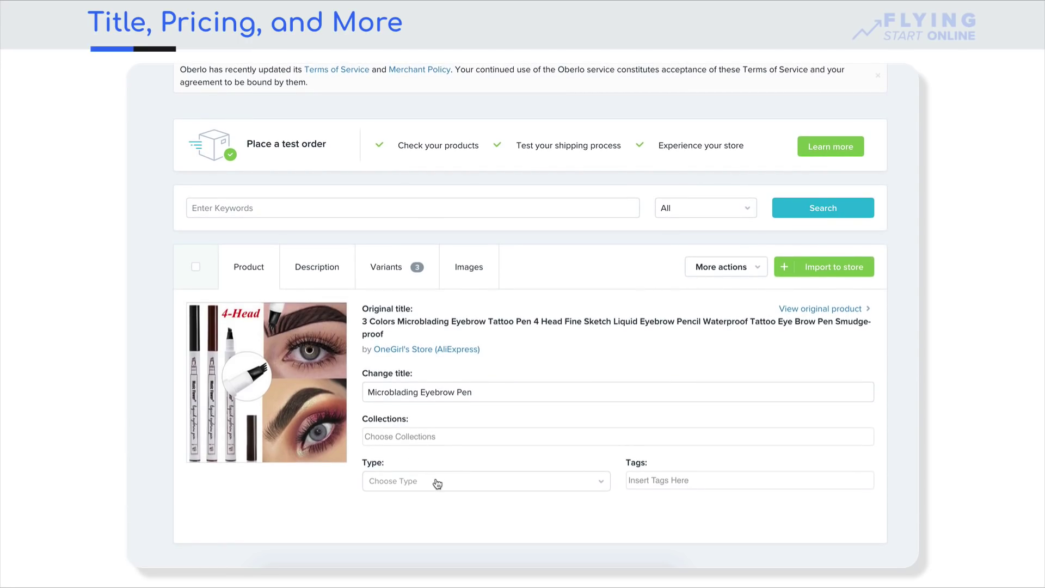
# Step: Add "Makeup Tools" as a new product type and assign it to the eyebrow pen
pyautogui.click(437, 484)
pyautogui.click(358, 485)
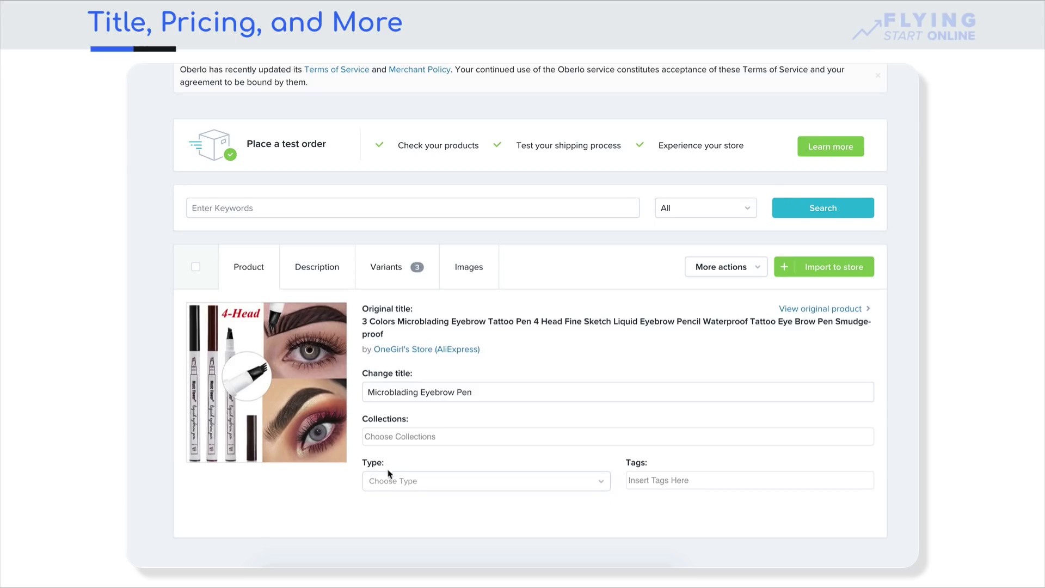
pyautogui.click(401, 481)
pyautogui.write('Makeup Tools')
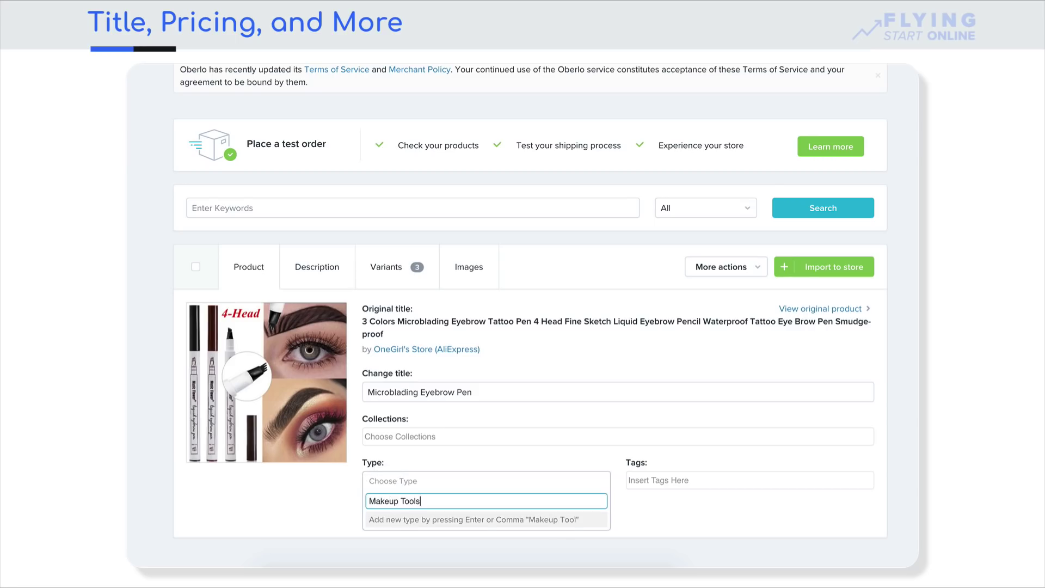
pyautogui.press('Return')
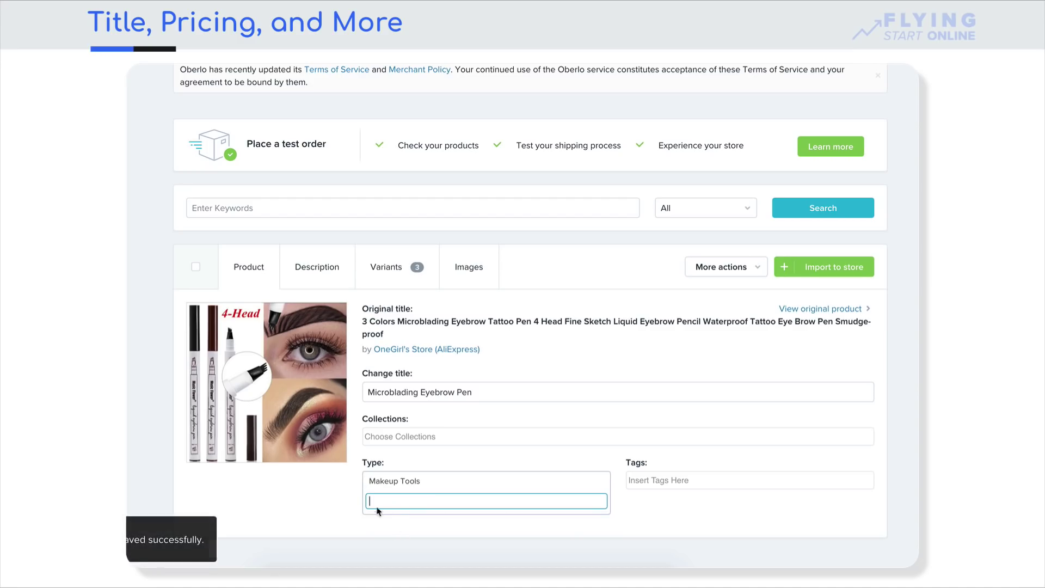
pyautogui.click(341, 513)
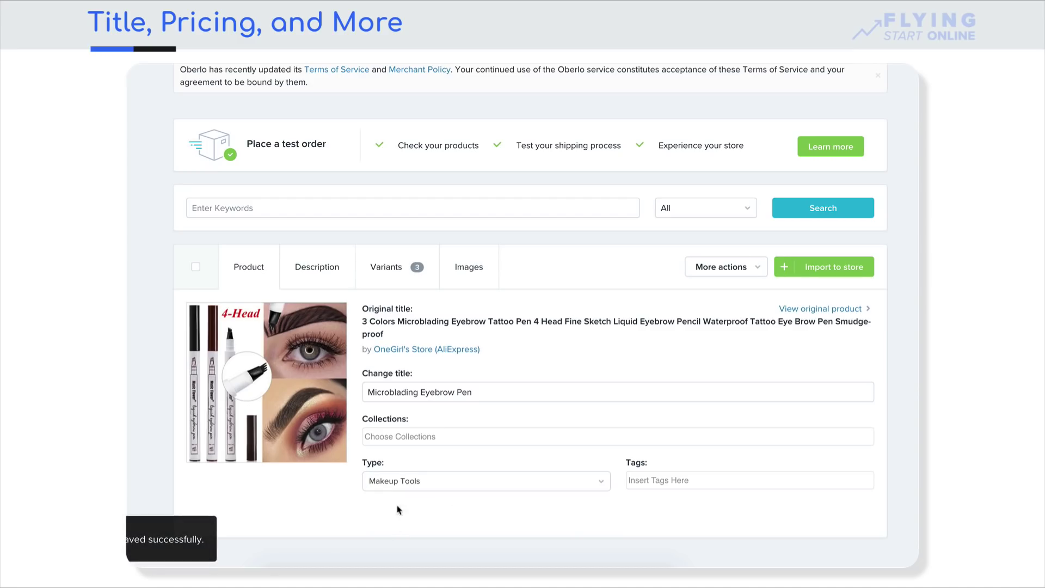
# Step: Add the tags "microblading", "eyebrow pen" and "micro blading" to the product
pyautogui.click(680, 480)
pyautogui.write('microbl')
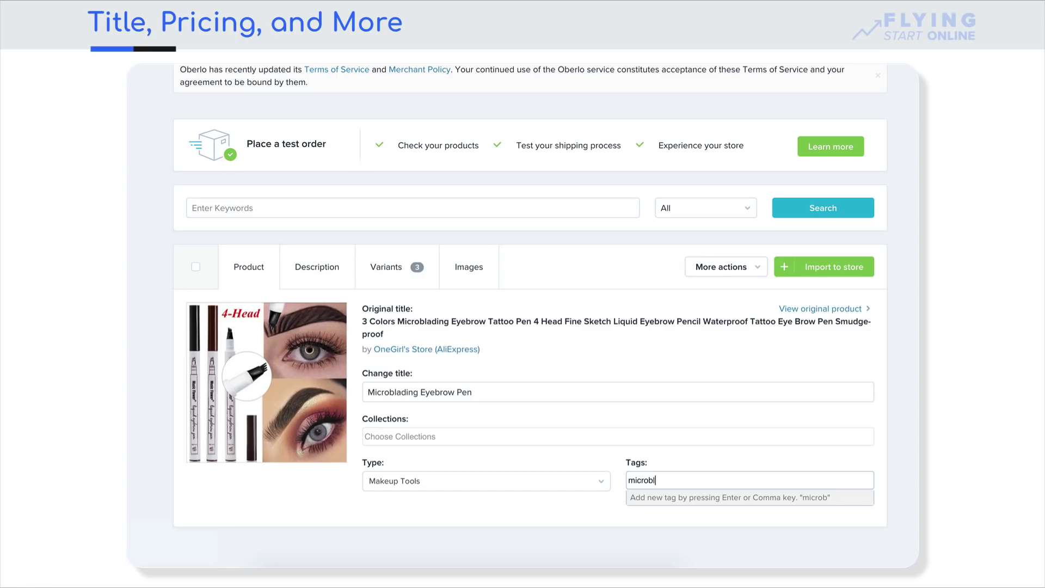
pyautogui.write('ading')
pyautogui.press('Return')
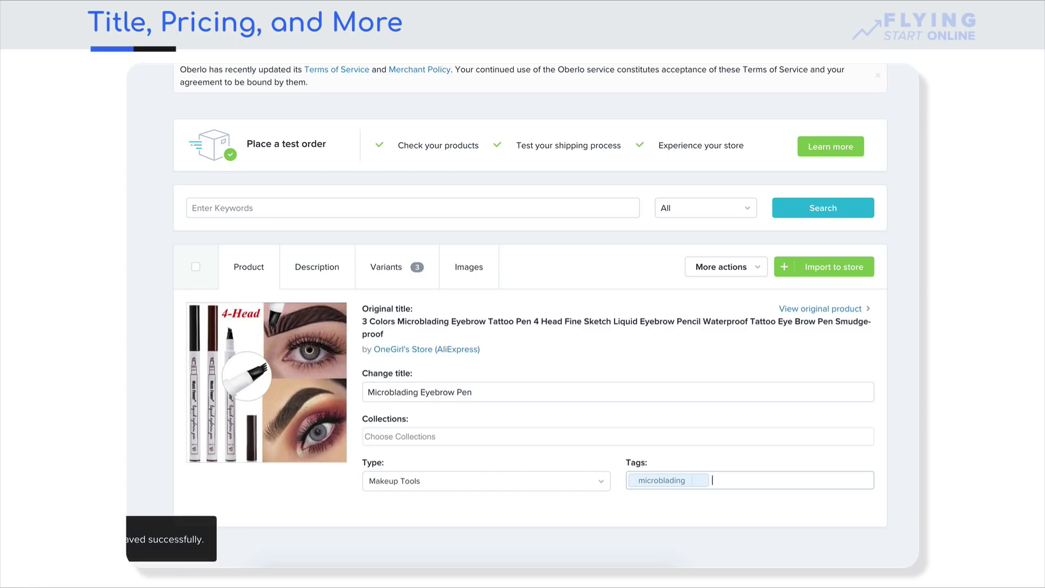
pyautogui.write('eyebro')
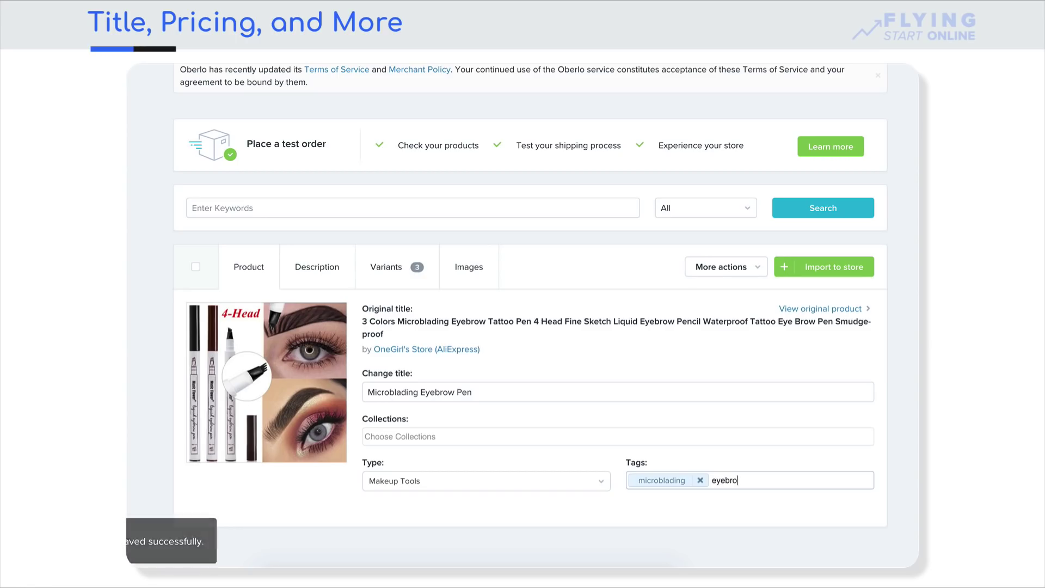
pyautogui.write('w pen')
pyautogui.press('Return')
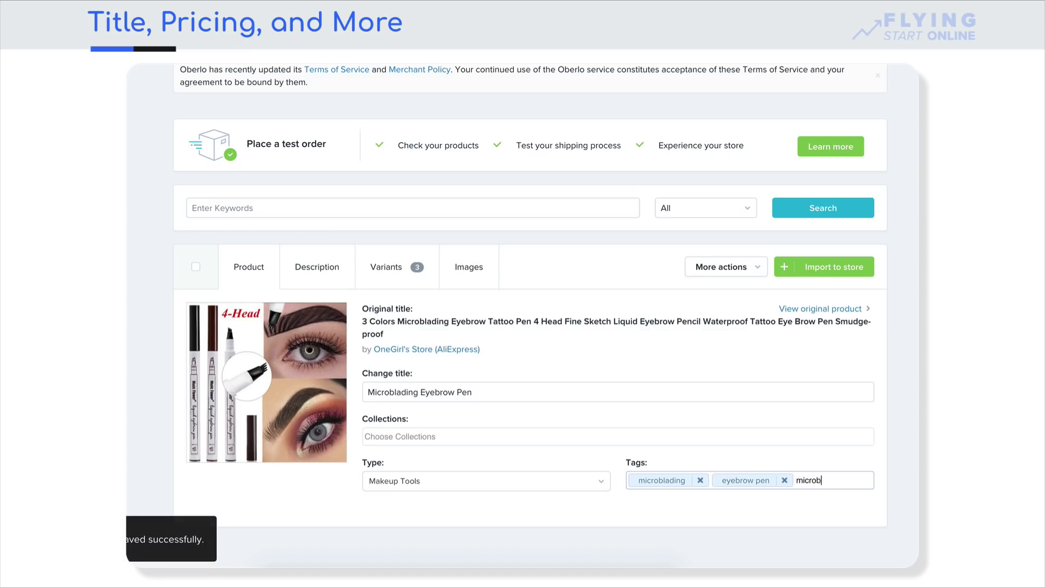
pyautogui.press('BackSpace')
pyautogui.press('BackSpace')
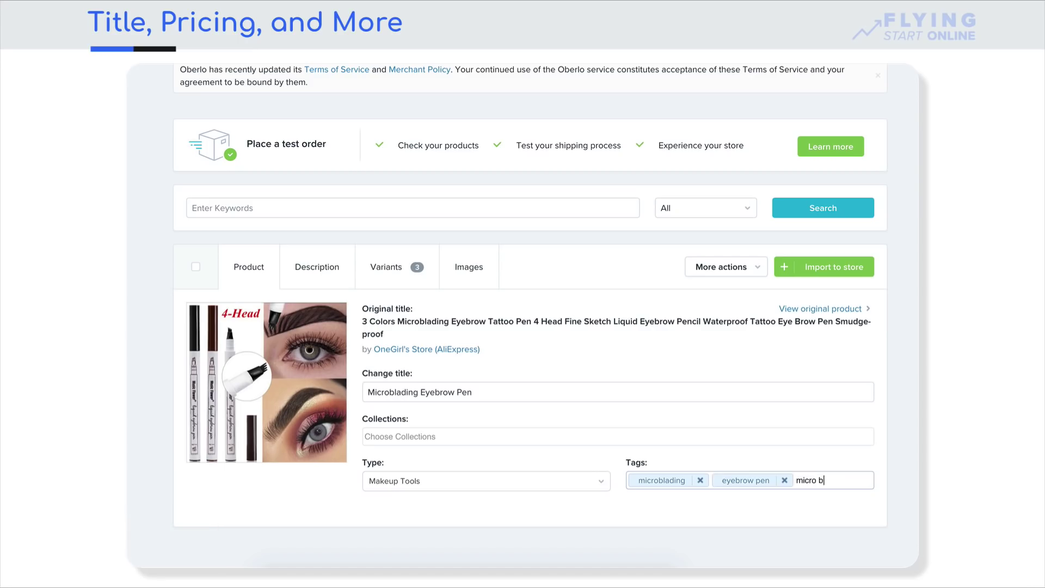
pyautogui.write('o blading')
pyautogui.press('Return')
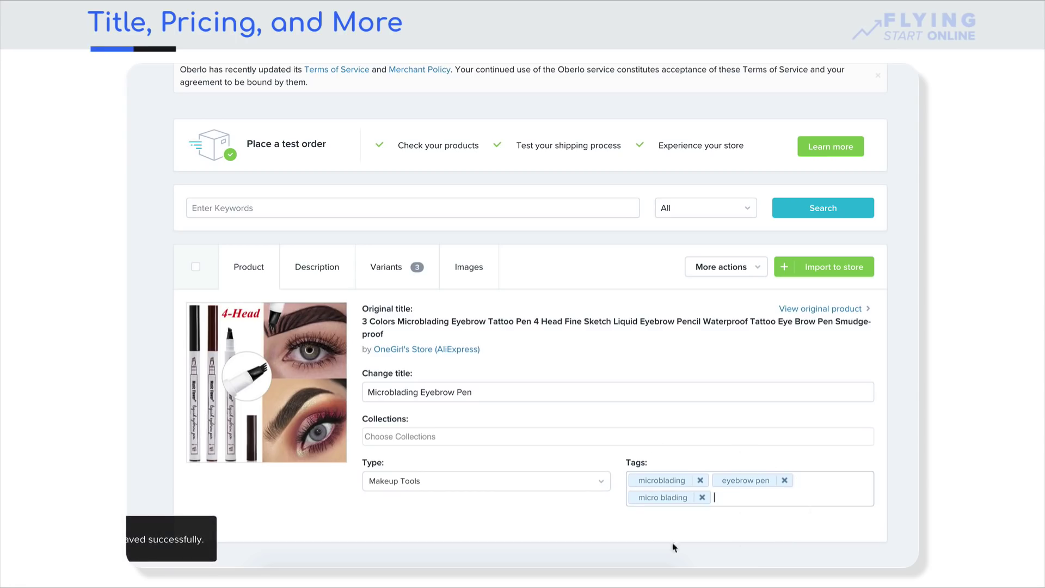
# Step: Import the Microblading Eyebrow Pen to the store and open the product for editing in Shopify
pyautogui.click(750, 266)
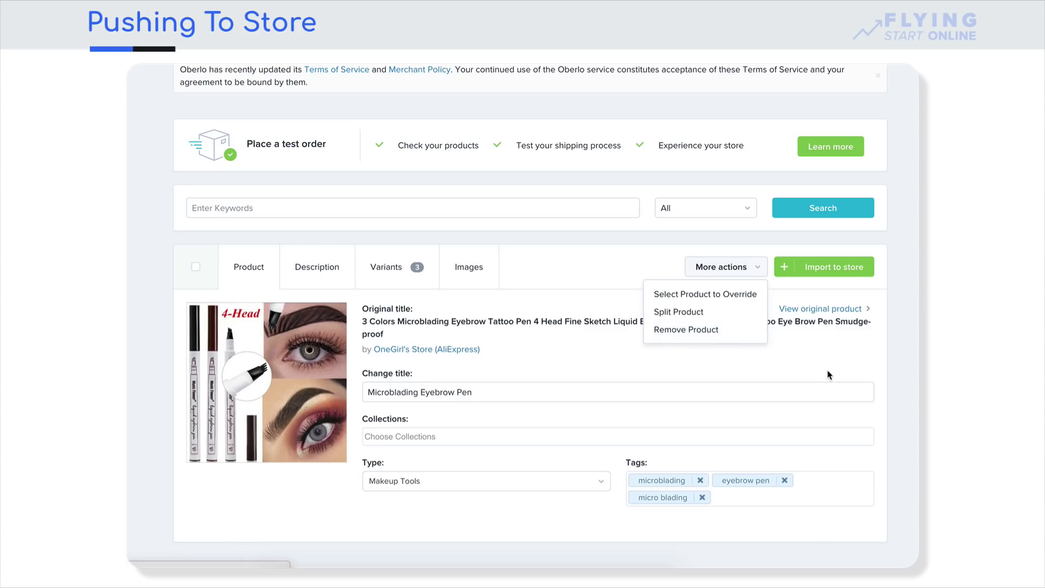
pyautogui.click(843, 354)
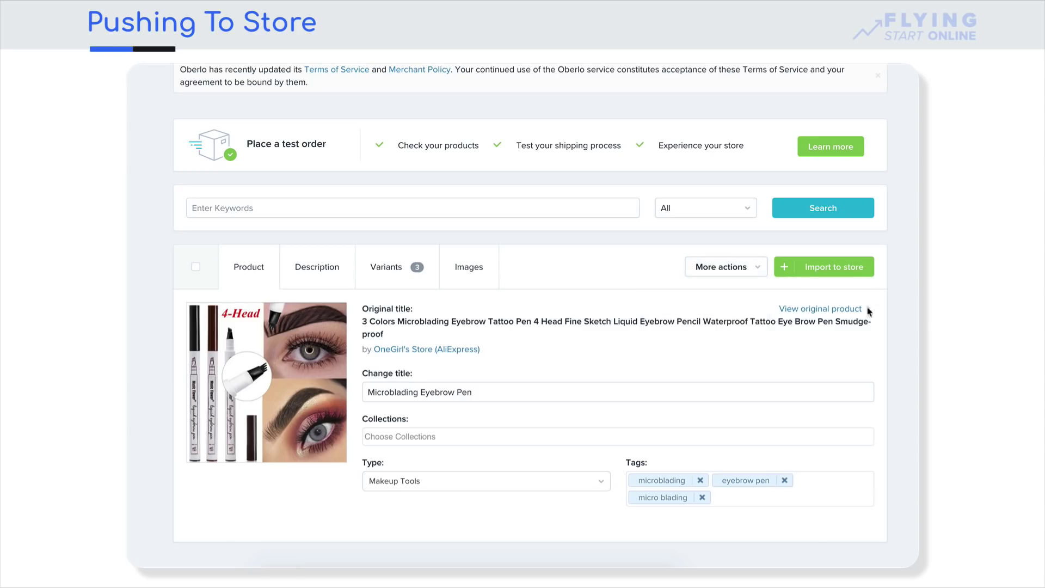
pyautogui.click(850, 272)
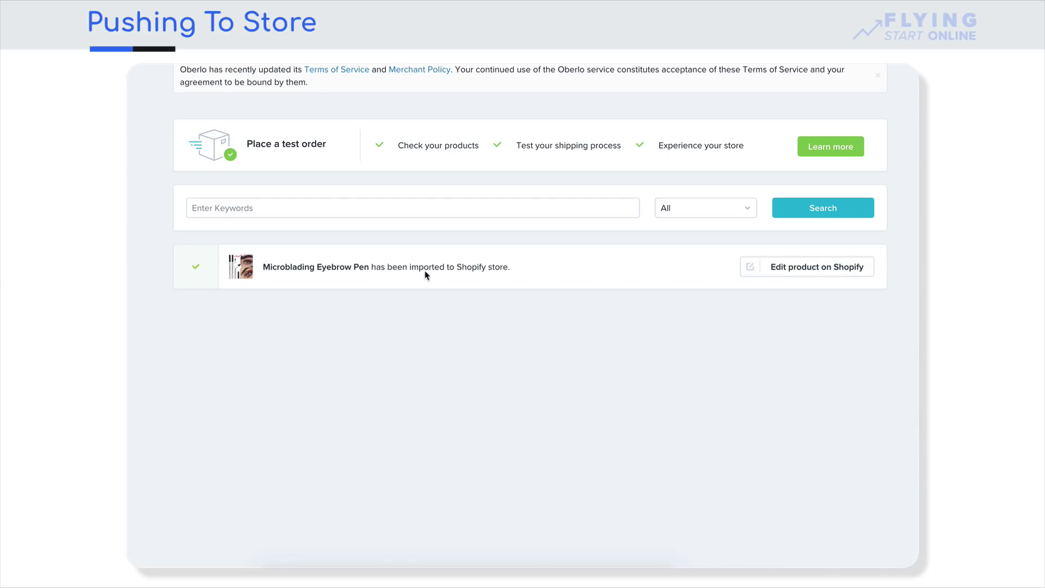
pyautogui.click(801, 272)
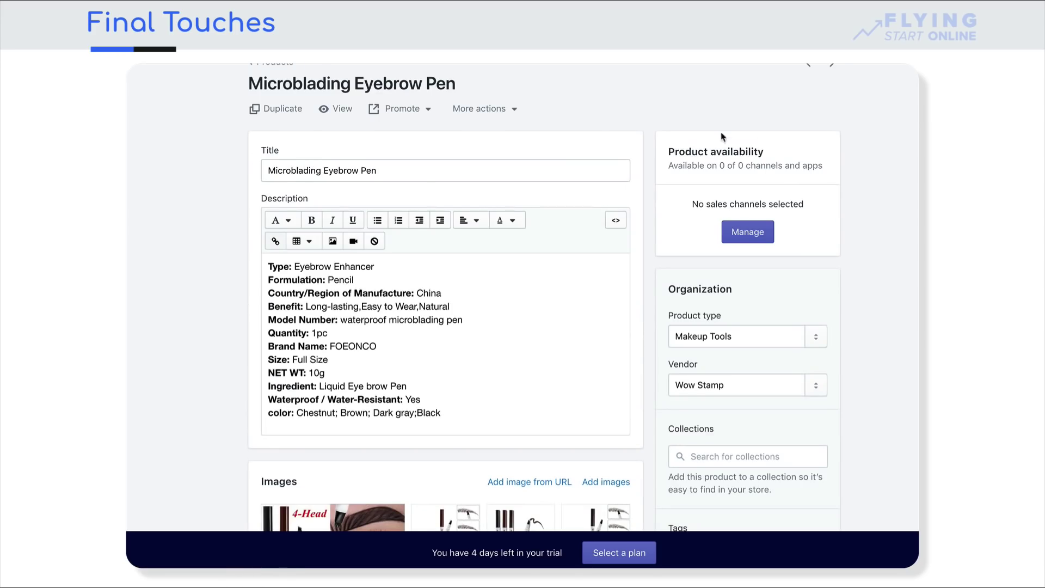
# Step: Review the product's availability, title and description on its Shopify product page
pyautogui.moveTo(799, 235); pyautogui.dragTo(668, 149)
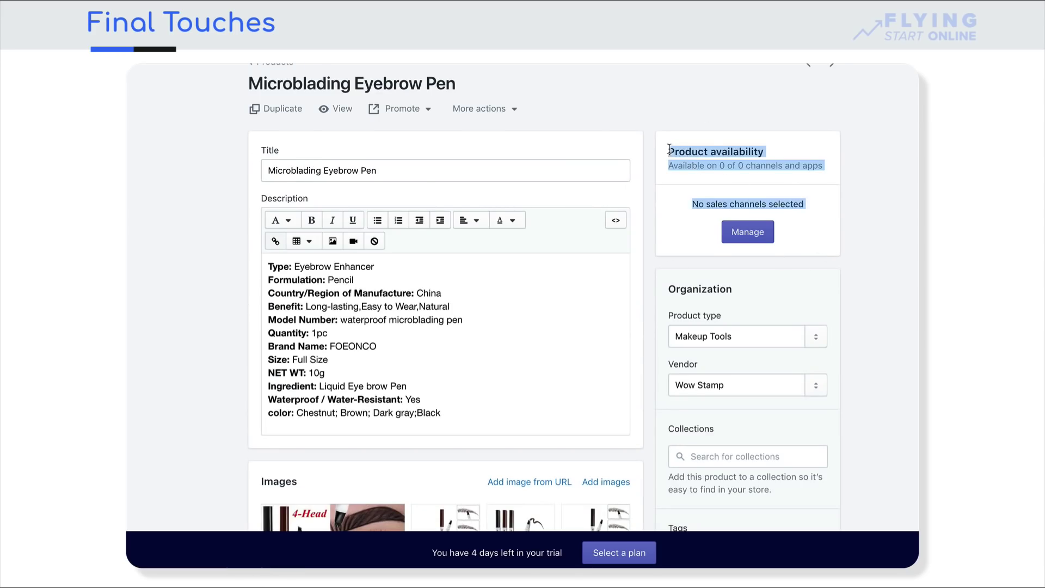
pyautogui.click(669, 148)
pyautogui.tripleClick(385, 168)
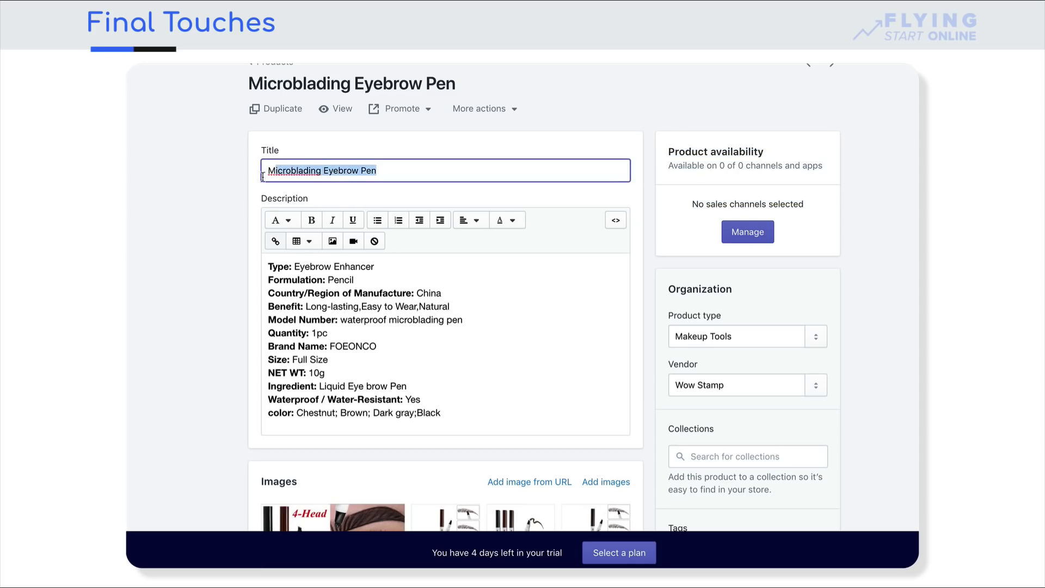
pyautogui.scroll(-2, 217, 211)
pyautogui.moveTo(388, 289); pyautogui.dragTo(255, 211)
pyautogui.click(254, 211)
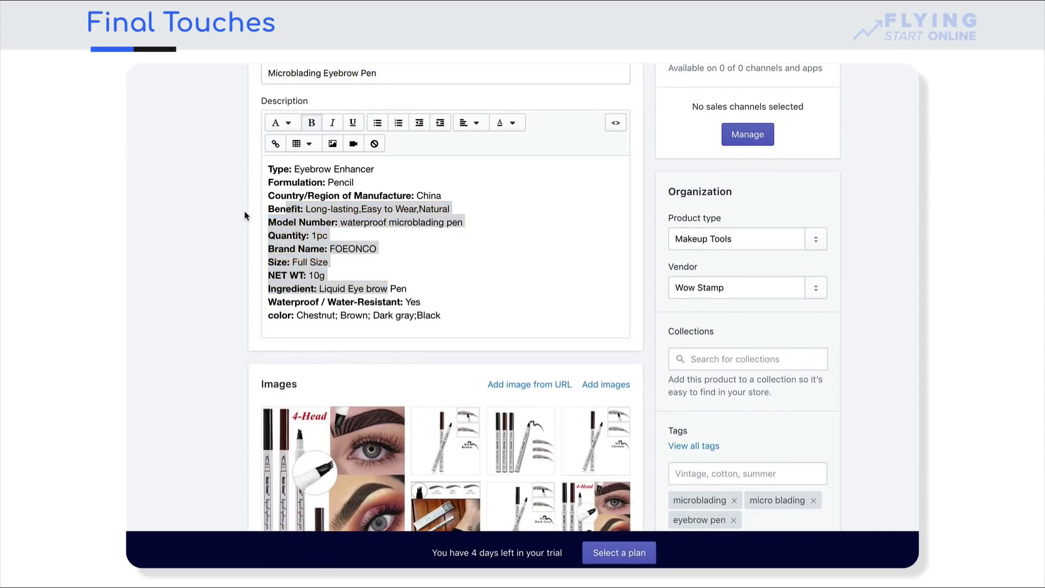
# Step: Look through the product's images, variants and search engine listing preview on its Shopify page
pyautogui.scroll(-6, 255, 210)
pyautogui.scroll(-2, 393, 252)
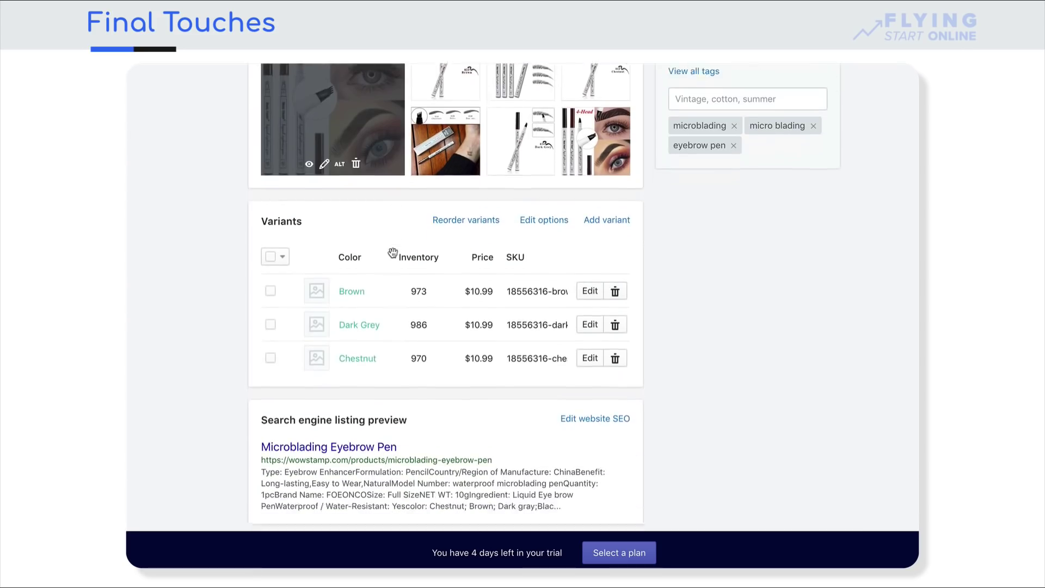
pyautogui.scroll(-1, 667, 350)
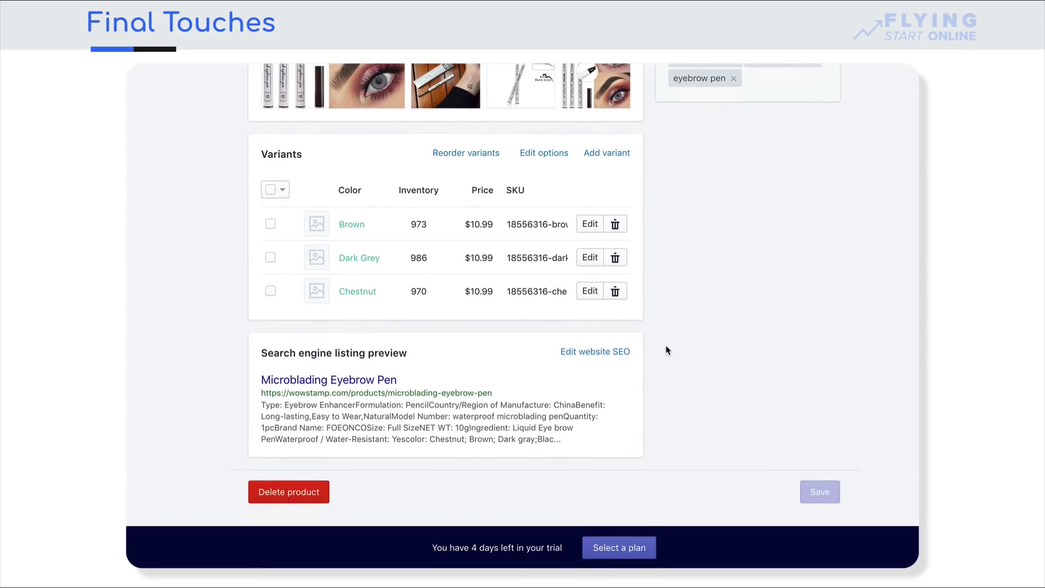
pyautogui.scroll(8, 668, 349)
pyautogui.scroll(1, 667, 349)
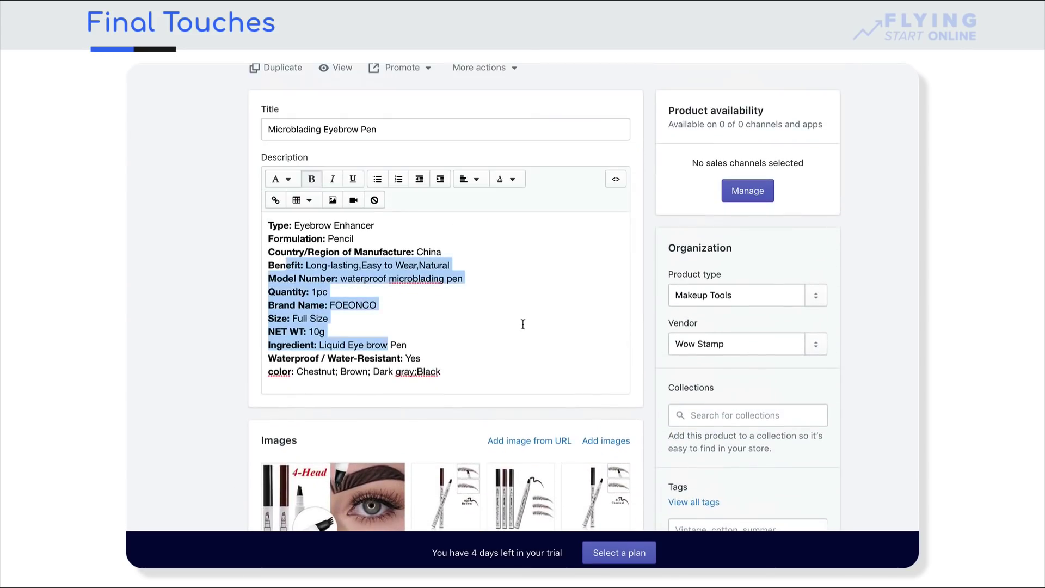
# Step: Review the full description text and the sales channels offered in the product availability settings
pyautogui.click(472, 330)
pyautogui.moveTo(441, 371); pyautogui.dragTo(227, 242)
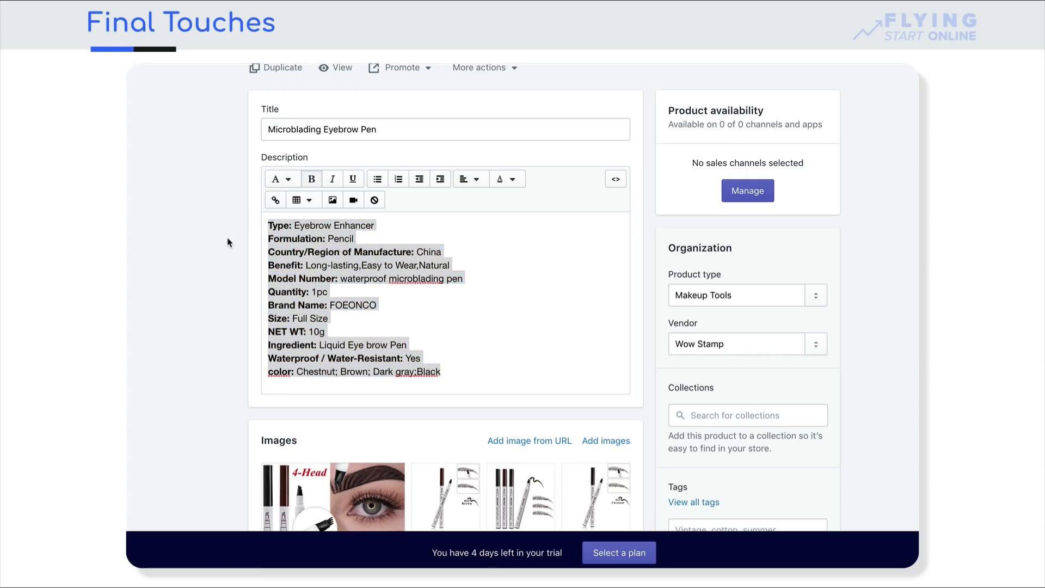
pyautogui.click(338, 269)
pyautogui.click(421, 364)
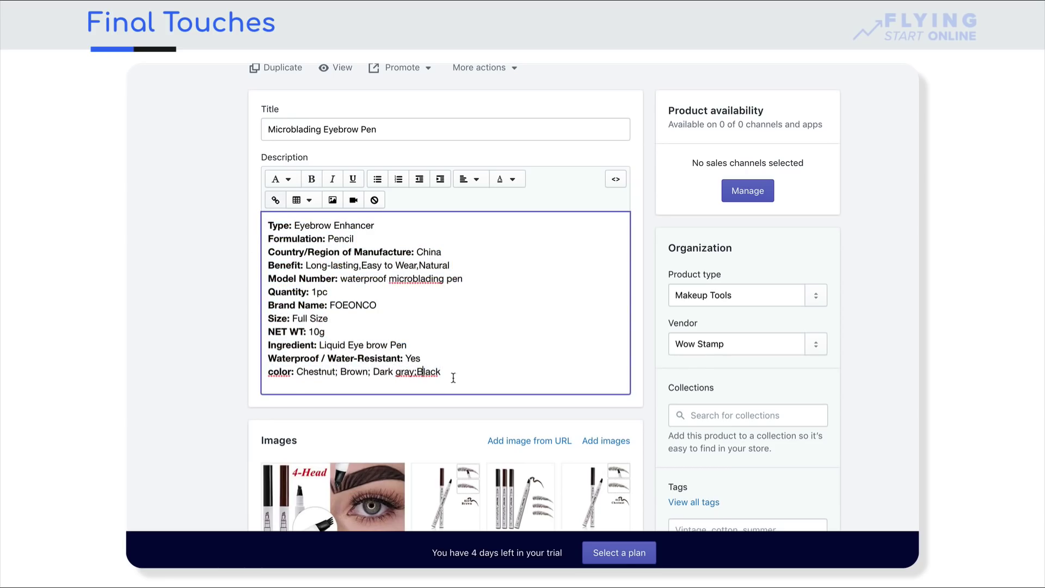
pyautogui.scroll(-2, 214, 310)
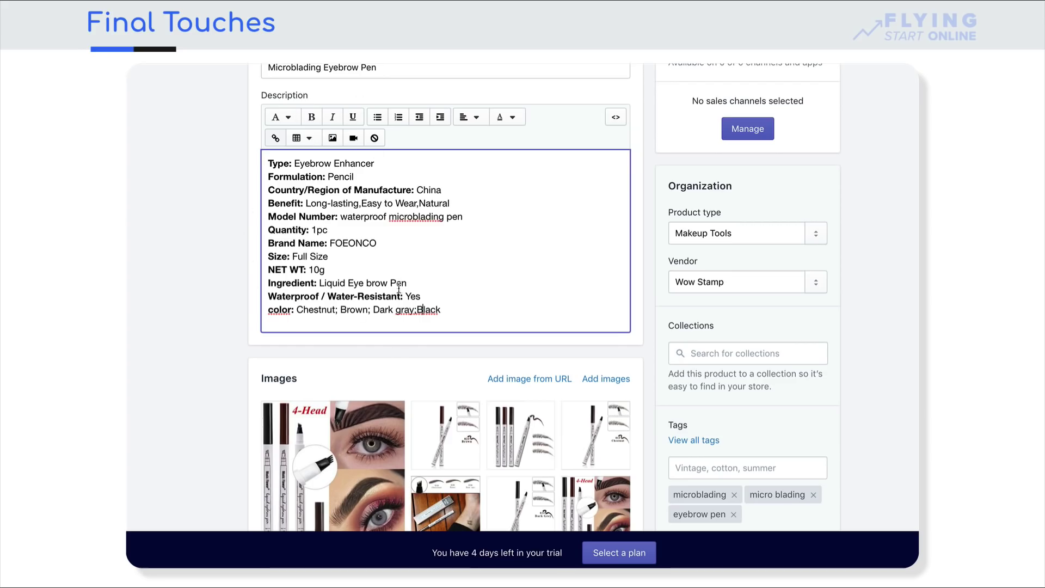
pyautogui.scroll(1, 447, 294)
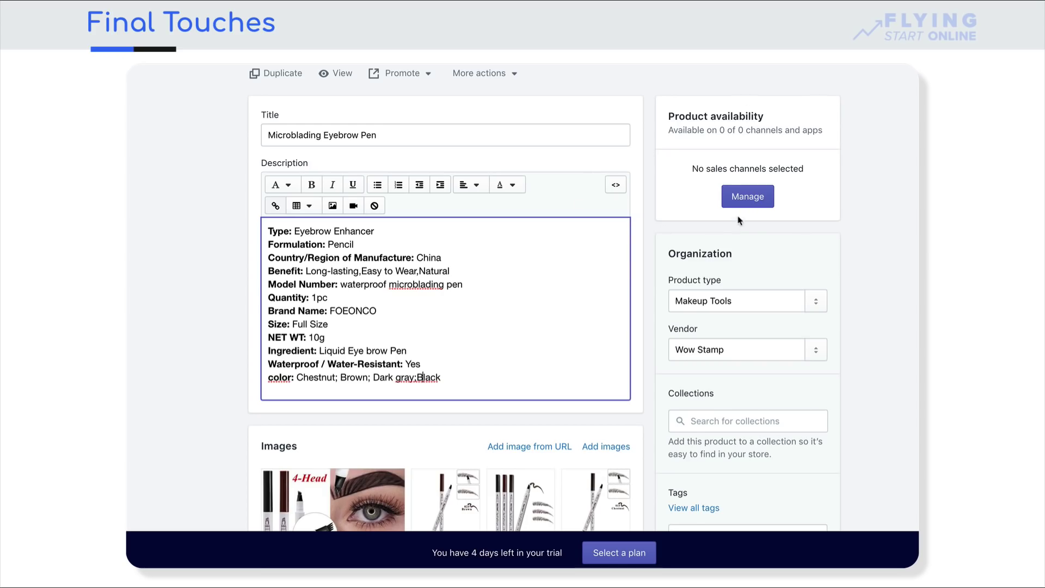
pyautogui.click(745, 202)
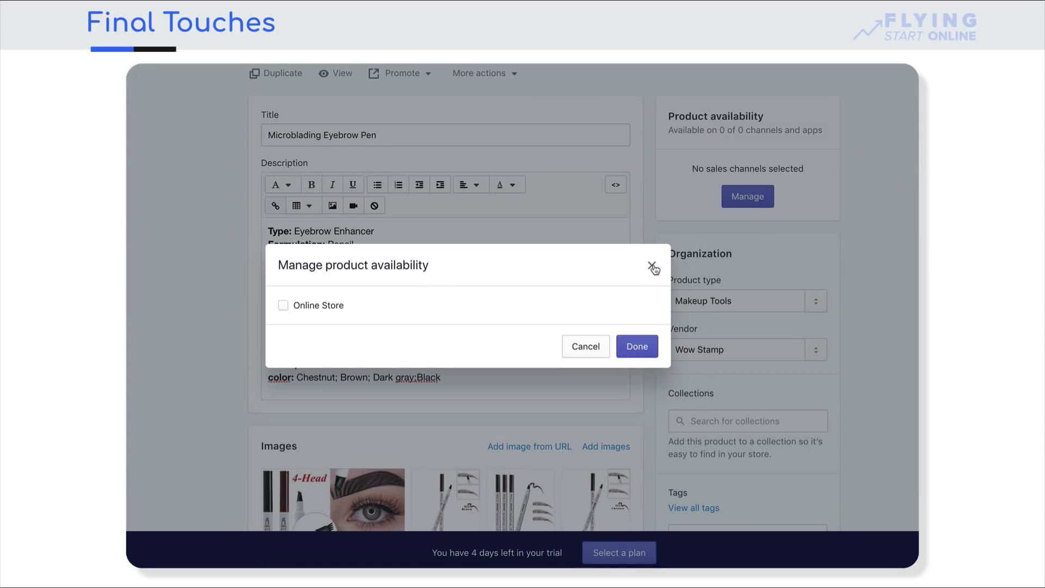
pyautogui.click(656, 265)
# Step: Assign the single-pen image labelled Brown to the Brown variant and save it
pyautogui.scroll(-5, 653, 240)
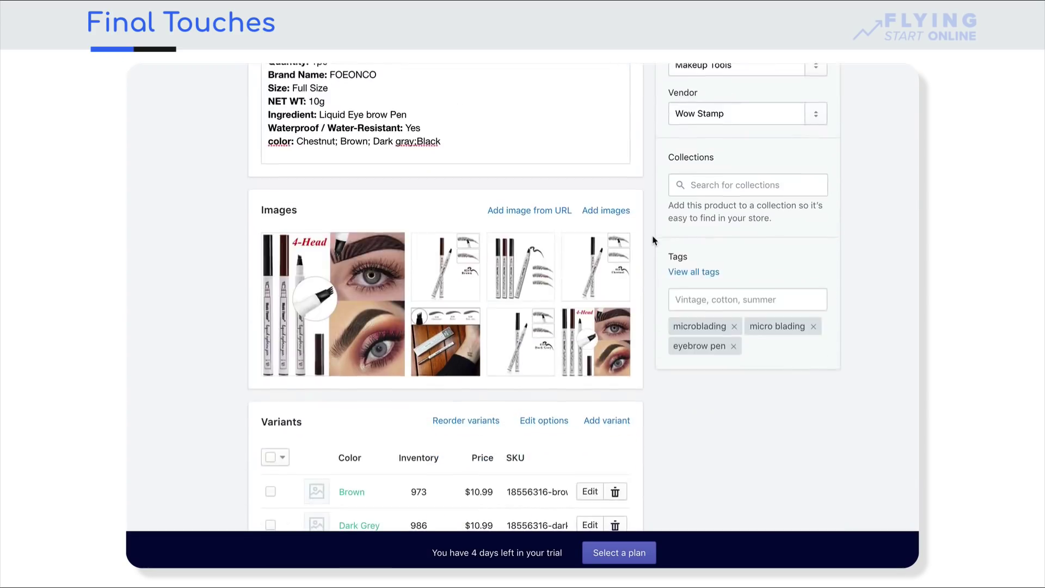
pyautogui.scroll(-2, 240, 431)
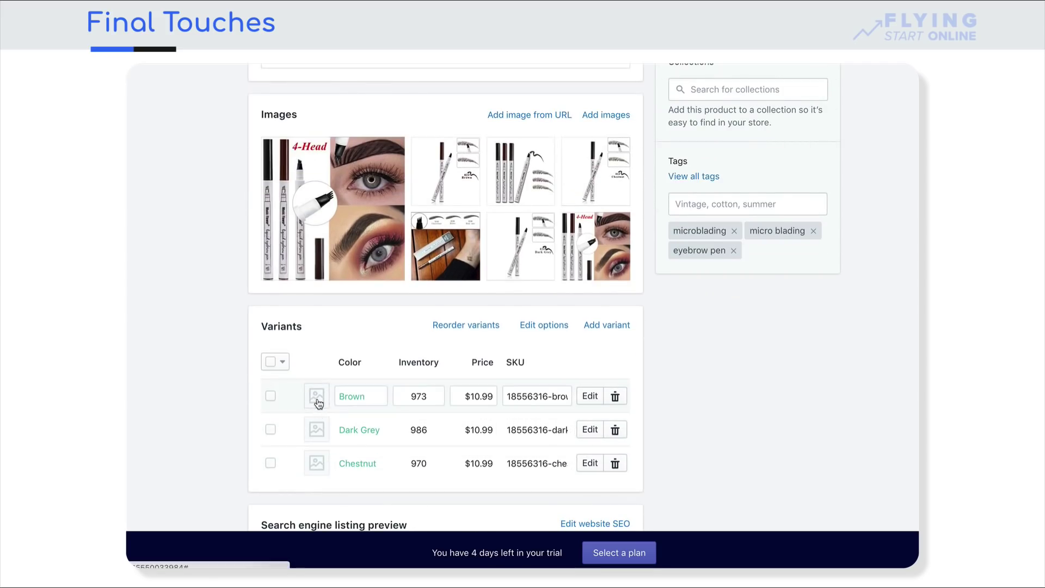
pyautogui.click(318, 398)
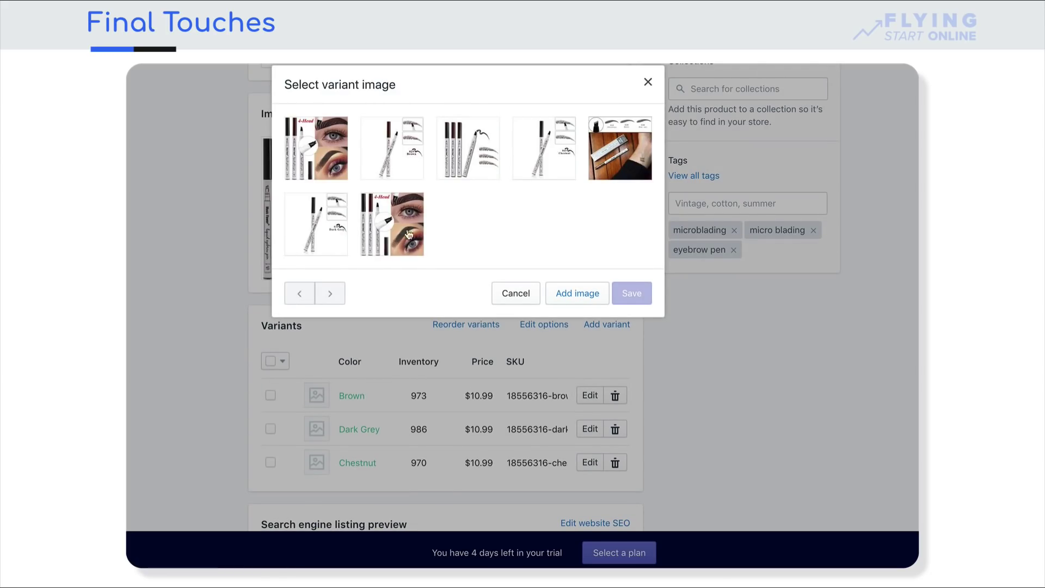
pyautogui.click(402, 174)
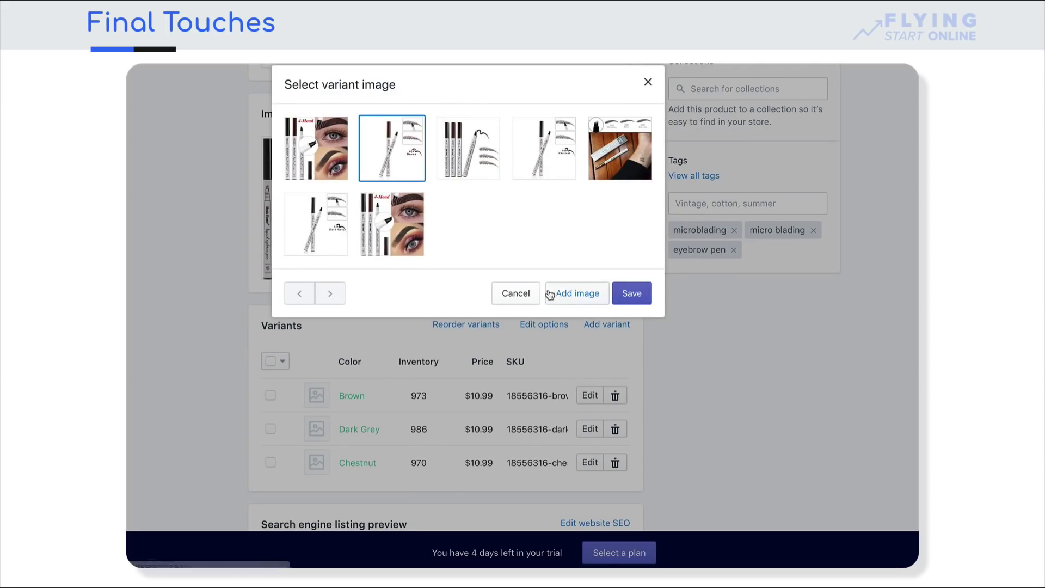
pyautogui.click(624, 295)
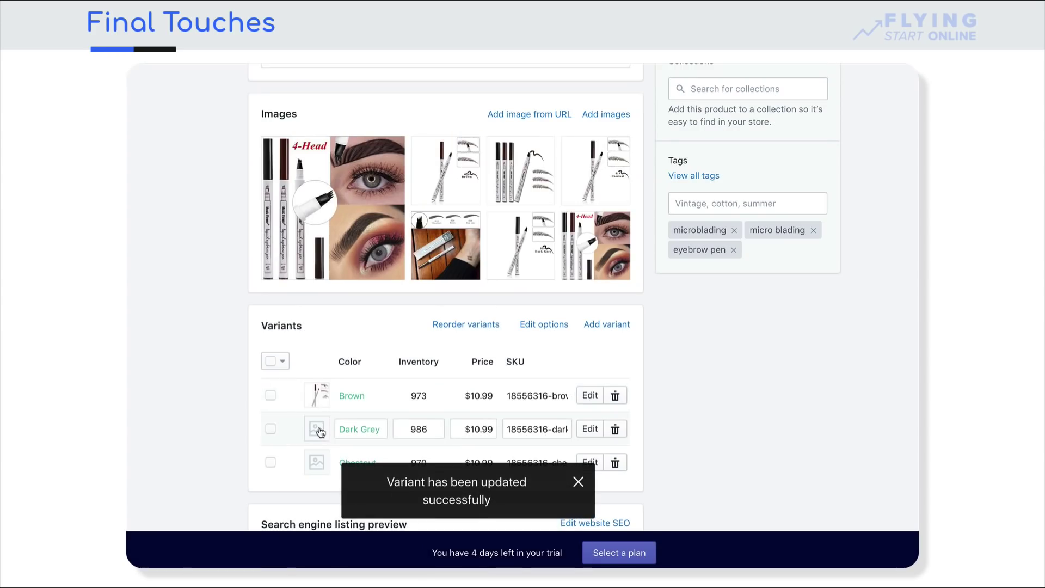
# Step: Assign the matching single-pen images to the Dark Grey and Chestnut variants, saving each
pyautogui.click(318, 430)
pyautogui.click(314, 220)
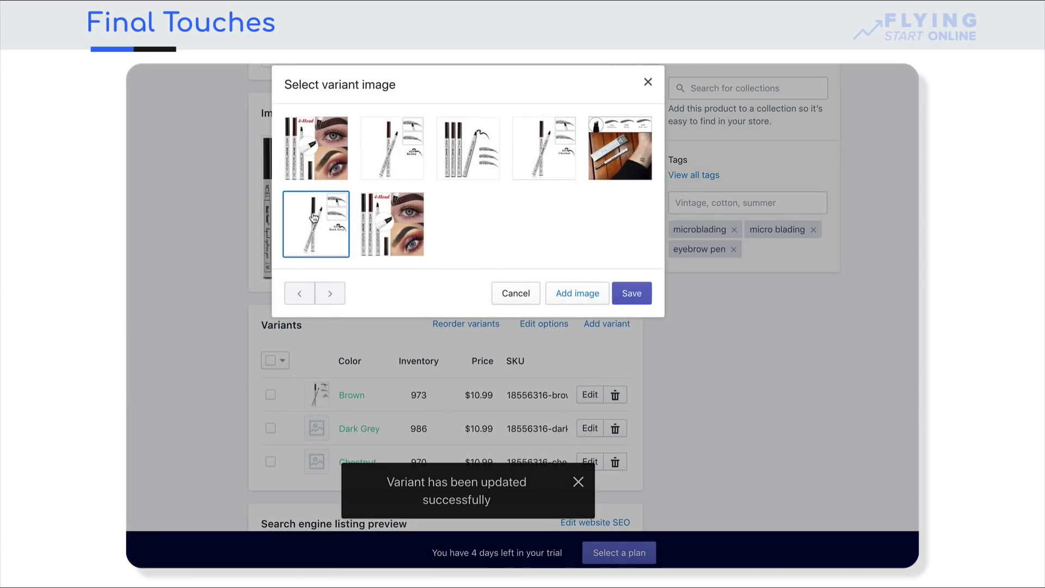
pyautogui.click(631, 292)
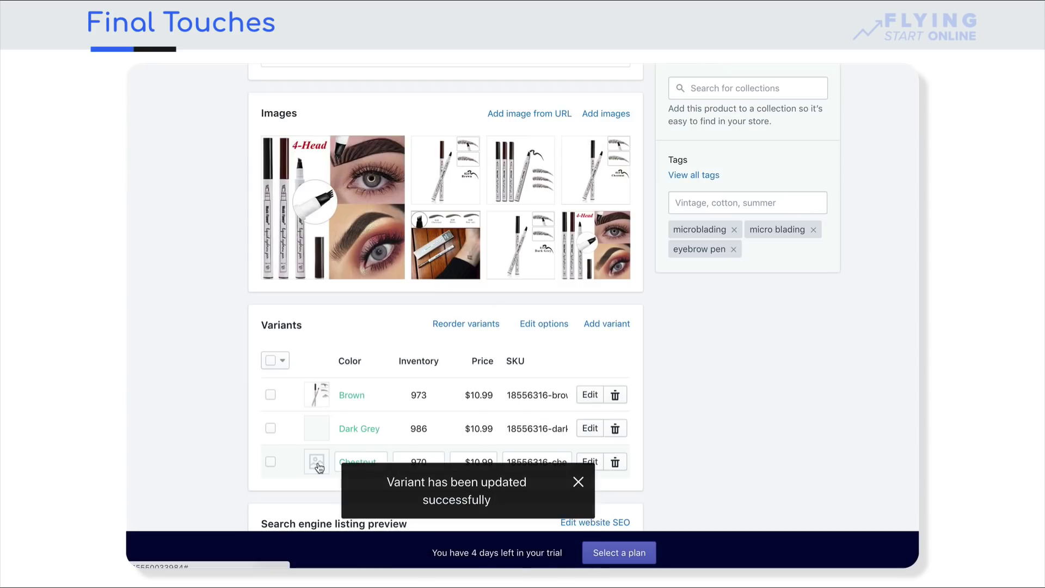
pyautogui.click(316, 462)
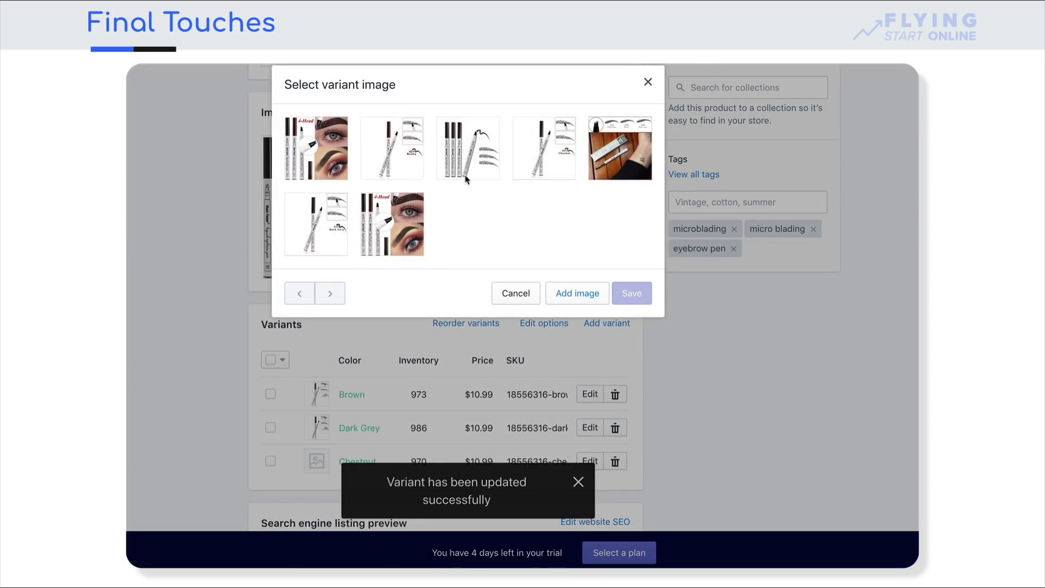
pyautogui.click(529, 158)
pyautogui.click(631, 295)
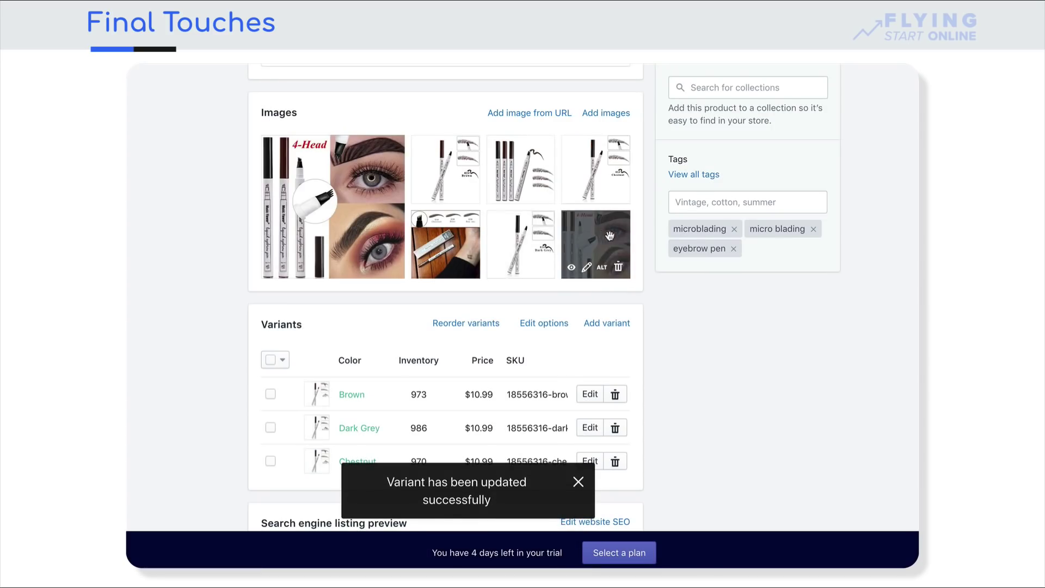
# Step: Delete the duplicate 4-Head product image and move the three-pen and wrist photos toward the front of the gallery
pyautogui.click(620, 276)
pyautogui.click(628, 179)
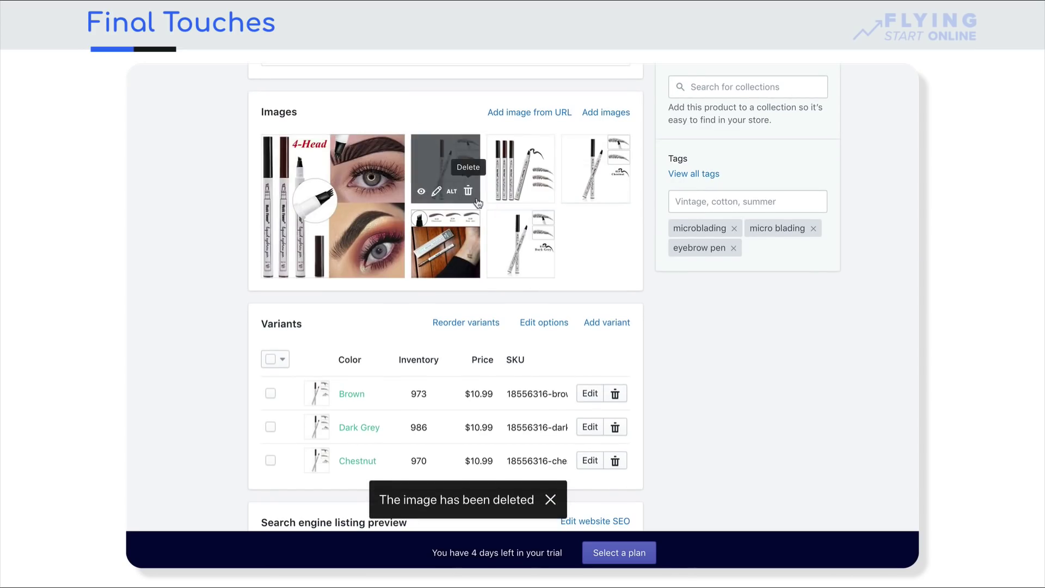
pyautogui.moveTo(530, 174); pyautogui.dragTo(461, 176)
pyautogui.moveTo(456, 239); pyautogui.dragTo(495, 177)
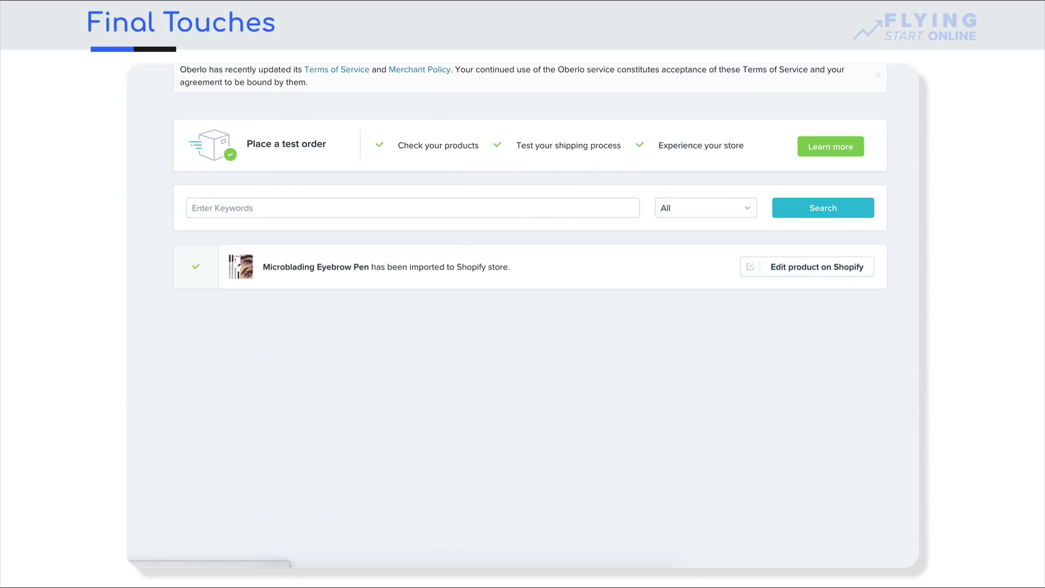
# Step: Open the eyebrow pen's original AliExpress page from Oberlo and find the three-pen shade chart among the description images
pyautogui.click(210, 240)
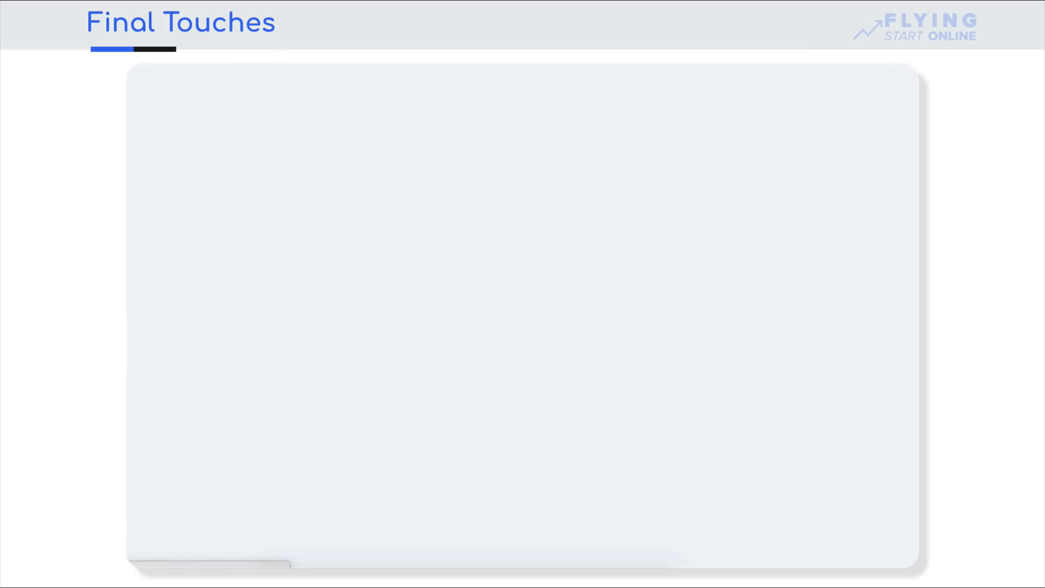
pyautogui.click(314, 201)
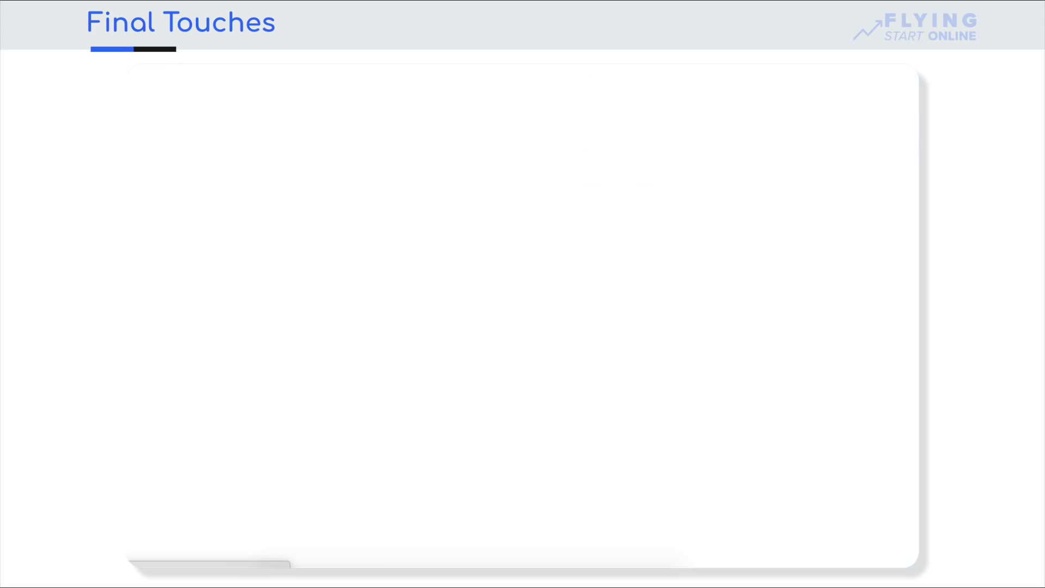
pyautogui.scroll(-10, 439, 335)
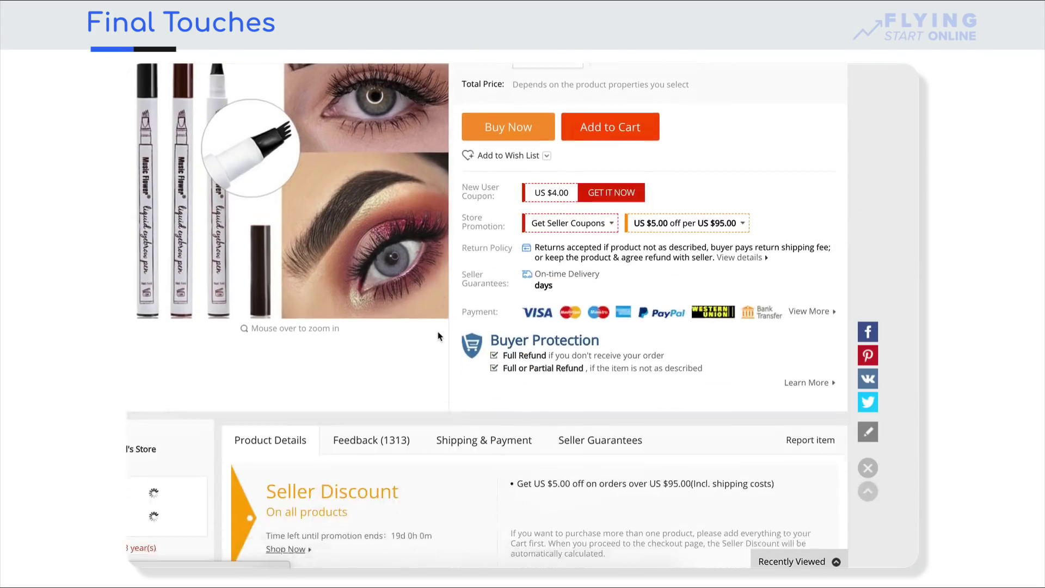
pyautogui.scroll(-10, 438, 335)
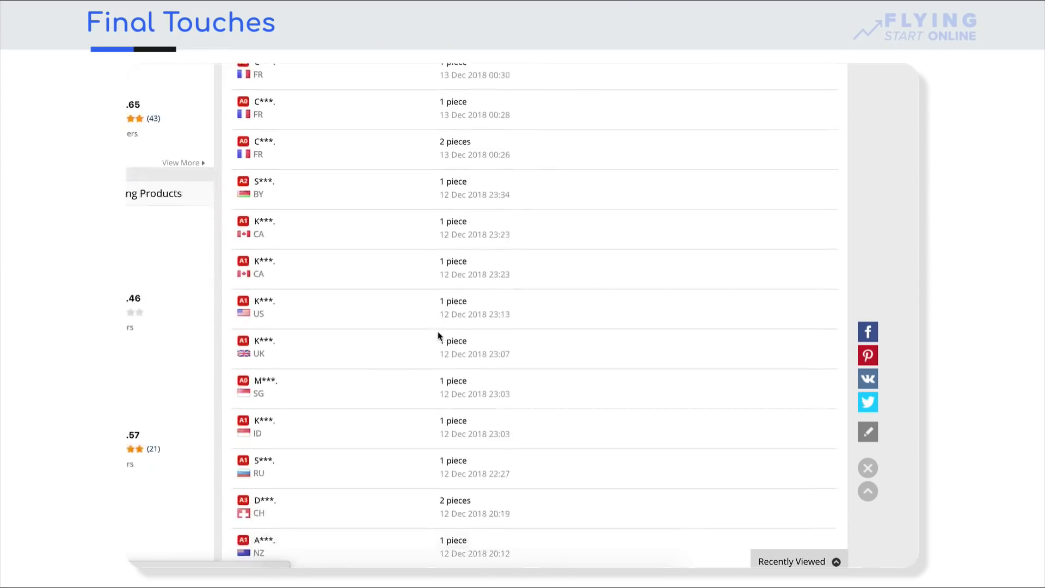
pyautogui.scroll(-10, 438, 334)
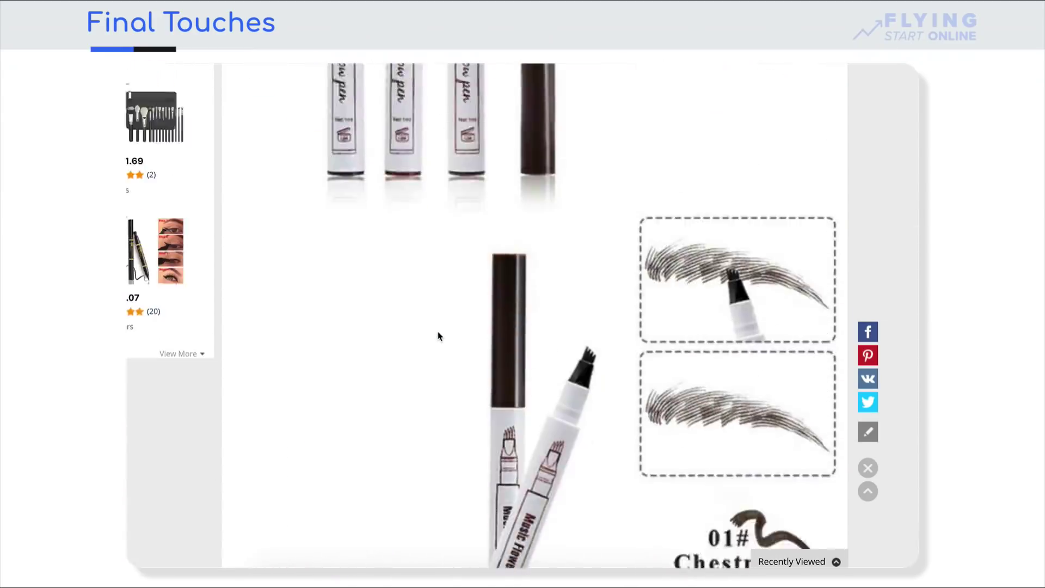
pyautogui.scroll(2, 439, 335)
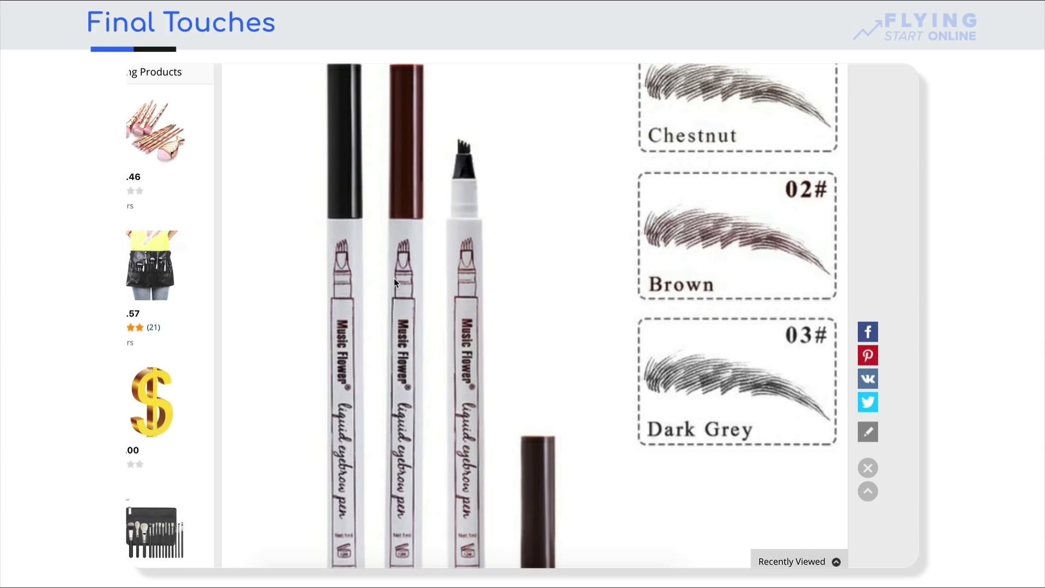
# Step: Try to save the three-pen shade chart image from the AliExpress page and open the file
pyautogui.rightClick(396, 279)
pyautogui.click(410, 295)
pyautogui.press('Return')
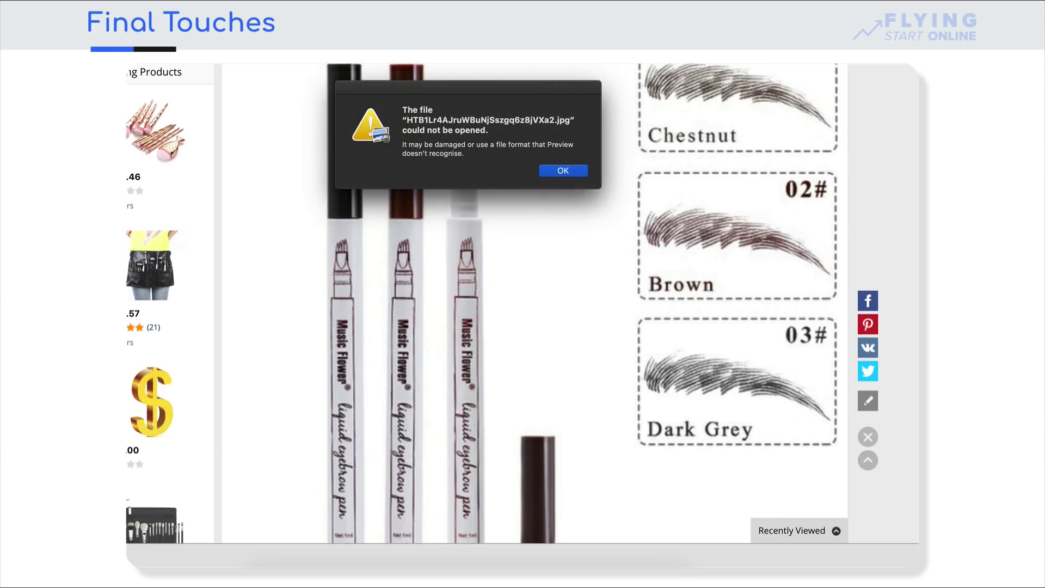
pyautogui.click(554, 174)
# Step: Capture a screenshot of the three-pen image with its Chestnut, Brown and Dark Grey shade samples
pyautogui.scroll(-2, 490, 240)
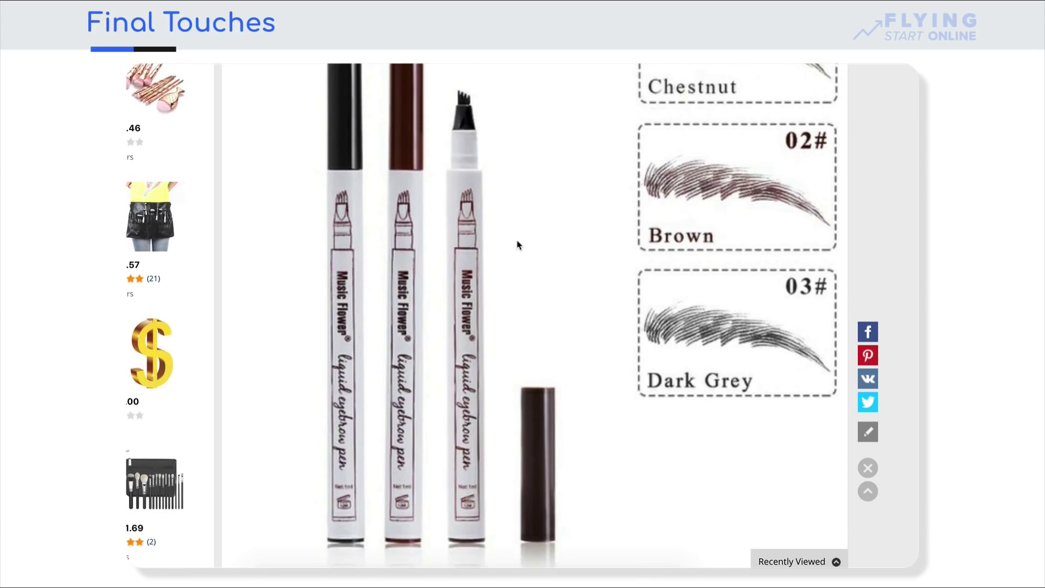
pyautogui.press('super+shift+4')
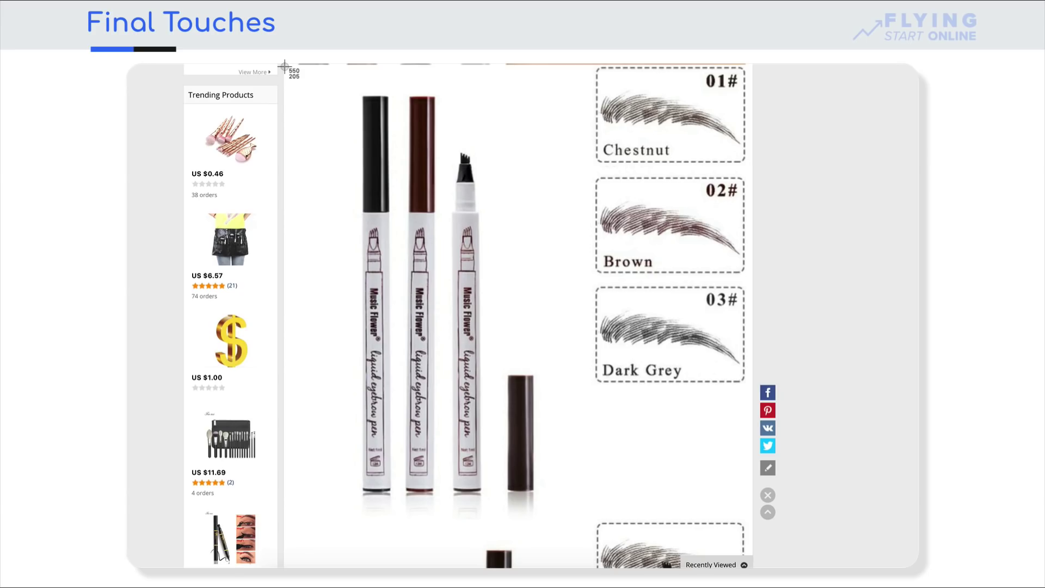
pyautogui.moveTo(284, 65); pyautogui.dragTo(752, 518)
# Step: Examine the remaining AliExpress description images for more pictures usable on the product page
pyautogui.scroll(-5, 466, 234)
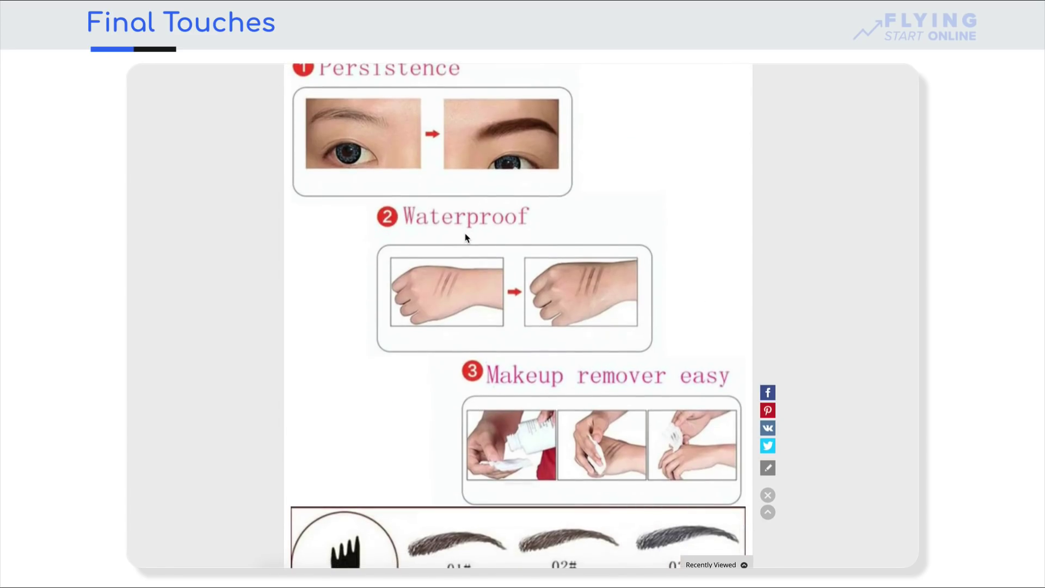
pyautogui.scroll(-10, 404, 211)
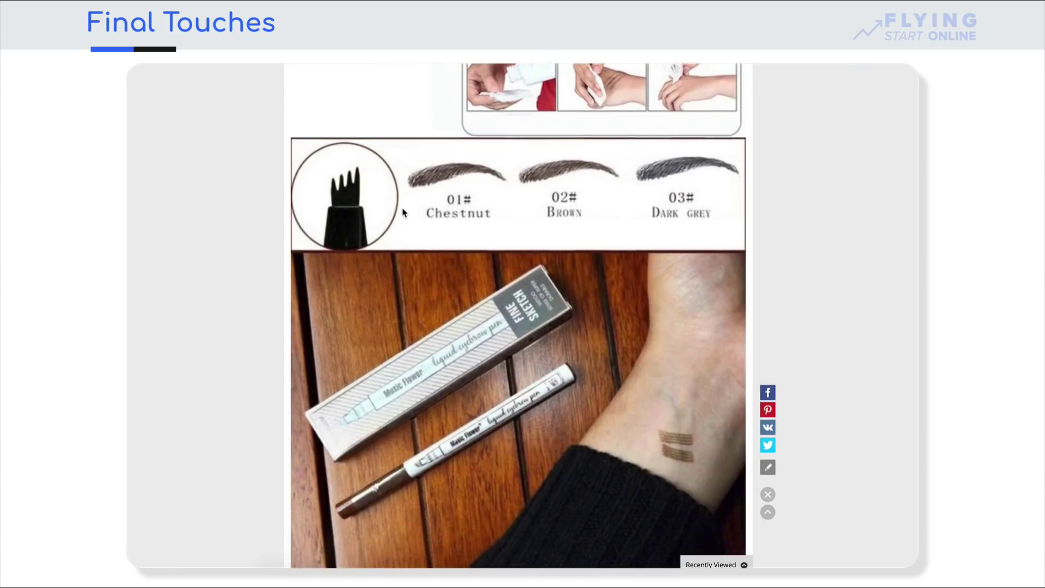
pyautogui.scroll(-10, 404, 212)
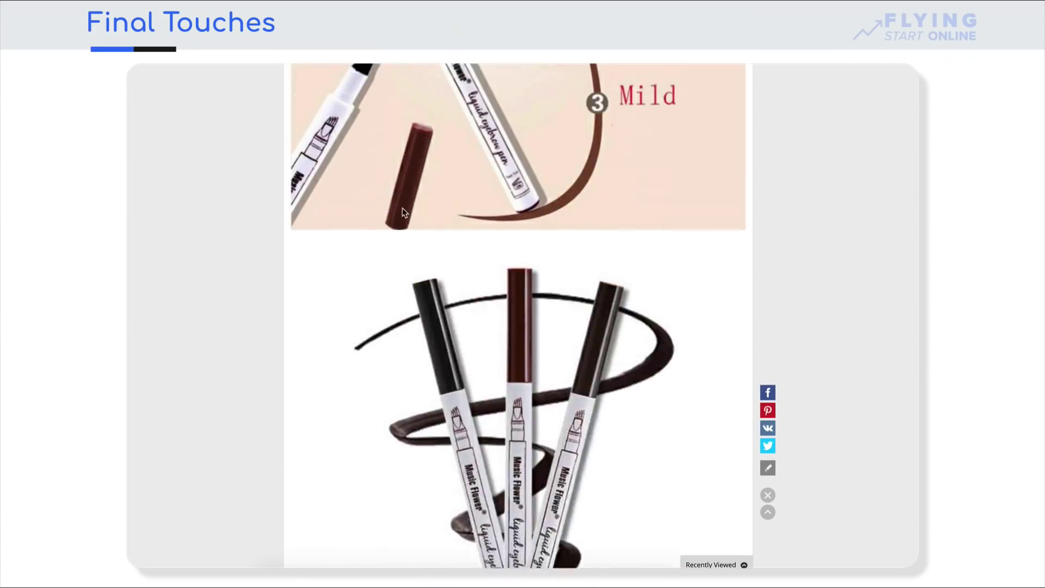
pyautogui.scroll(-5, 403, 213)
pyautogui.scroll(1, 469, 237)
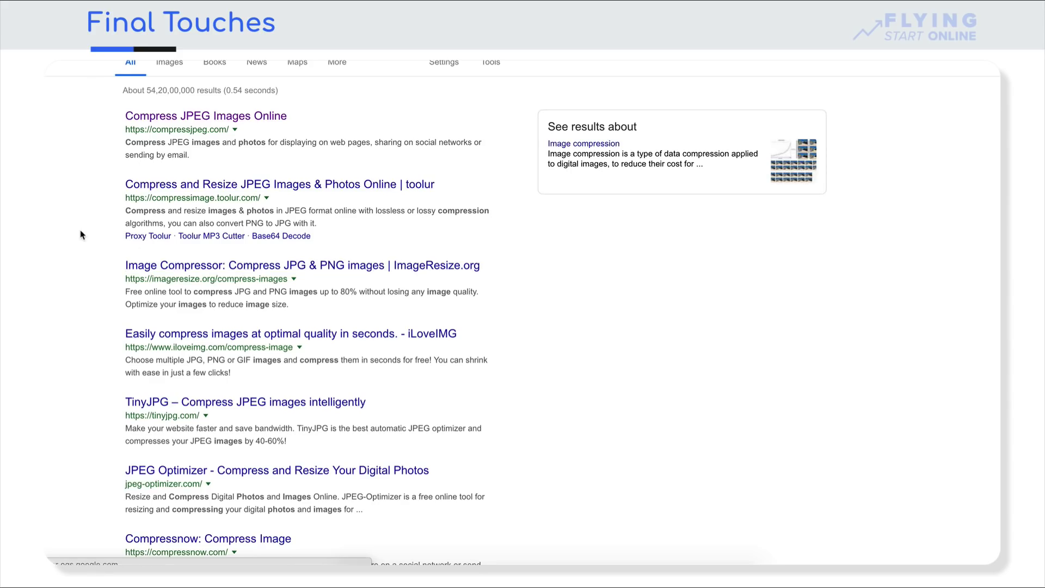
# Step: Add the captured screenshot from the computer to the online image compressor
pyautogui.click(522, 338)
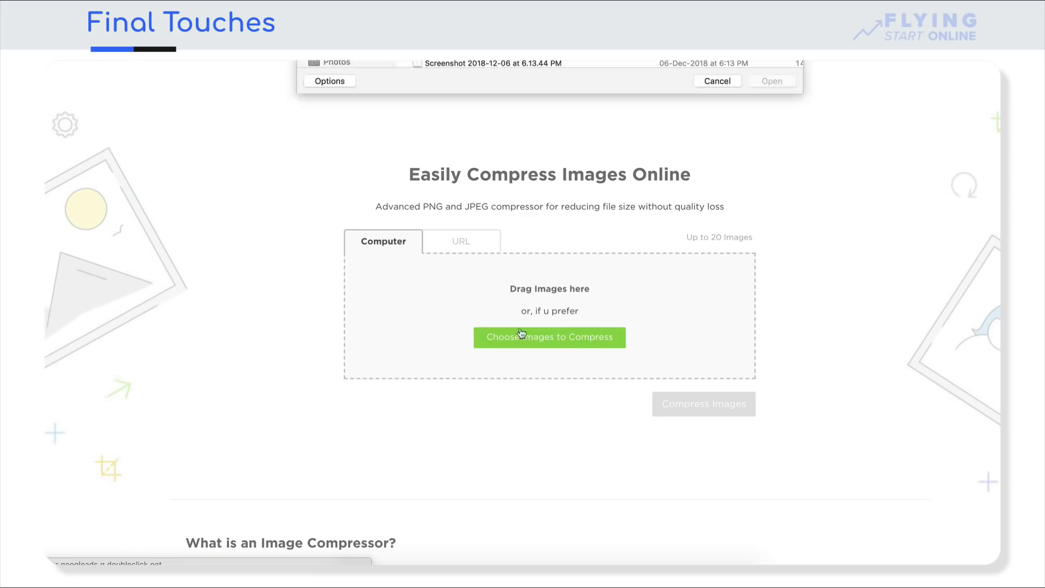
pyautogui.press('Return')
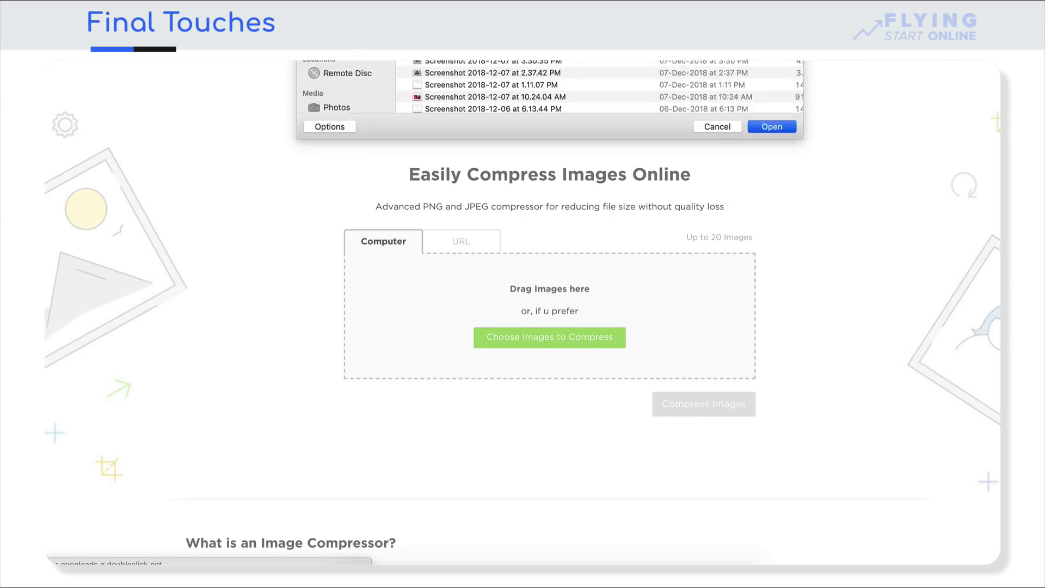
pyautogui.click(541, 348)
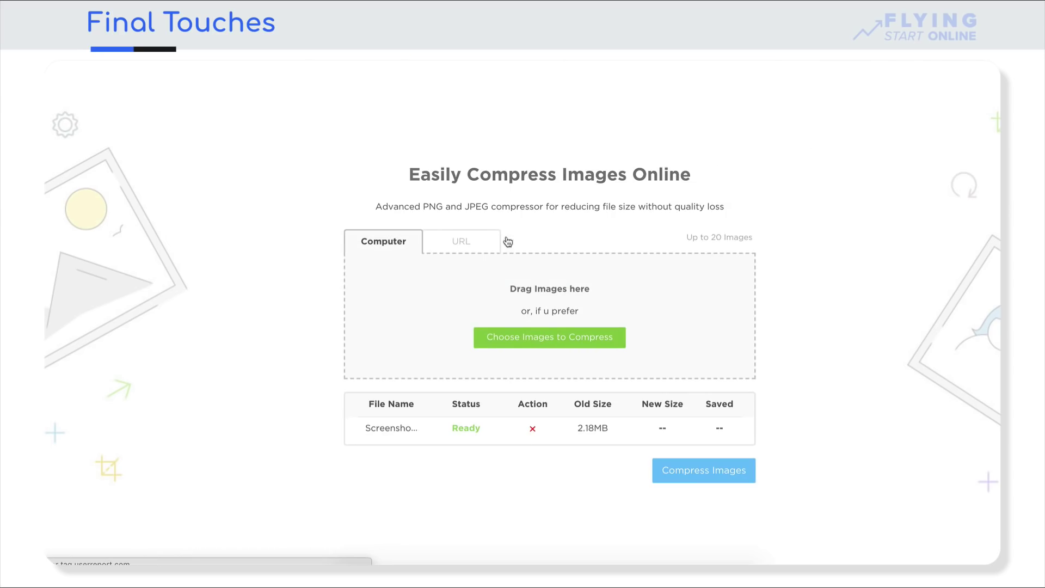
# Step: Compress the screenshot added to the online image compressor
pyautogui.press('Return')
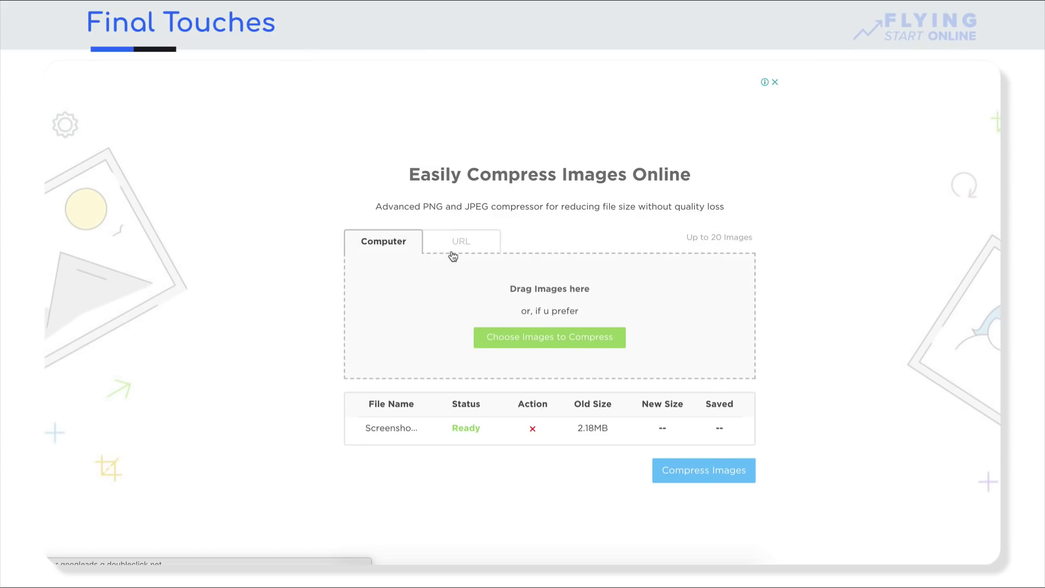
pyautogui.click(532, 433)
pyautogui.click(671, 474)
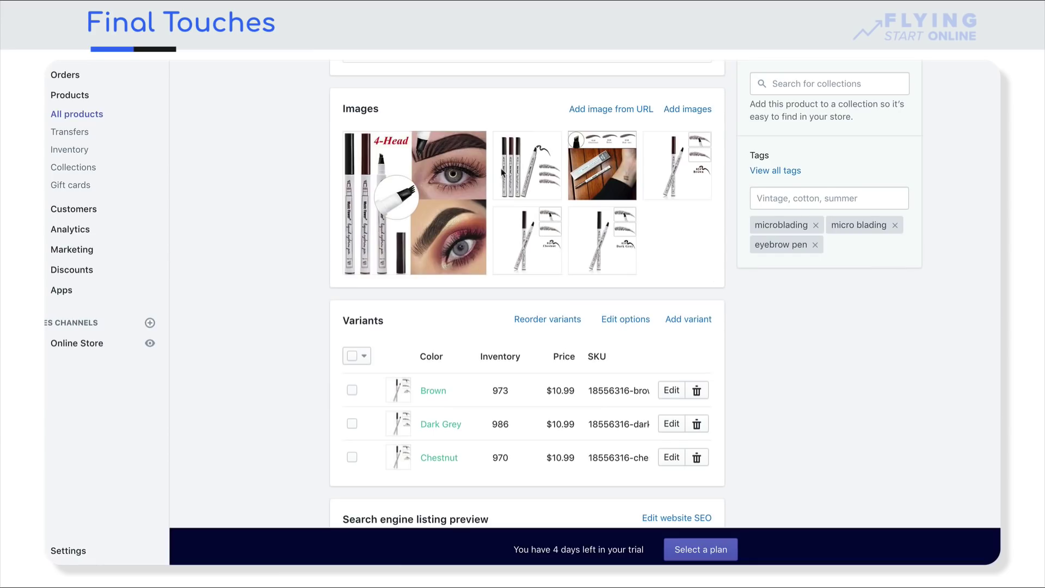
# Step: Preview the first product image of the eyebrow pen with its 4-Head text at full size in Shopify
pyautogui.moveTo(387, 164)
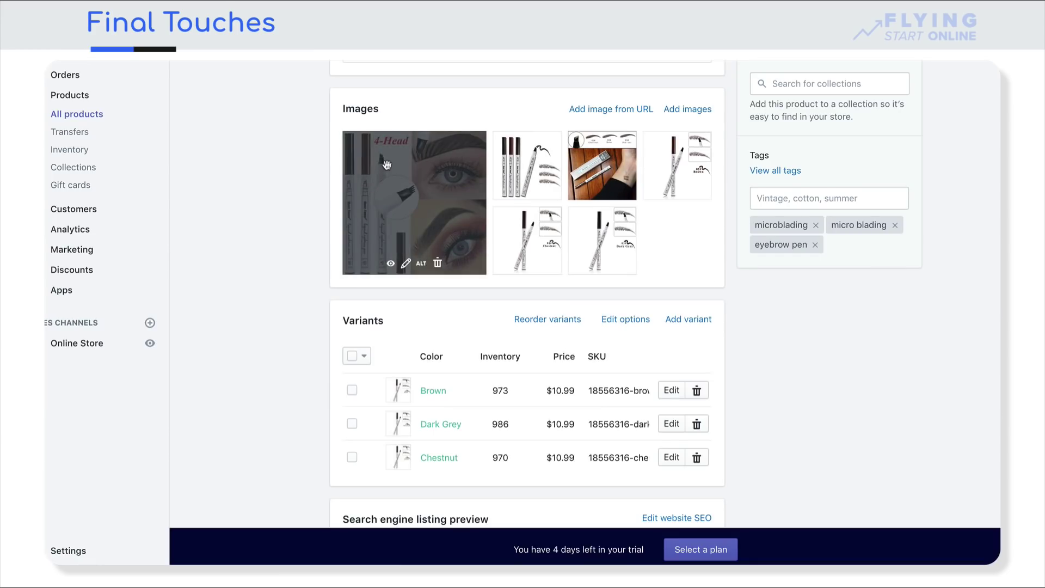
pyautogui.click(389, 263)
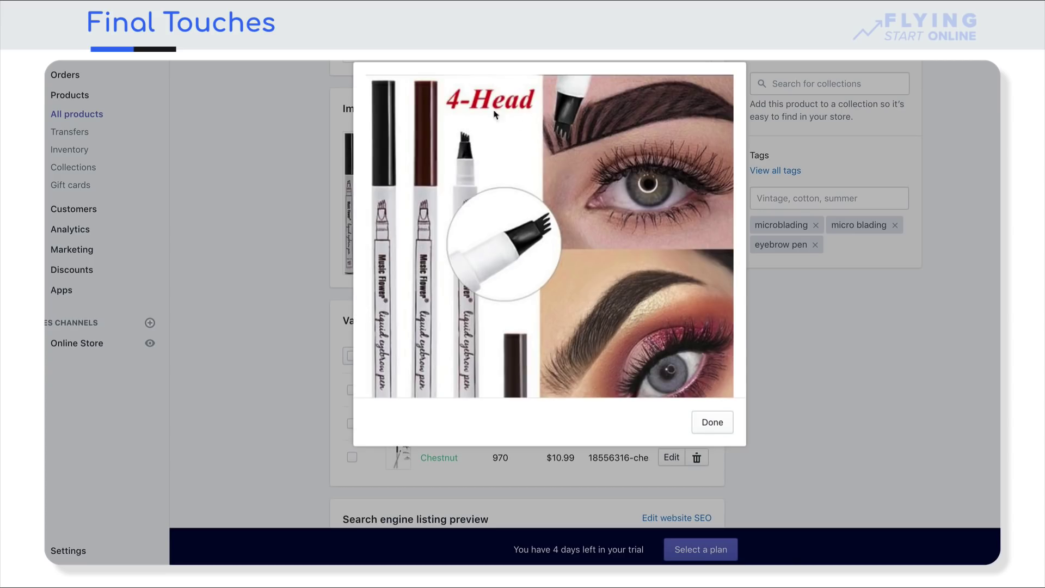
pyautogui.click(713, 422)
# Step: Open the first product image in the image editor and set the drawing brush colour to white
pyautogui.moveTo(409, 261)
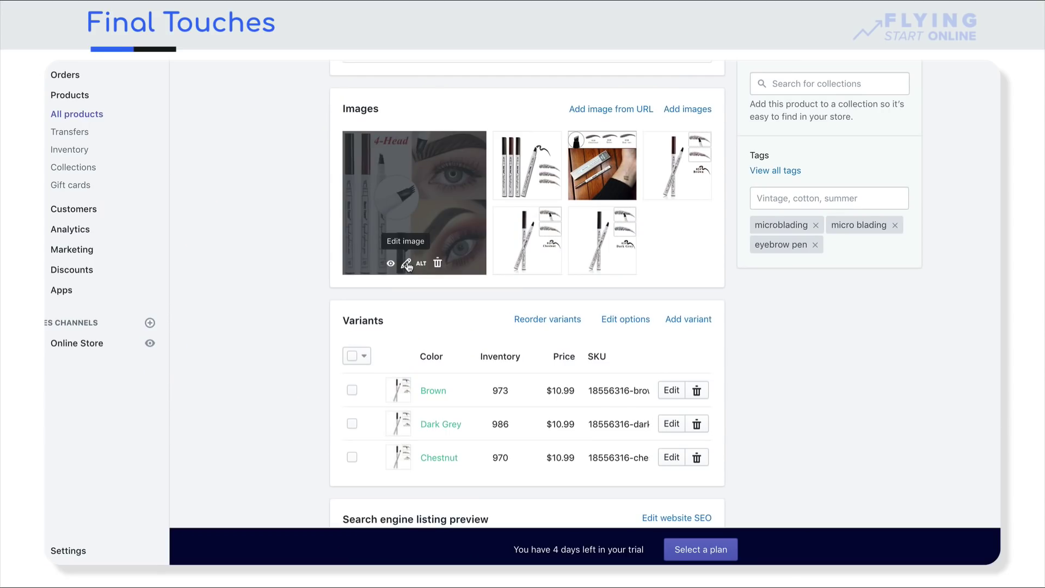
pyautogui.click(406, 263)
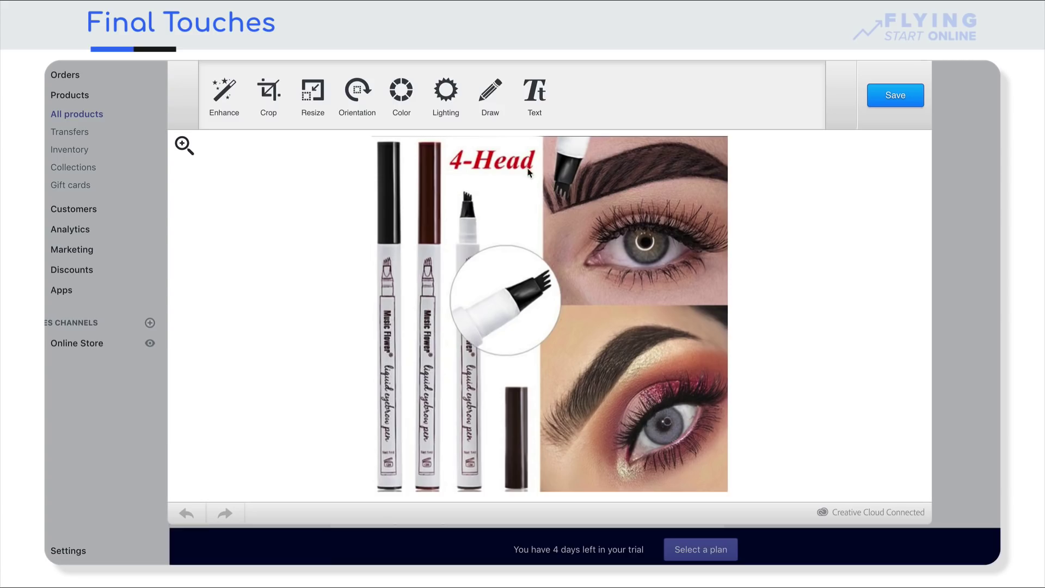
pyautogui.click(491, 95)
pyautogui.click(450, 92)
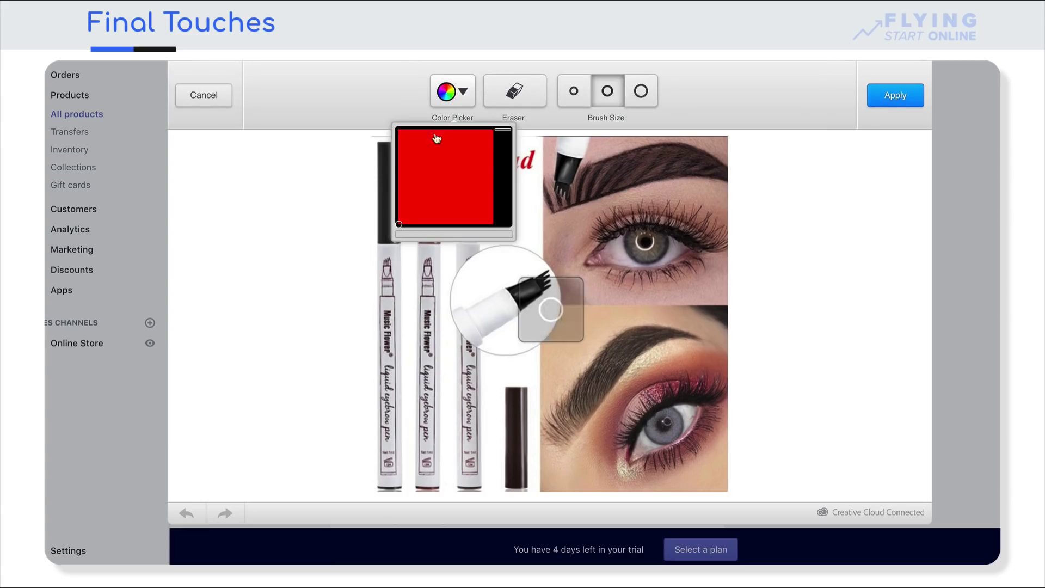
pyautogui.click(515, 93)
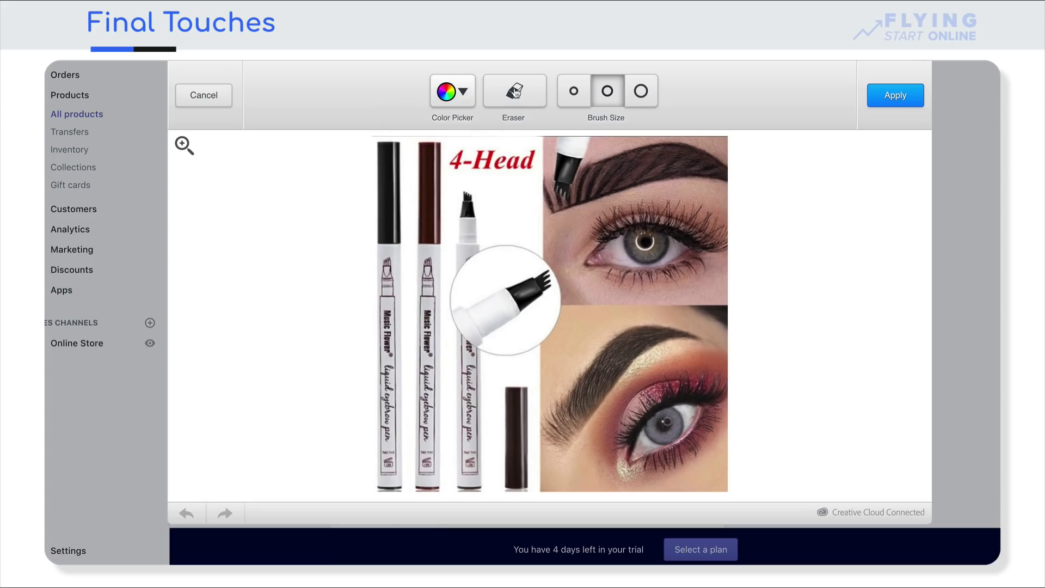
pyautogui.click(515, 93)
pyautogui.click(461, 92)
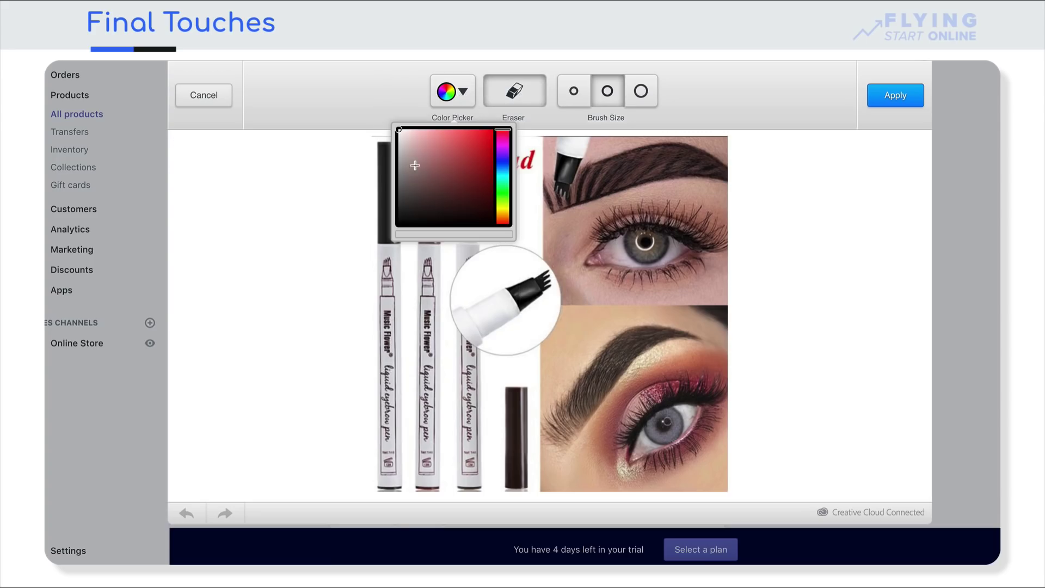
pyautogui.moveTo(415, 165); pyautogui.dragTo(387, 121)
pyautogui.click(338, 158)
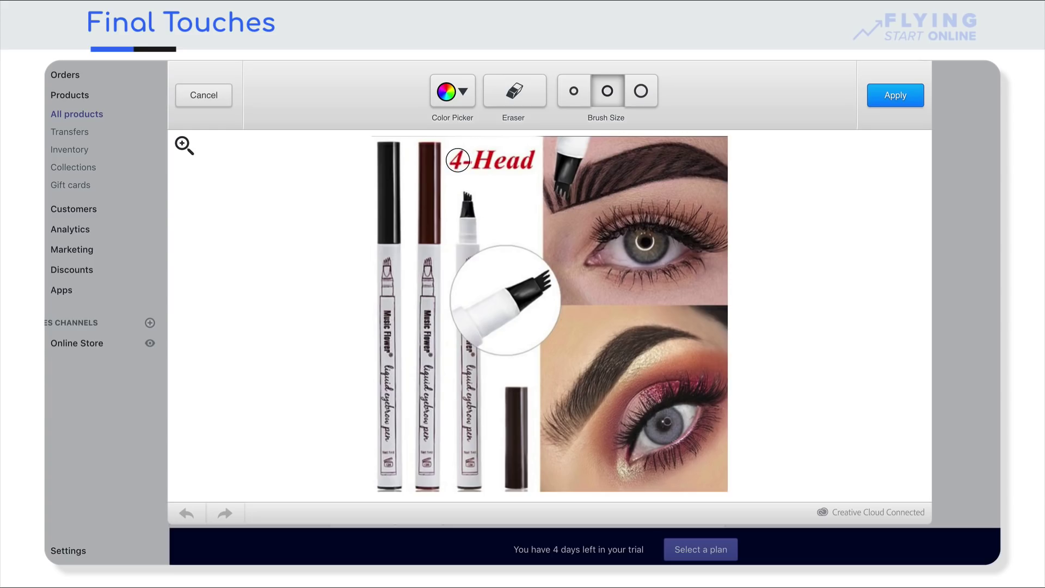
# Step: Paint over the red 4-Head text with the white brush, apply the drawing and save the edited image
pyautogui.moveTo(458, 160)
pyautogui.mouseDown()
pyautogui.moveTo(529, 153)
pyautogui.moveTo(526, 166)
pyautogui.moveTo(457, 170)
pyautogui.moveTo(455, 161)
pyautogui.moveTo(518, 159)
pyautogui.moveTo(503, 137)
pyautogui.moveTo(457, 136)
pyautogui.mouseUp()
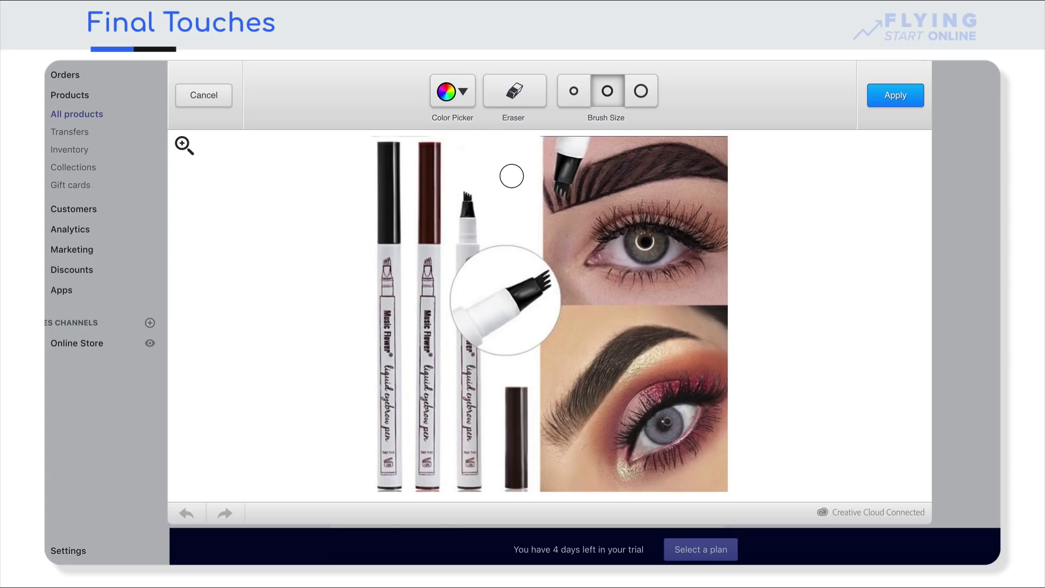
pyautogui.click(902, 97)
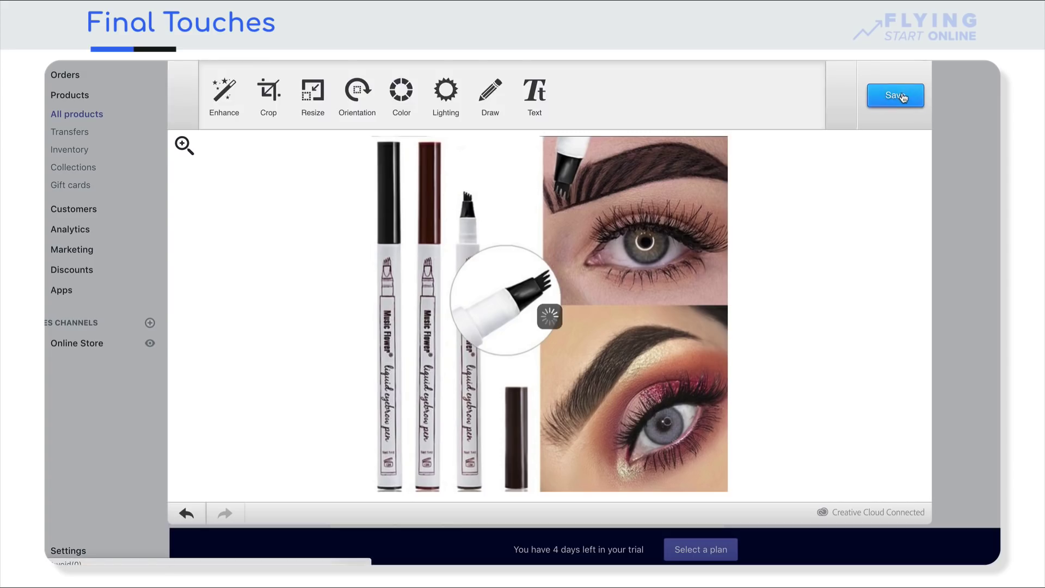
pyautogui.click(902, 97)
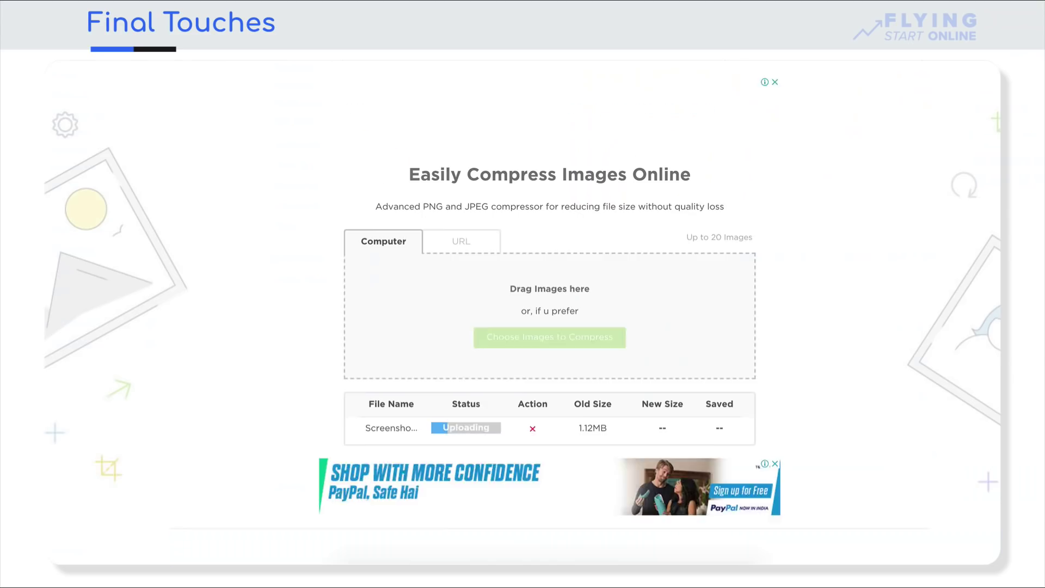
# Step: Download the compressed screenshot from the image compressor and add it to the eyebrow pen's product images in Shopify
pyautogui.scroll(-2, 644, 301)
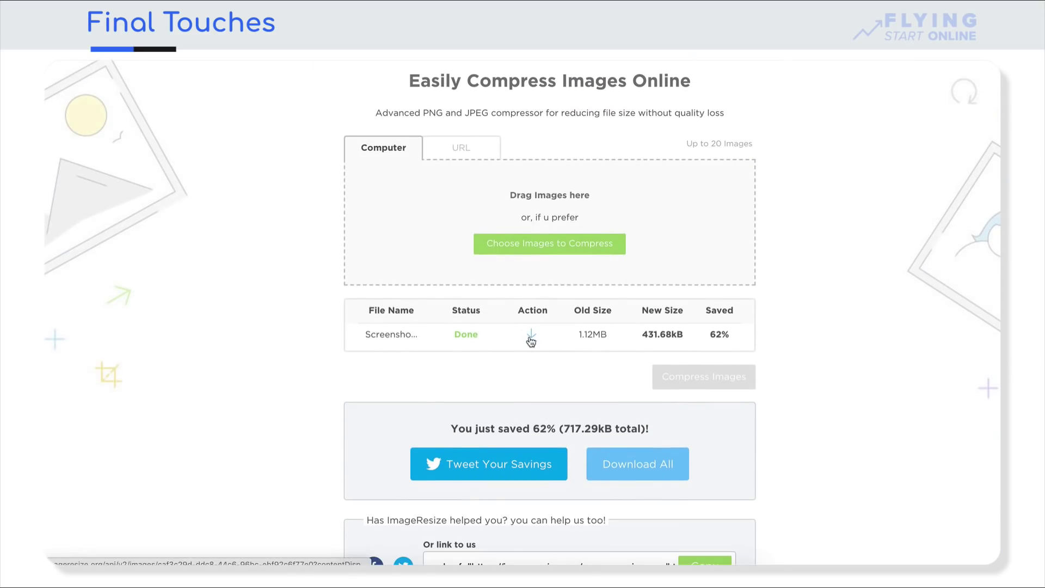
pyautogui.moveTo(599, 334); pyautogui.dragTo(532, 339)
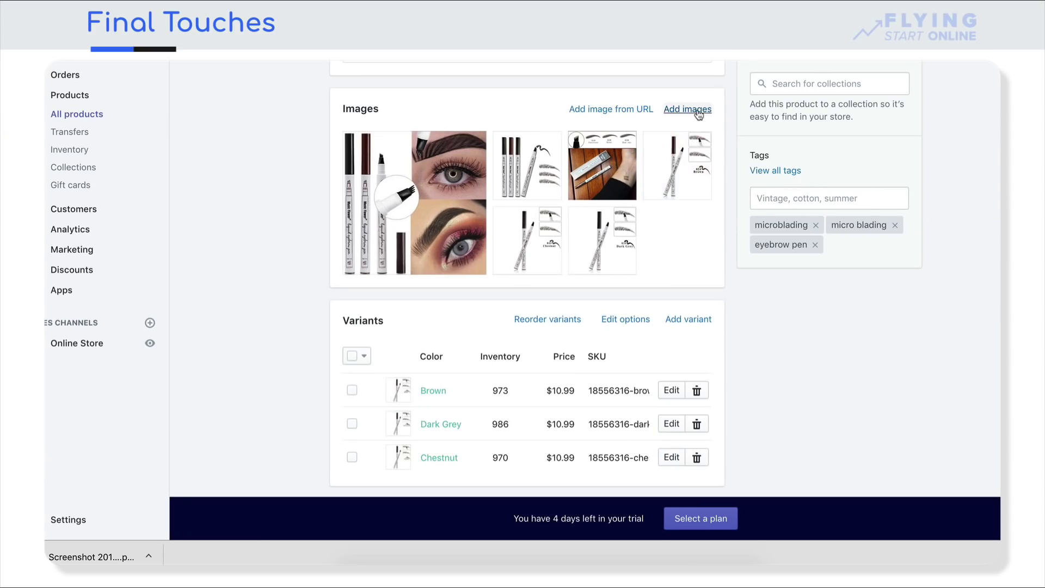
pyautogui.click(697, 111)
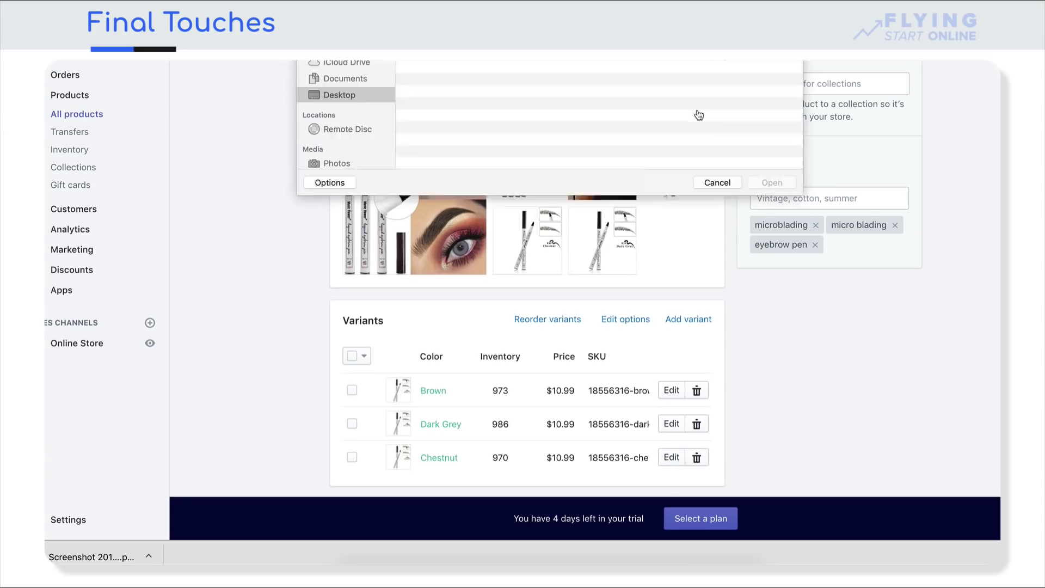
pyautogui.press('Escape')
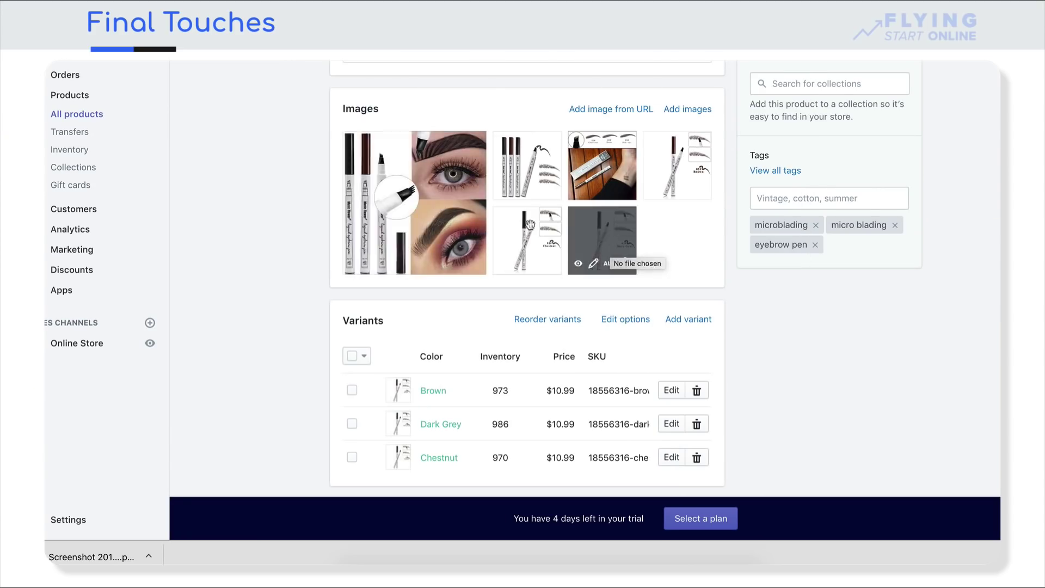
# Step: Select all three colour variants of the product and open them together in the bulk editor
pyautogui.scroll(-5, 466, 309)
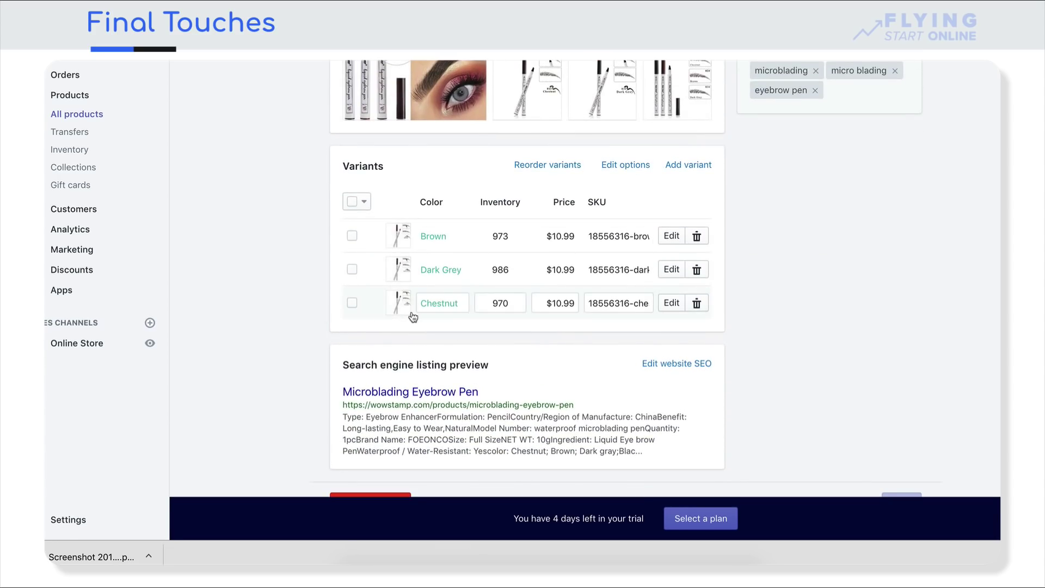
pyautogui.scroll(4, 316, 332)
pyautogui.scroll(-4, 315, 333)
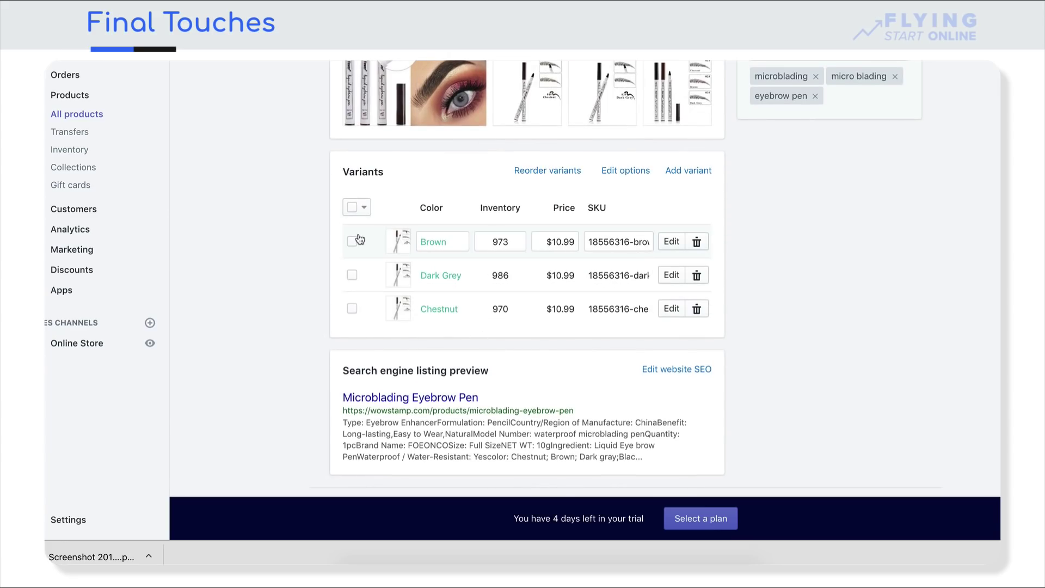
pyautogui.click(352, 207)
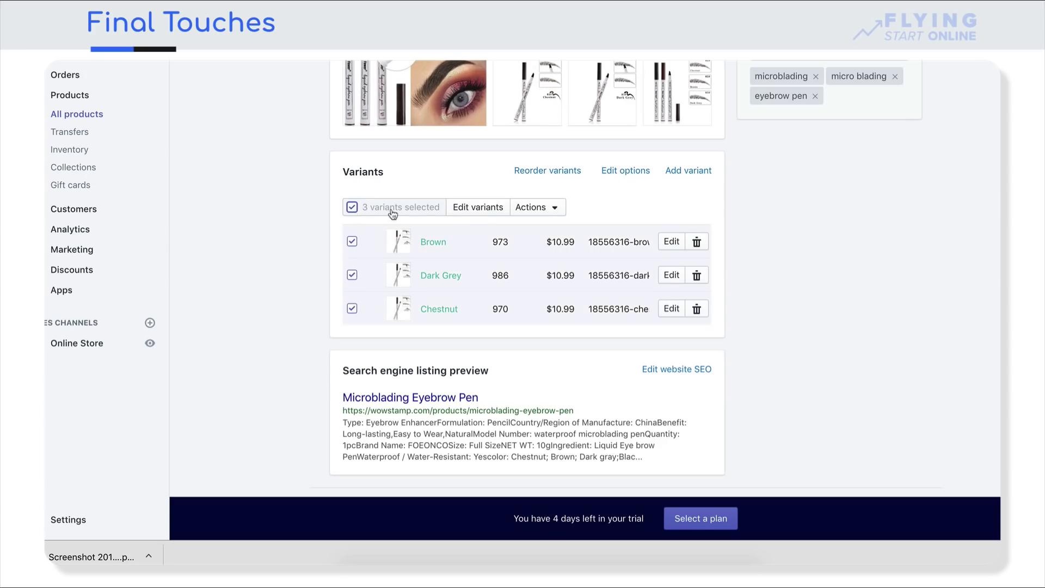
pyautogui.click(478, 207)
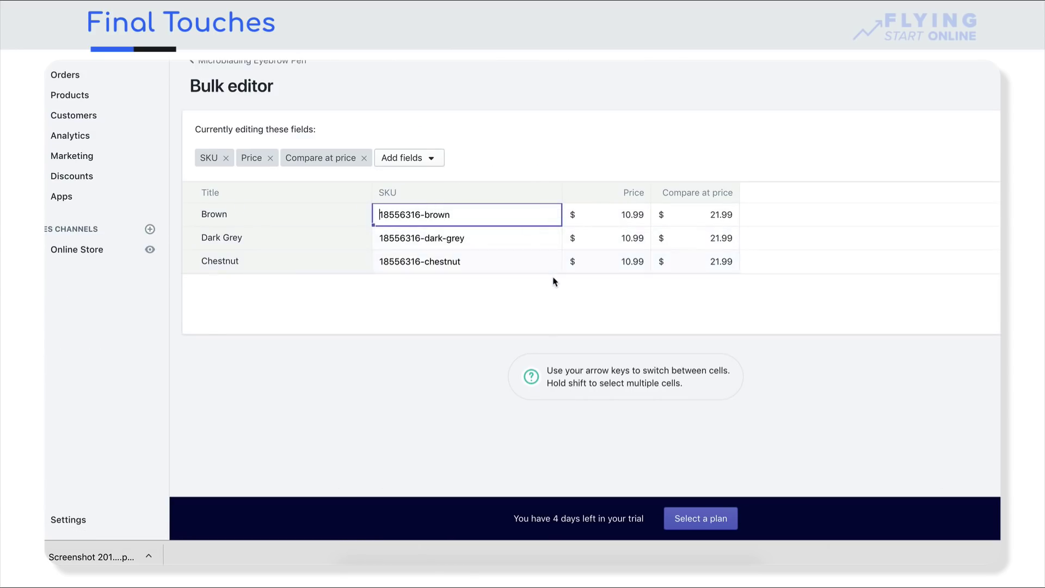
pyautogui.click(597, 295)
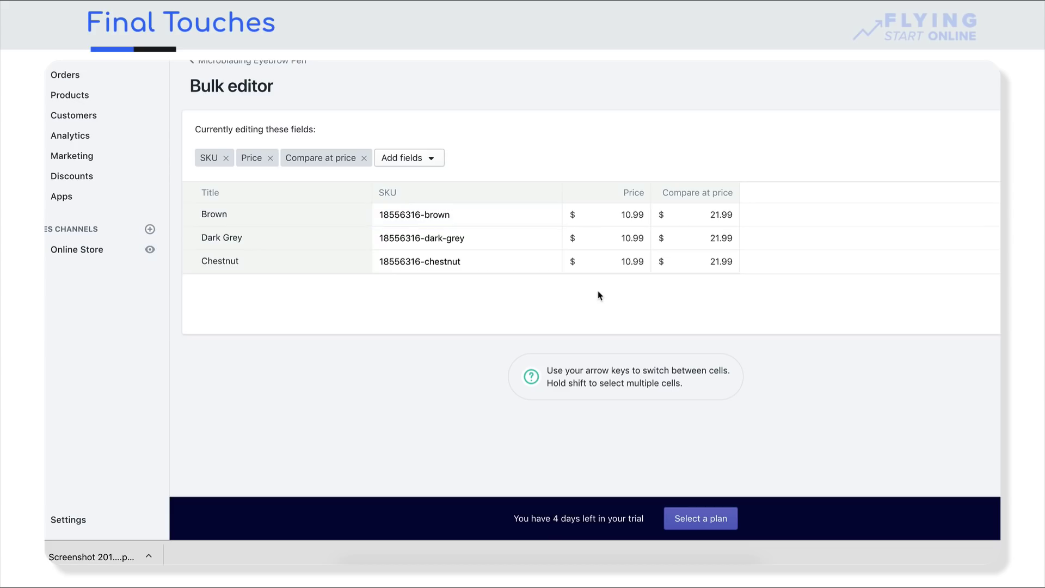
# Step: Set the price of the Brown, Dark Grey and Chestnut variants to 11.99
pyautogui.click(623, 213)
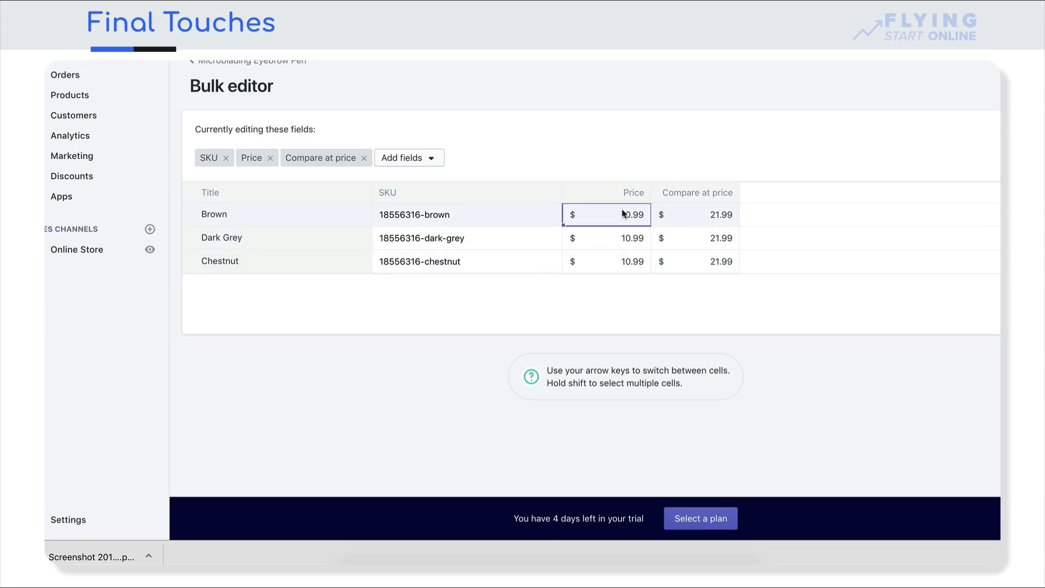
pyautogui.write('11')
pyautogui.click(629, 240)
pyautogui.click(628, 262)
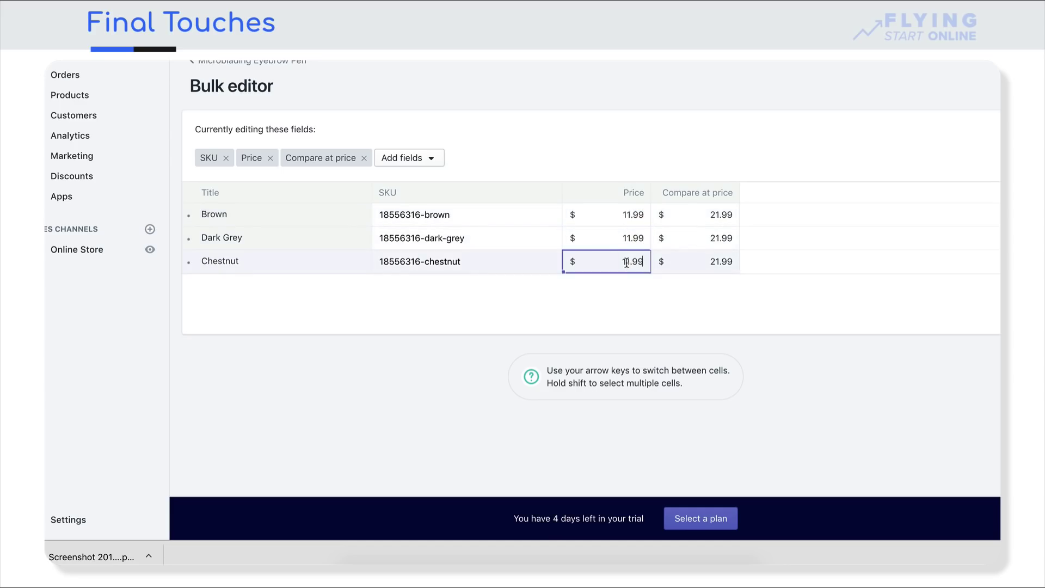
pyautogui.write('11.99')
# Step: Set the compare at price of the Brown, Dark Grey and Chestnut variants to 23.99
pyautogui.click(718, 215)
pyautogui.write('2')
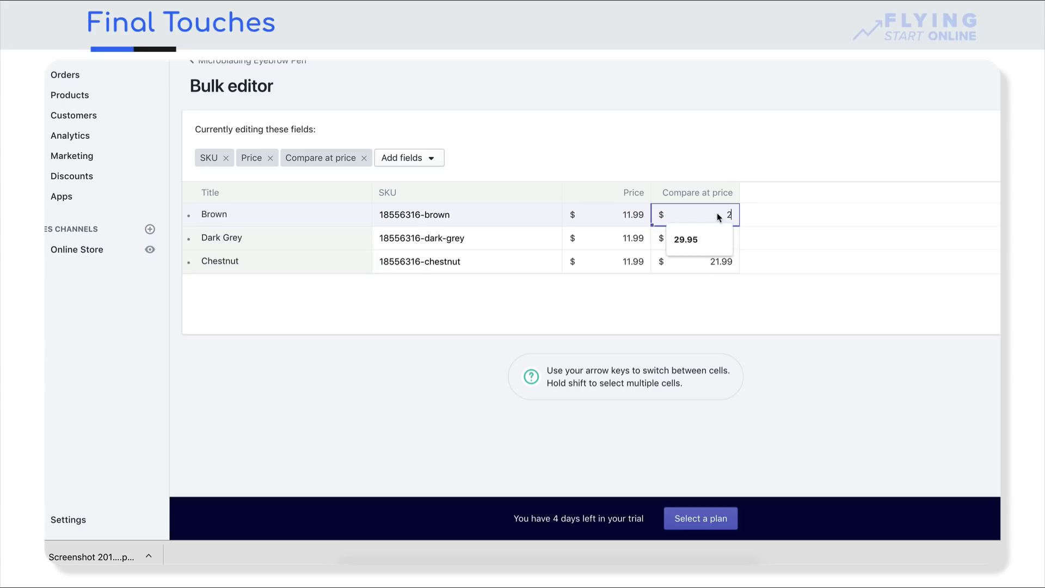
pyautogui.write('3.99')
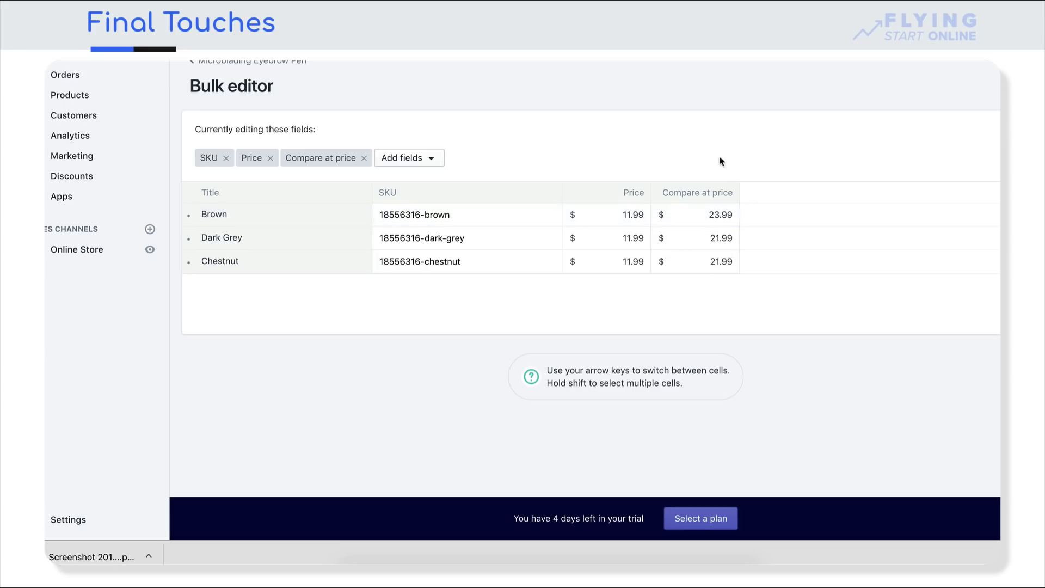
pyautogui.click(716, 241)
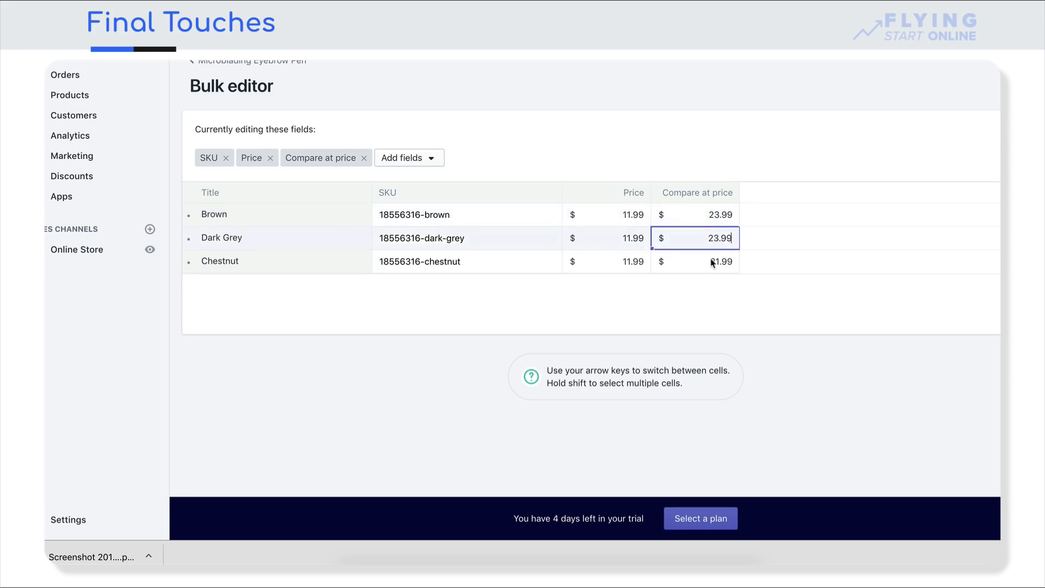
pyautogui.click(711, 263)
pyautogui.write('23.99')
pyautogui.click(800, 247)
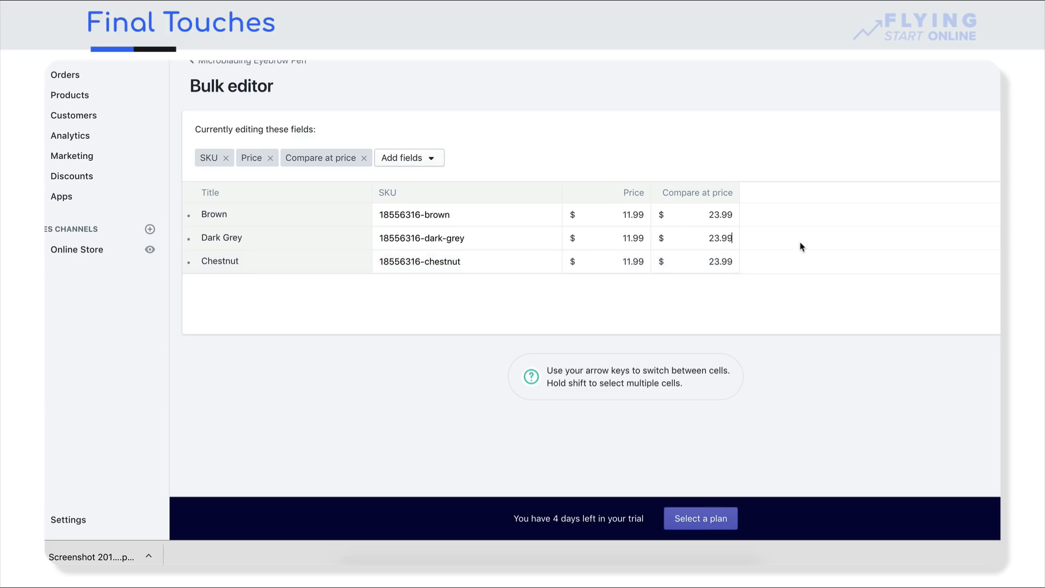
# Step: Add the Weight and Requires shipping fields to the variants' bulk editor
pyautogui.click(406, 158)
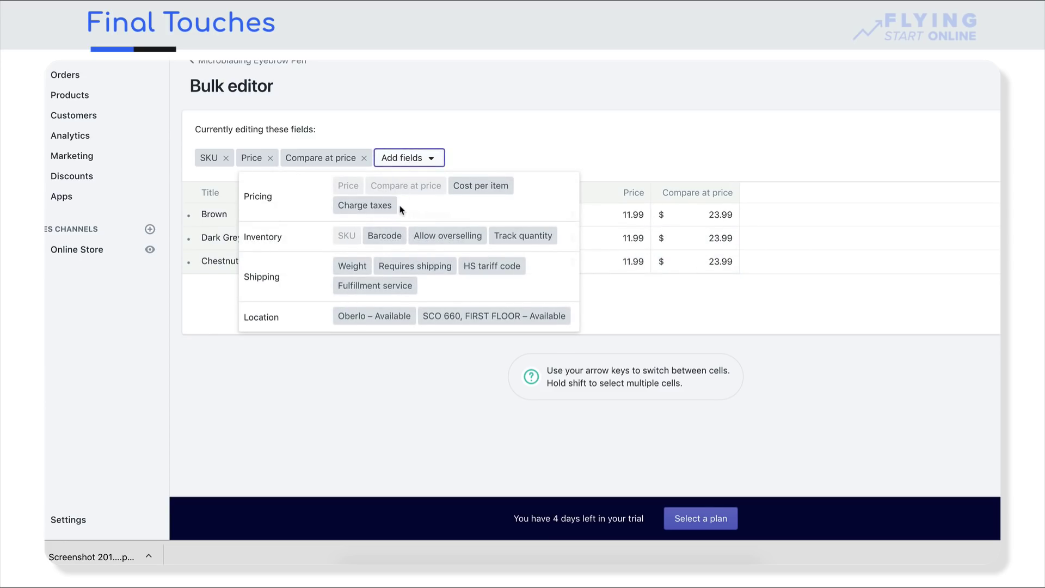
pyautogui.click(351, 265)
pyautogui.click(646, 274)
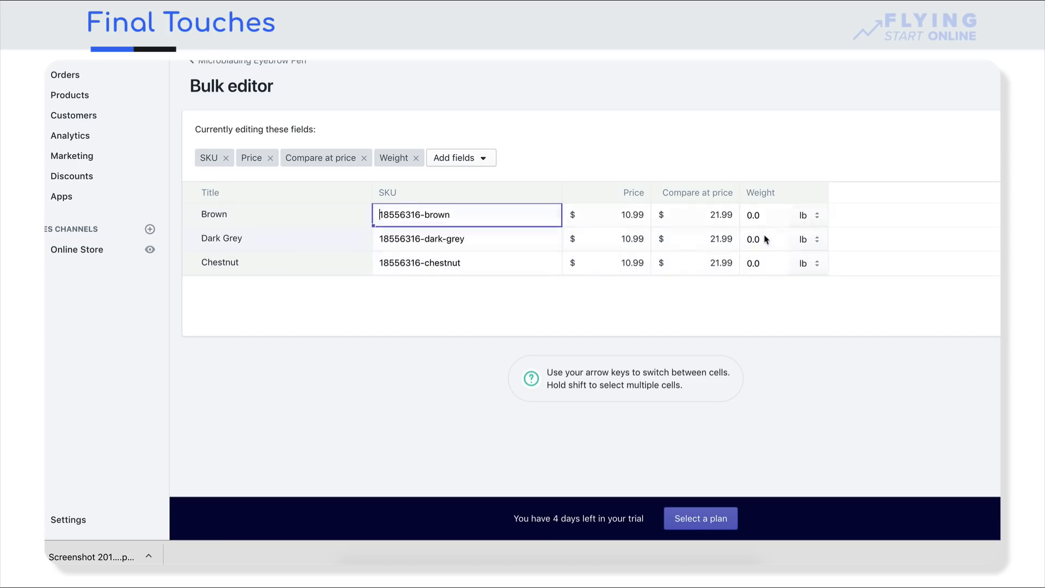
pyautogui.click(457, 157)
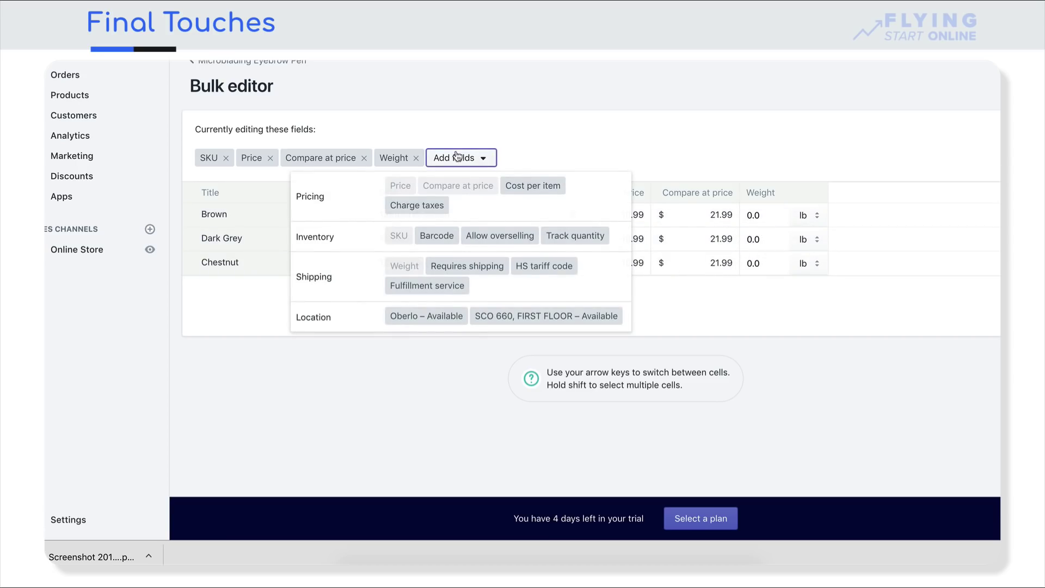
pyautogui.click(494, 267)
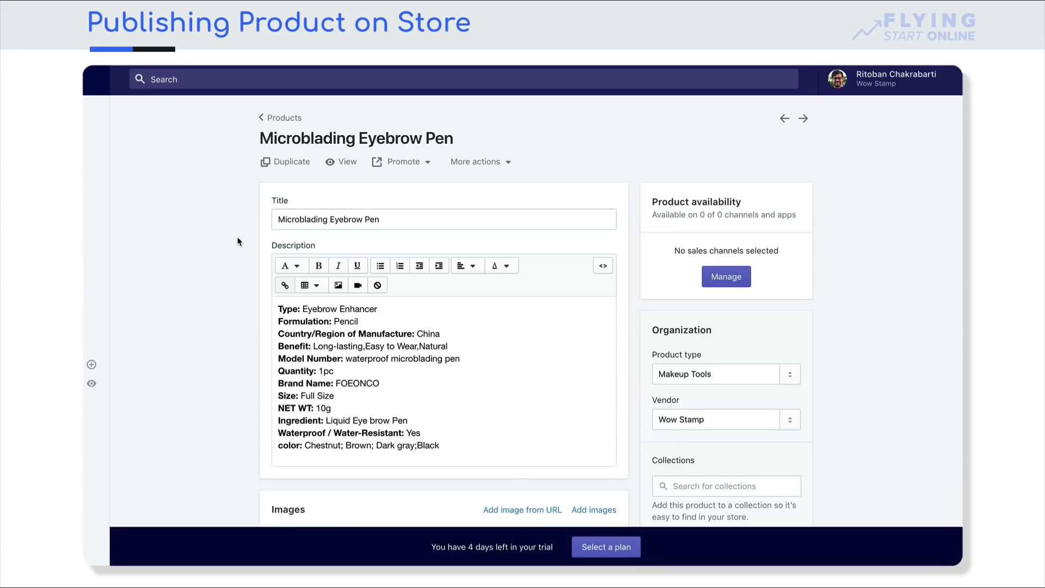
# Step: Review the Microblading Eyebrow Pen product page down to its search engine listing and open its store view
pyautogui.scroll(-6, 238, 241)
pyautogui.scroll(-4, 237, 242)
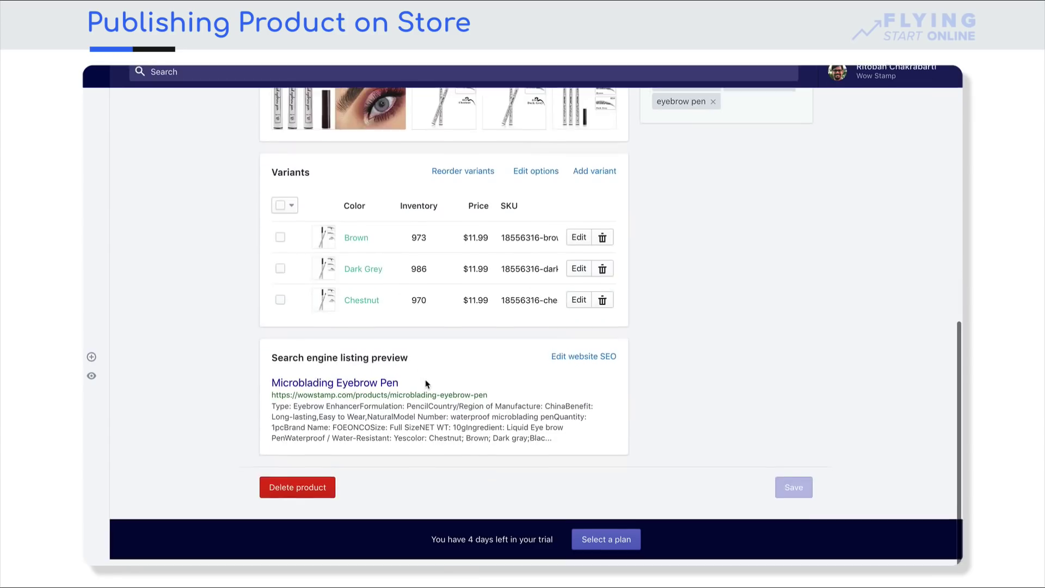
pyautogui.scroll(10, 427, 383)
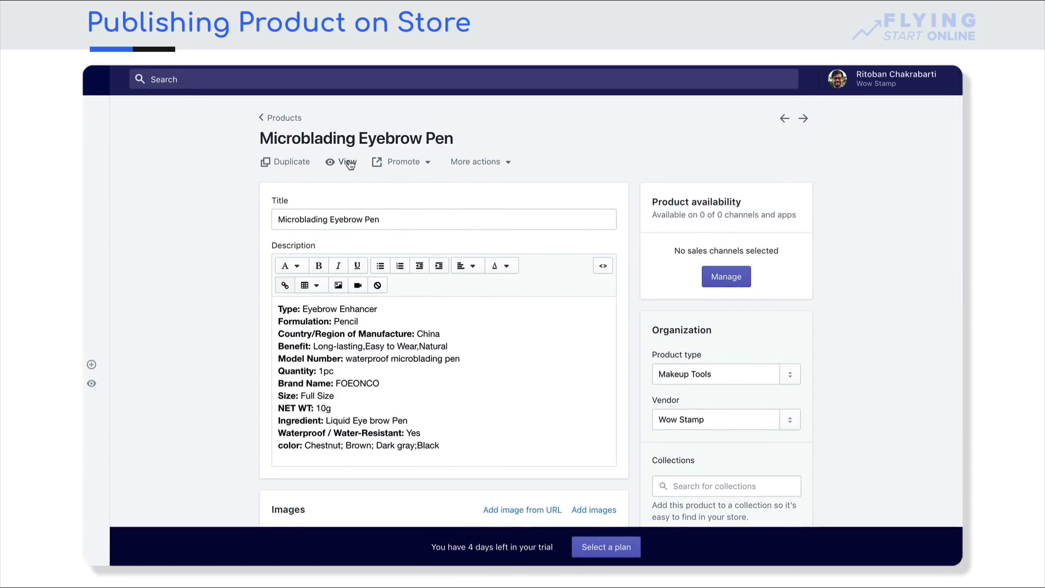
pyautogui.click(347, 162)
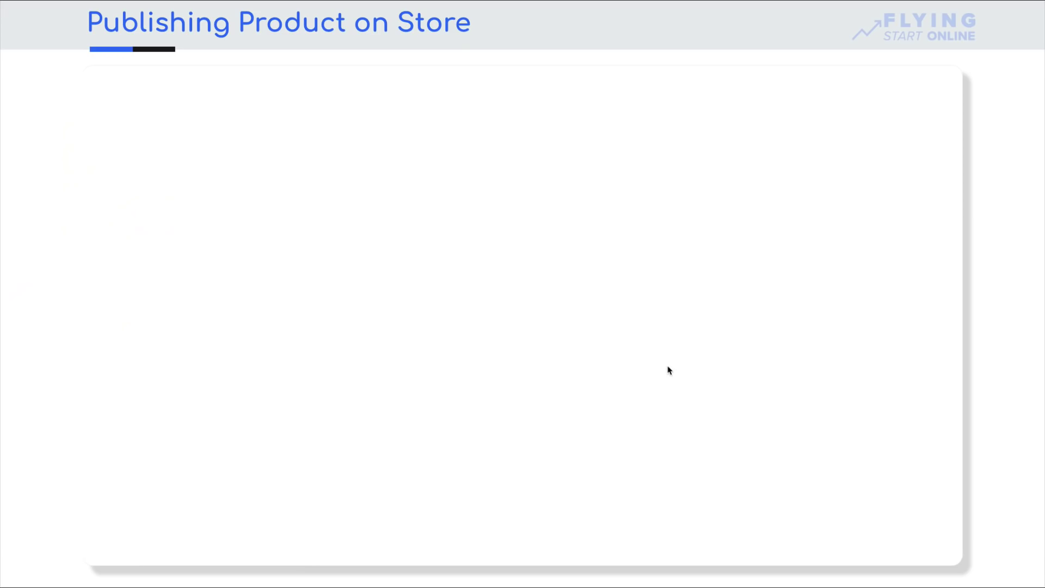
# Step: Examine the Microblading Eyebrow Pen's store page, checking the color options, price, compare-at price, countdown section and description
pyautogui.click(770, 245)
pyautogui.click(802, 264)
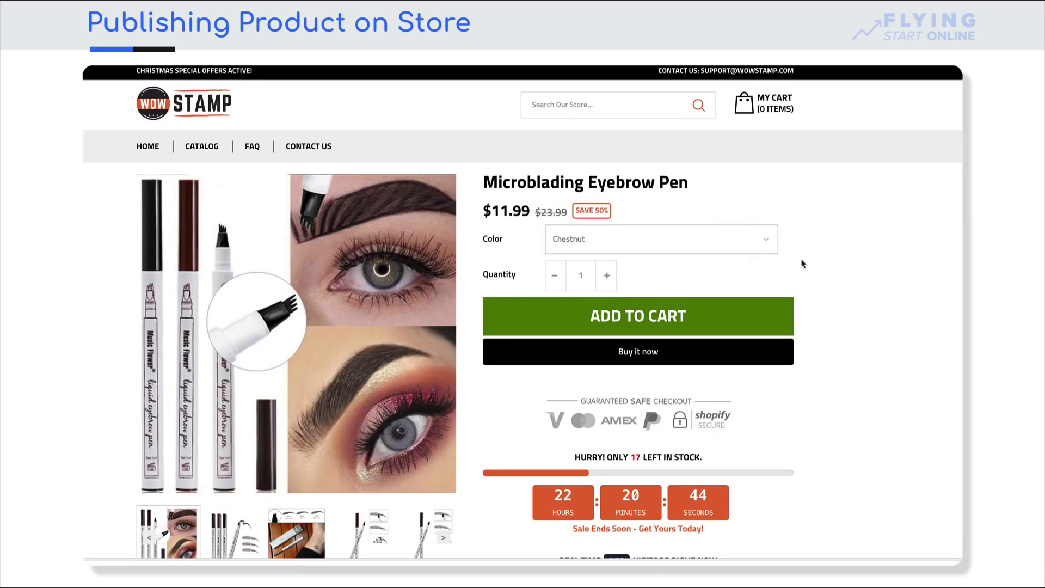
pyautogui.click(718, 245)
pyautogui.click(800, 218)
pyautogui.moveTo(500, 211); pyautogui.dragTo(602, 210)
pyautogui.click(635, 209)
pyautogui.scroll(-3, 634, 209)
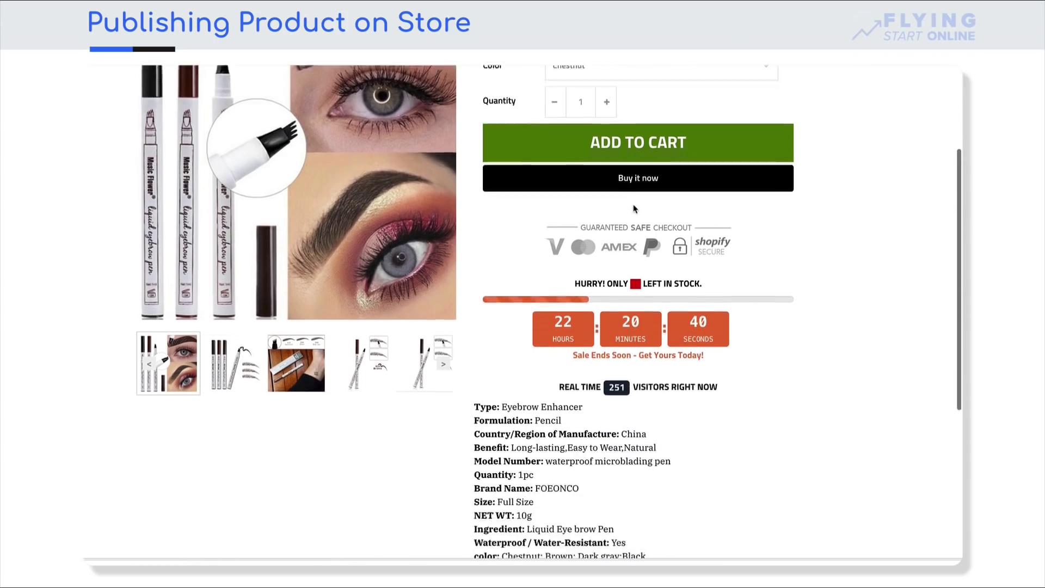
pyautogui.scroll(-3, 634, 209)
pyautogui.moveTo(625, 345); pyautogui.dragTo(533, 385)
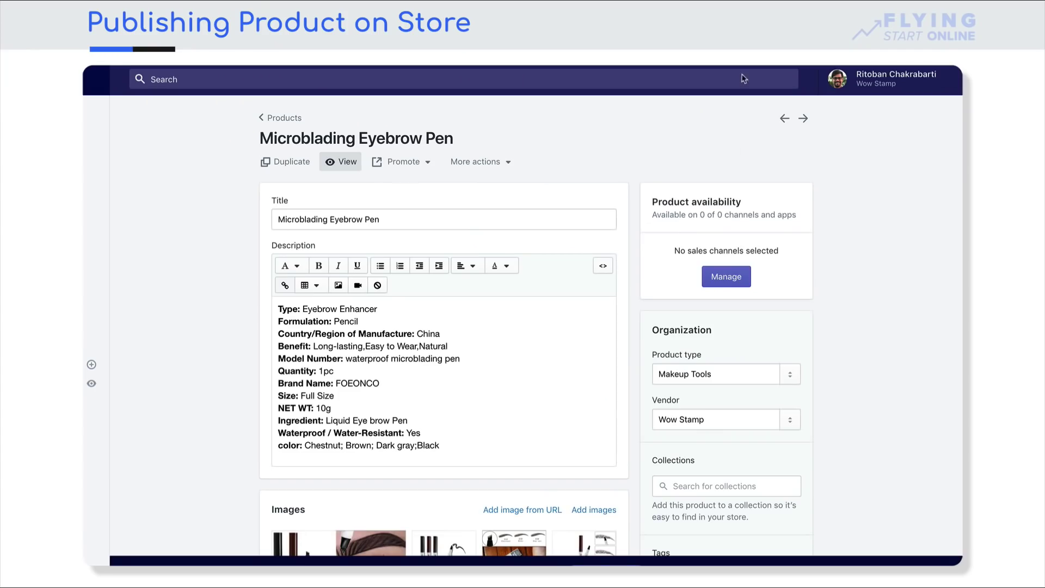
# Step: Make the Microblading Eyebrow Pen available on the Online Store sales channel and save the product
pyautogui.click(723, 275)
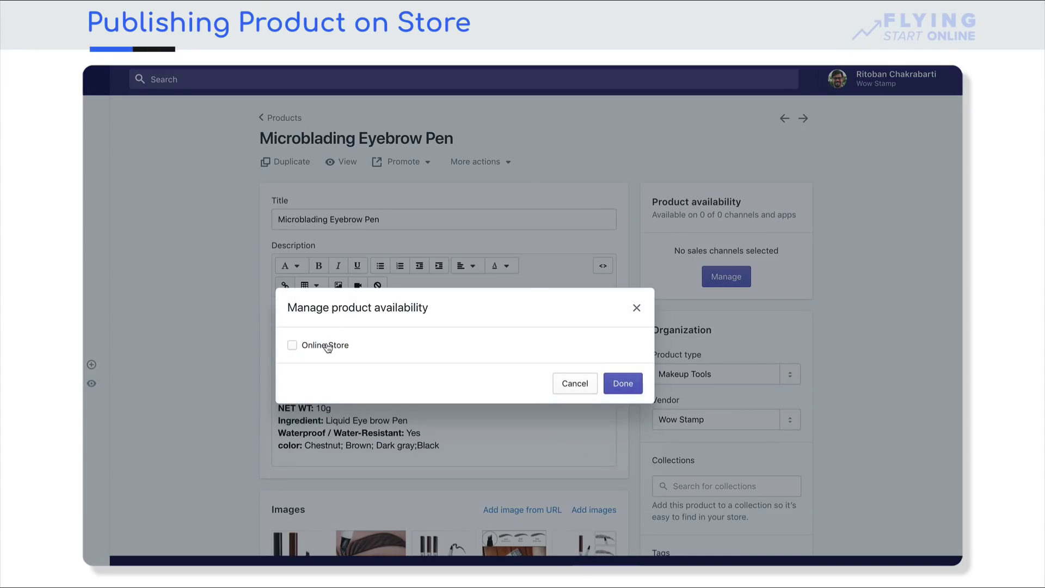
pyautogui.click(623, 383)
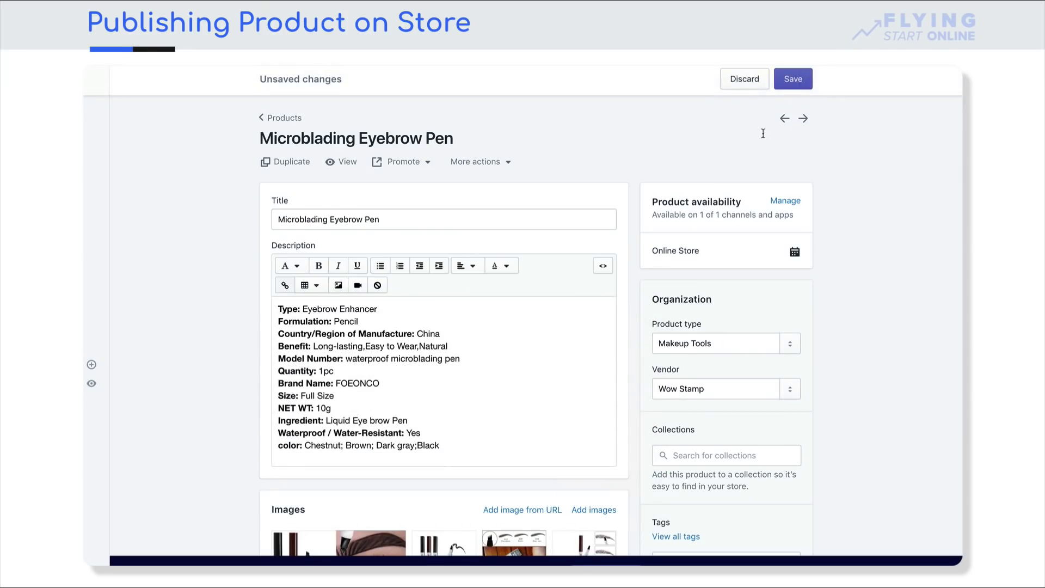
pyautogui.click(793, 78)
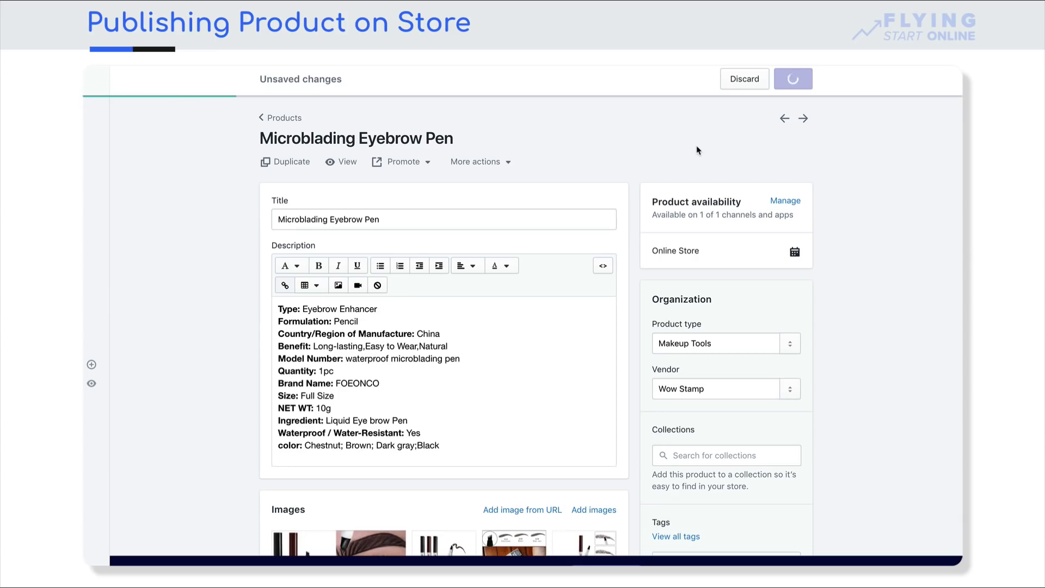